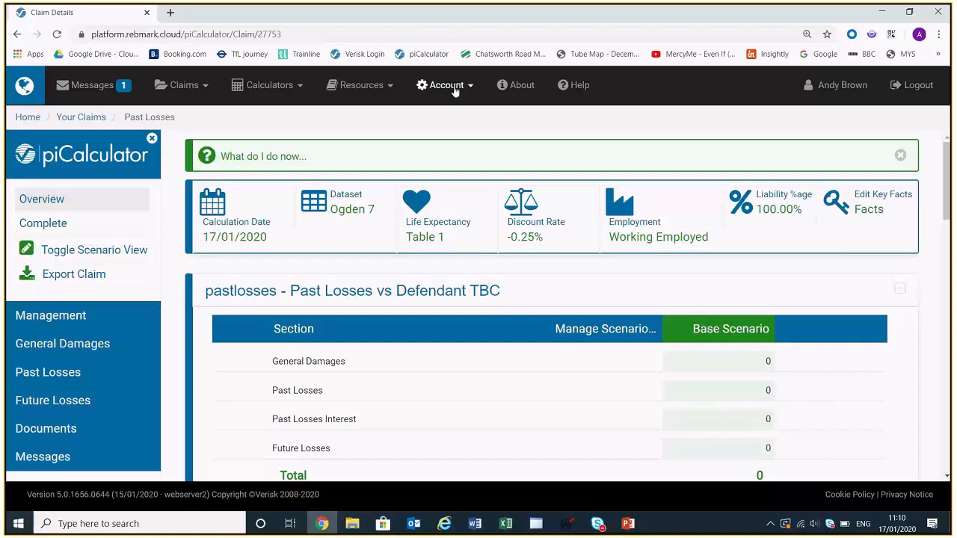
View the help resources with the video tutorials and close the help window.
left_click(580, 85)
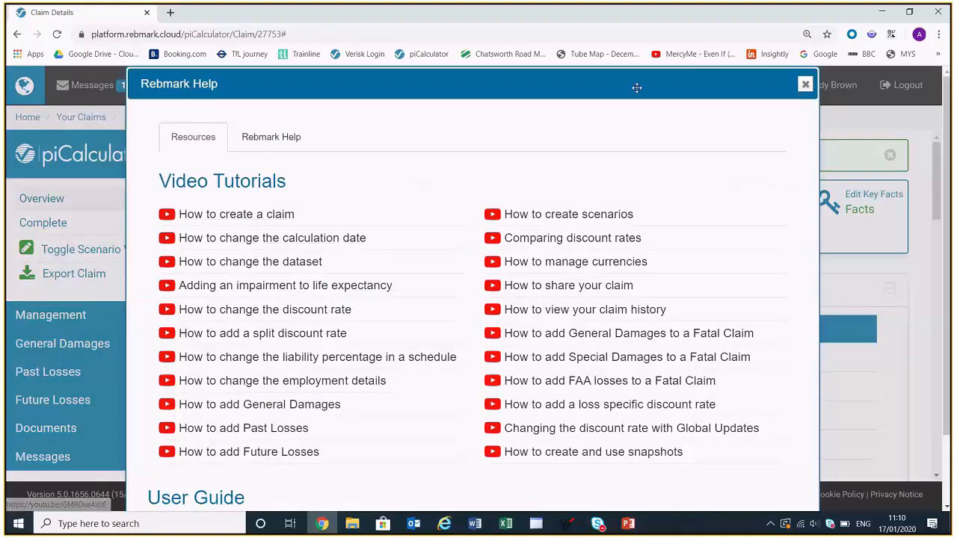
left_click(805, 84)
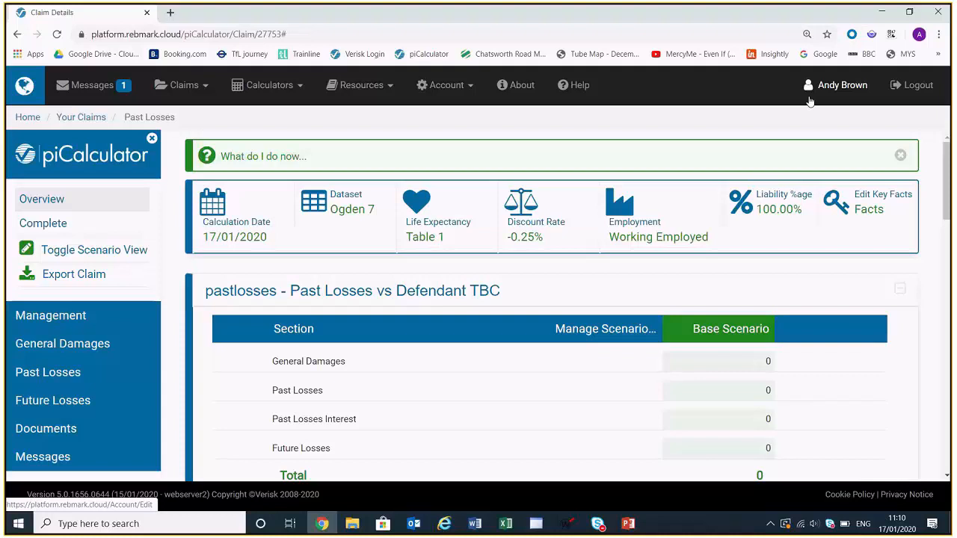
Collapse Key Facts and Multipliers, expand Past Losses and add a new head of loss described as "Vehicle Recovery".
scroll(860, 252, "down", 1)
scroll(690, 276, "down", 2)
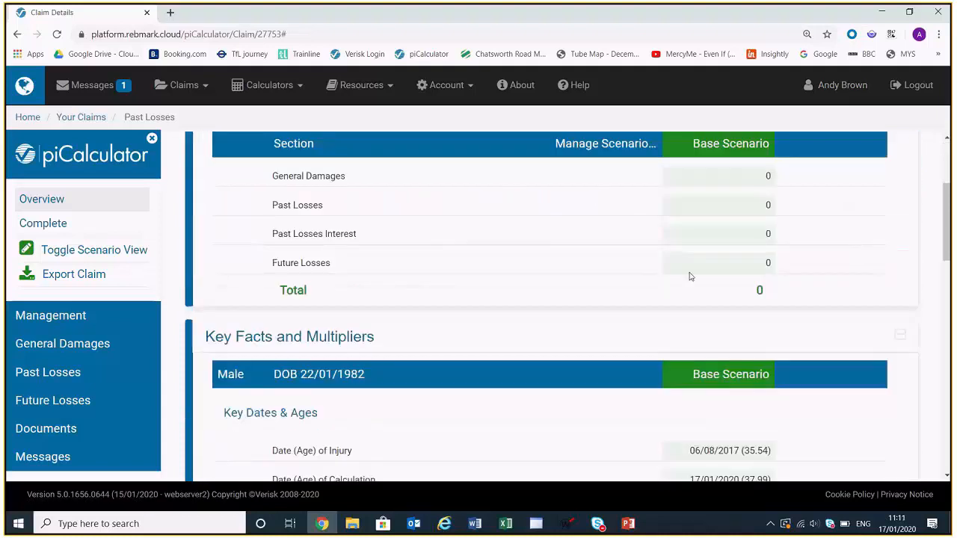
left_click(649, 333)
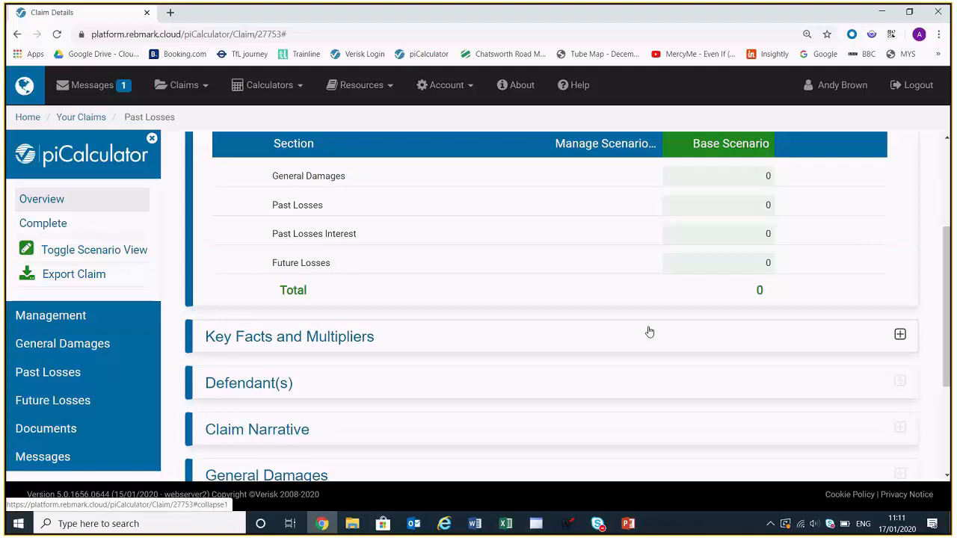
scroll(650, 332, "down", 3)
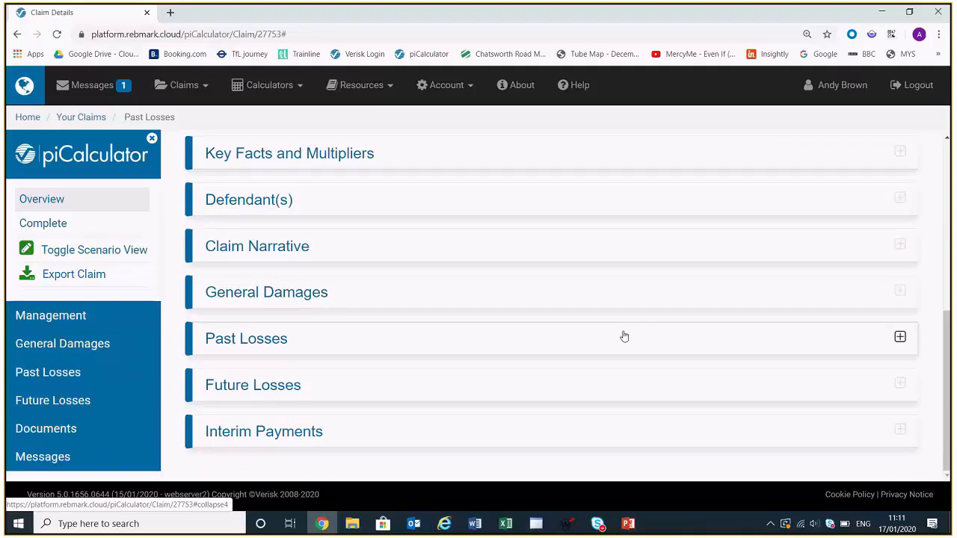
left_click(624, 337)
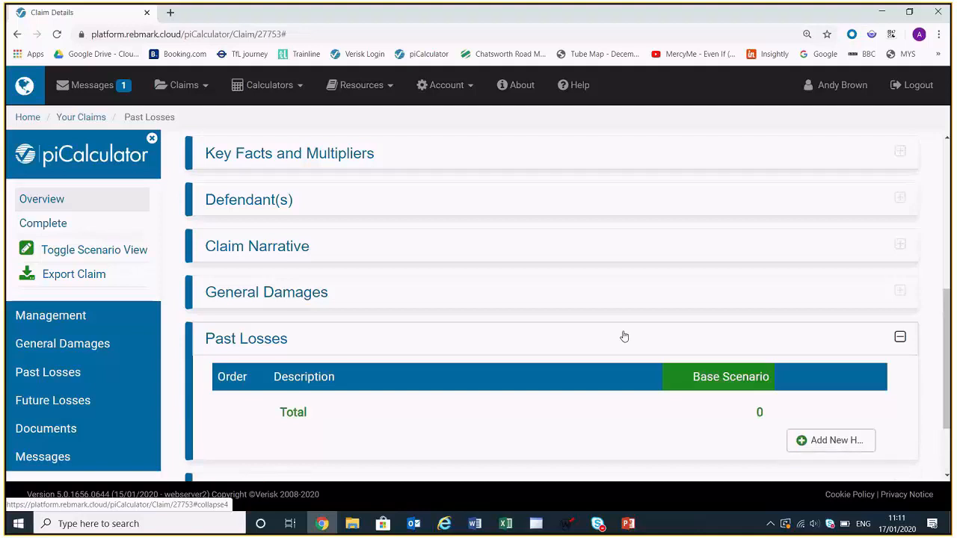
left_click(812, 448)
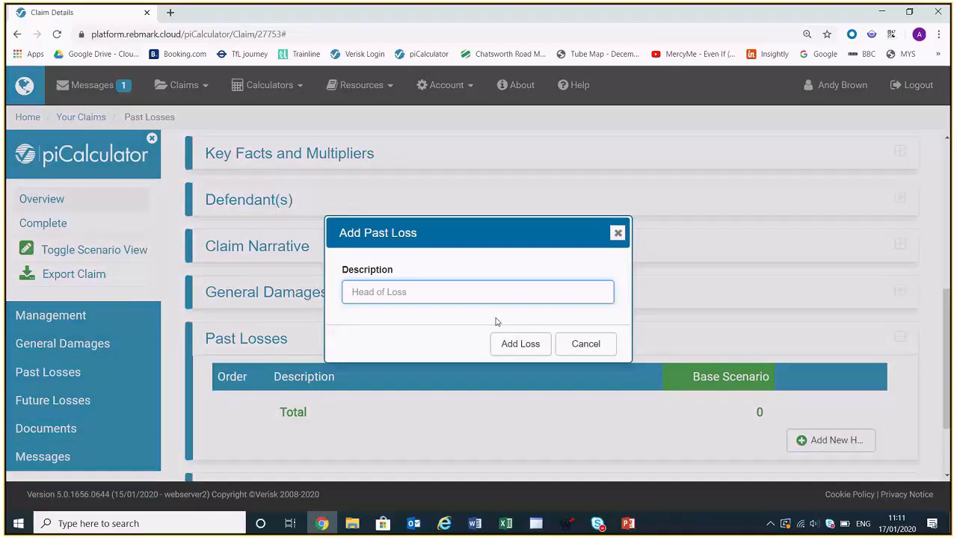
type("Vehicle Recovery")
left_click(532, 345)
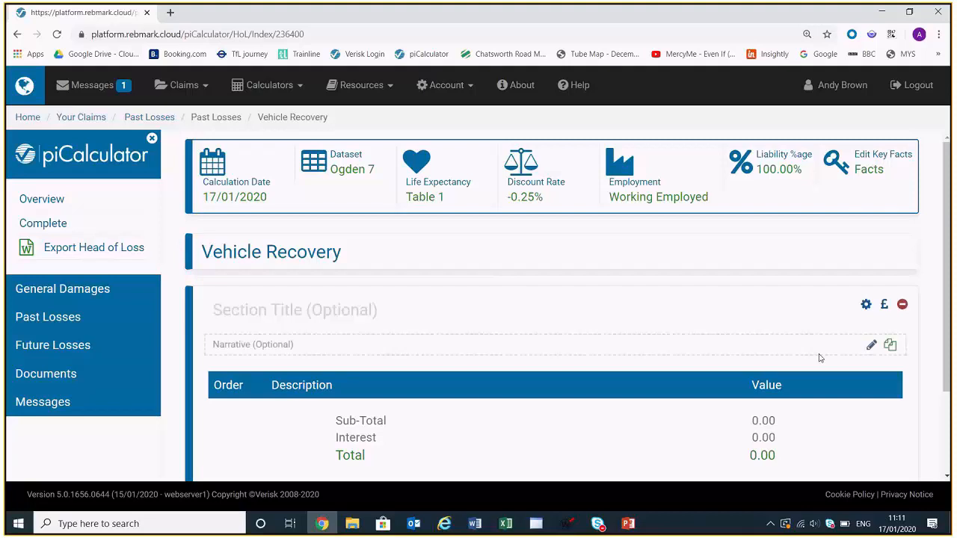
Open the section's narrative editor, switch to Word and copy the entire Lorem ipsum document text.
left_click(869, 347)
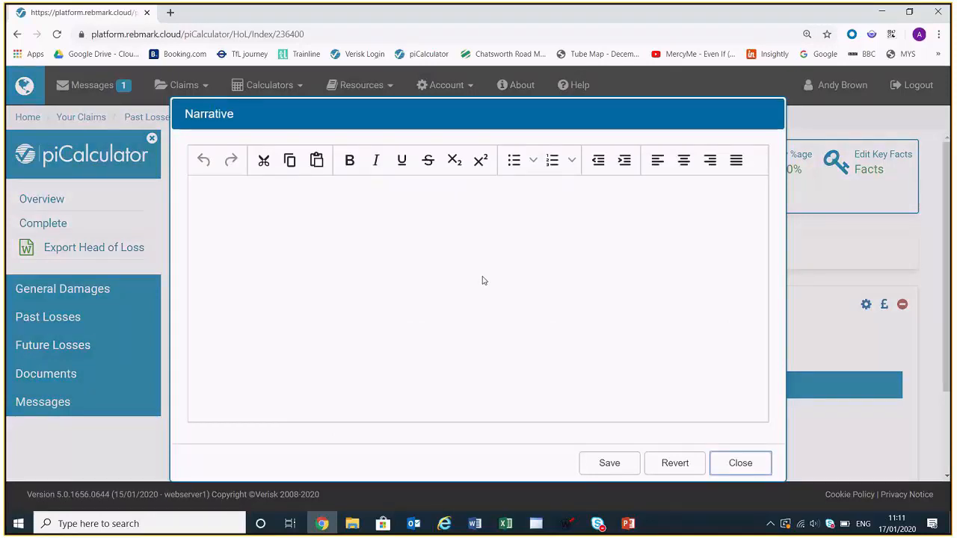
left_click(475, 524)
key("ctrl+a")
right_click(415, 236)
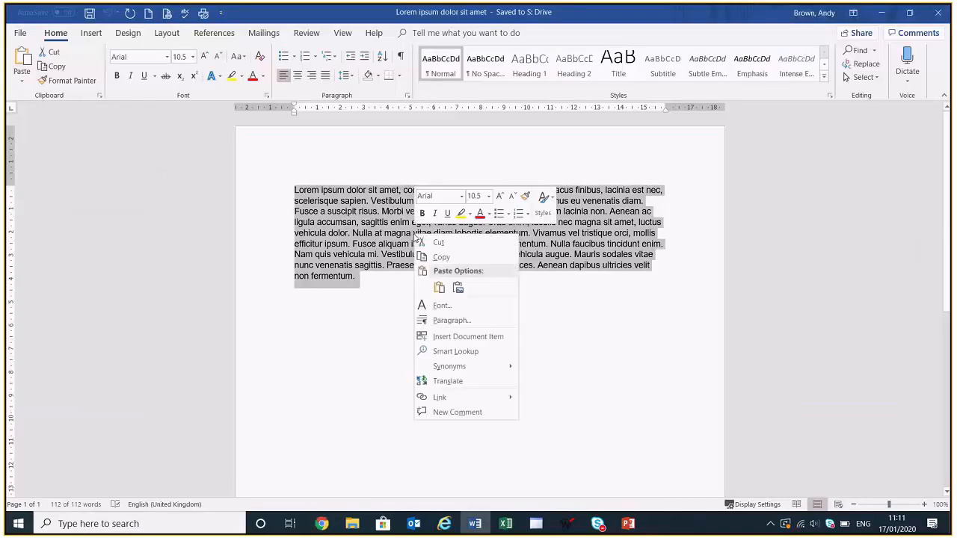
left_click(440, 258)
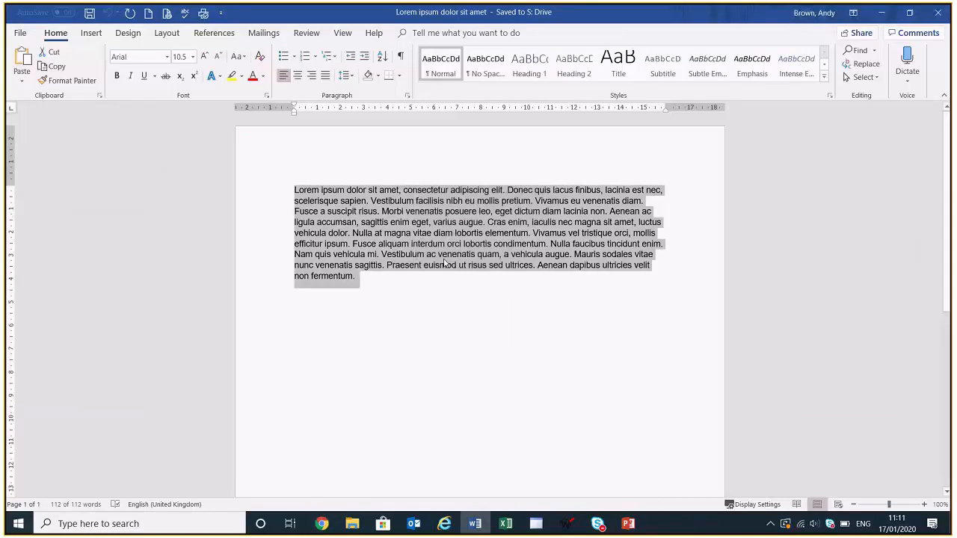
Switch back to Chrome, paste the copied text into the Vehicle Recovery narrative and save it.
left_click(322, 523)
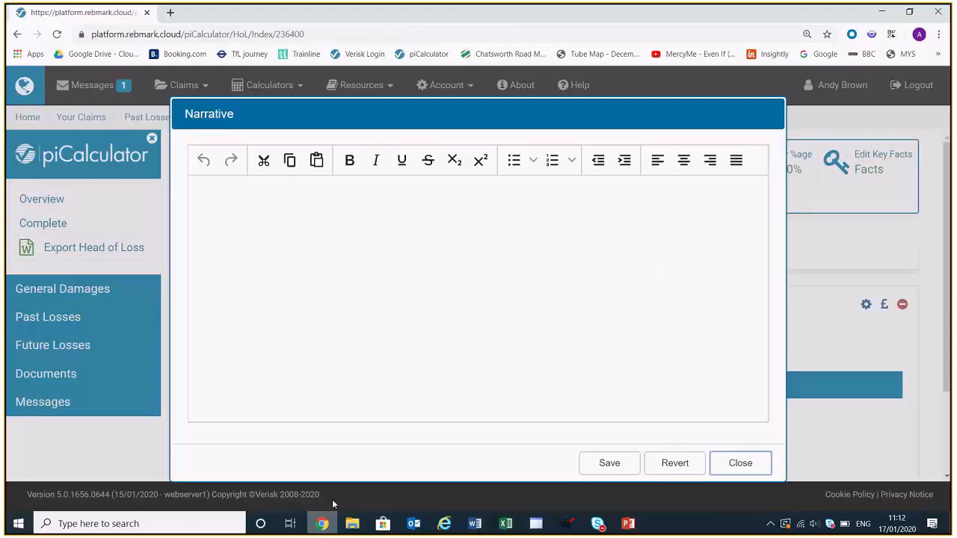
left_click(340, 192)
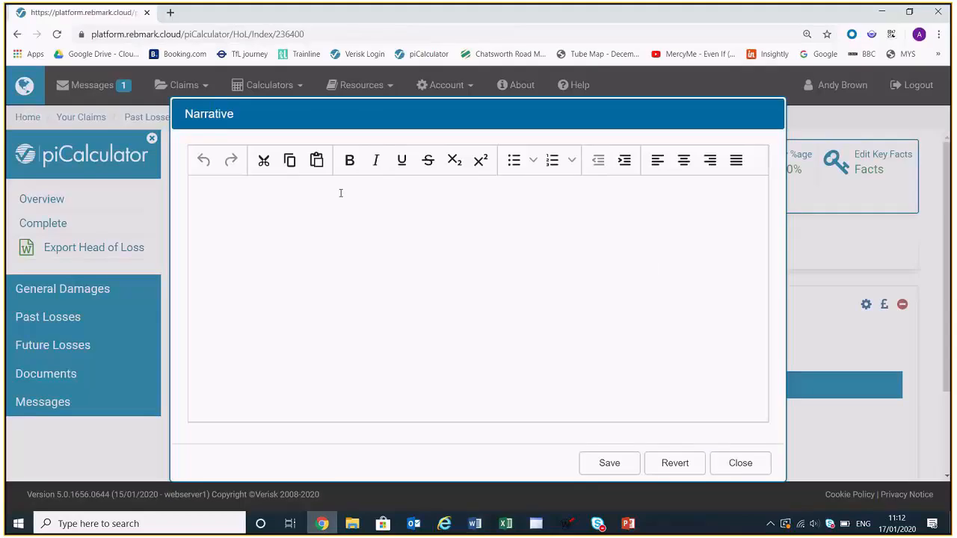
key("ctrl+v")
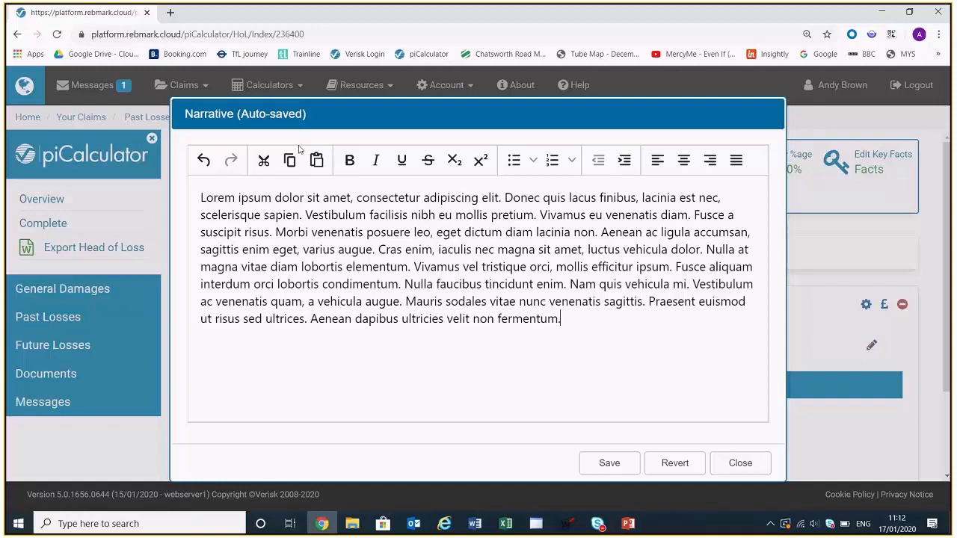
left_click(613, 465)
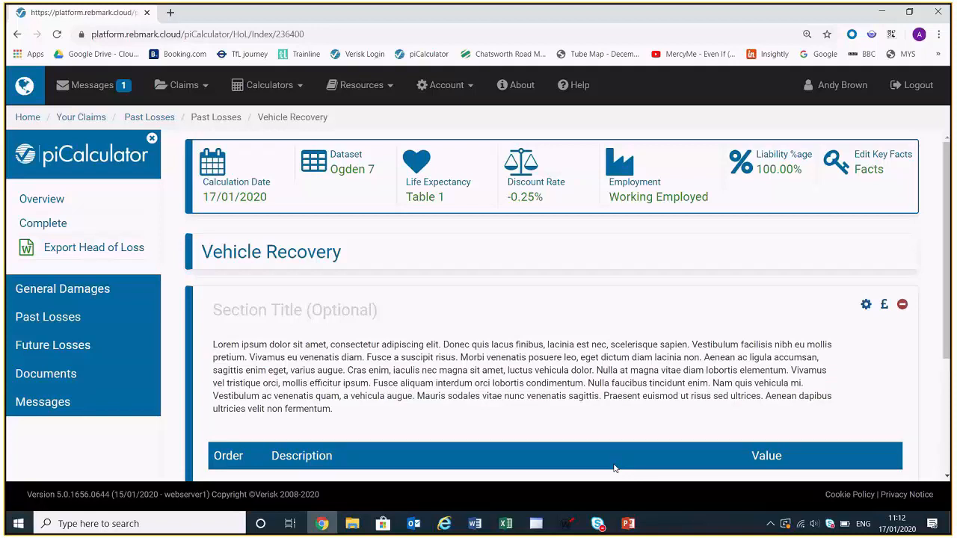
Insert a General One Off loss of GBP 150 under Vehicle Recovery, leaving the loss date blank, and save it.
scroll(914, 441, "down", 3)
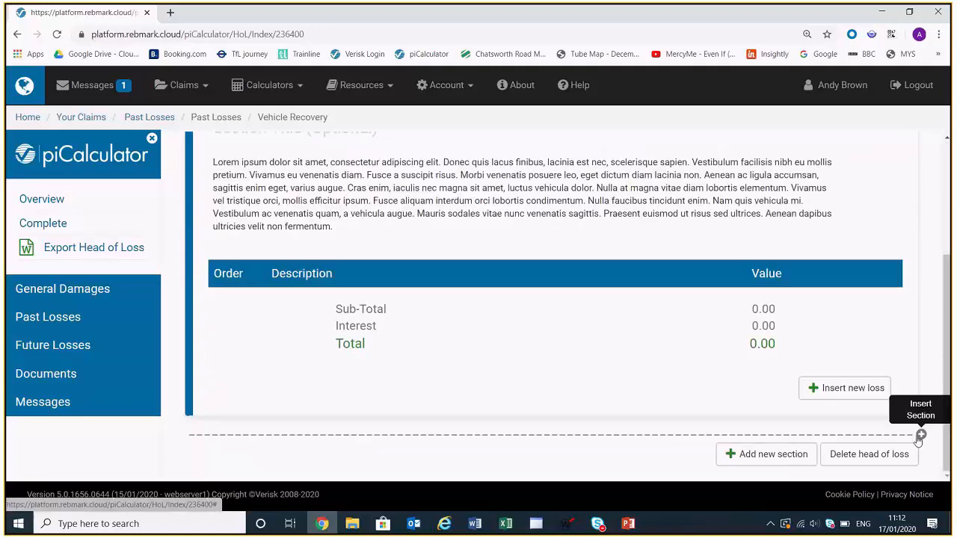
left_click(849, 389)
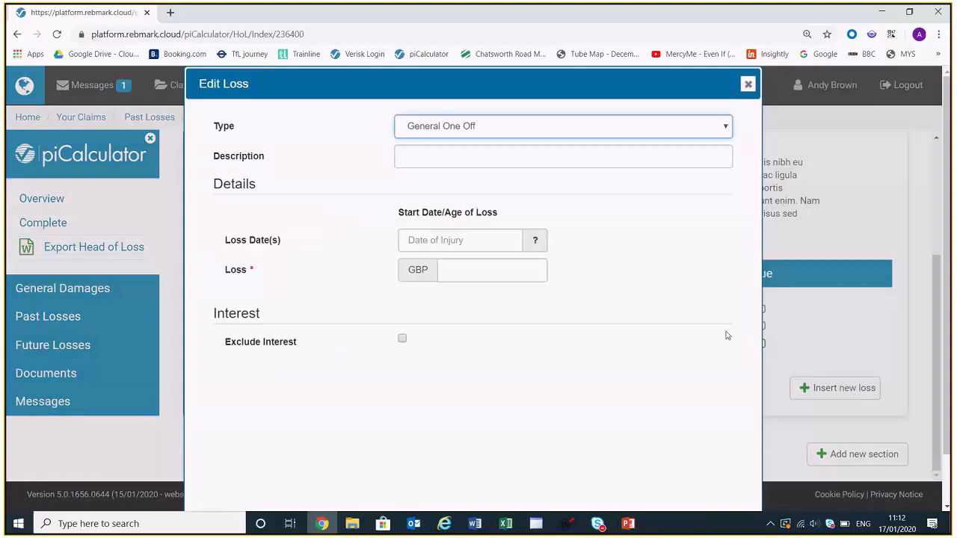
left_click(605, 127)
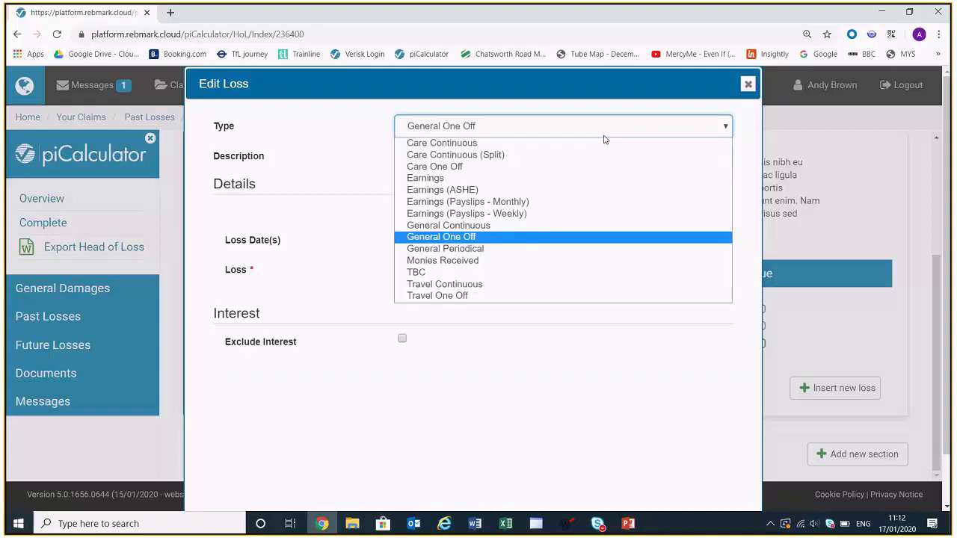
left_click(461, 238)
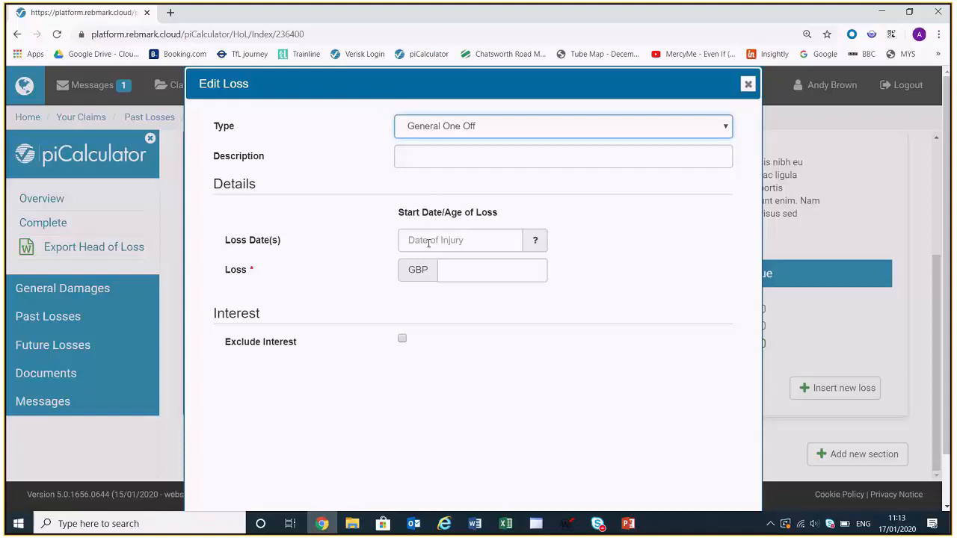
left_click(471, 267)
type("150")
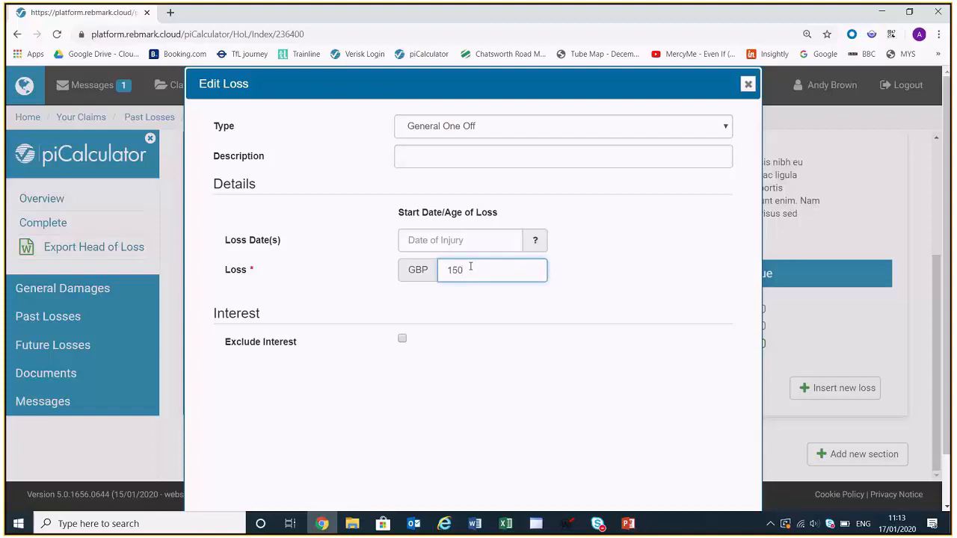
scroll(512, 322, "down", 1)
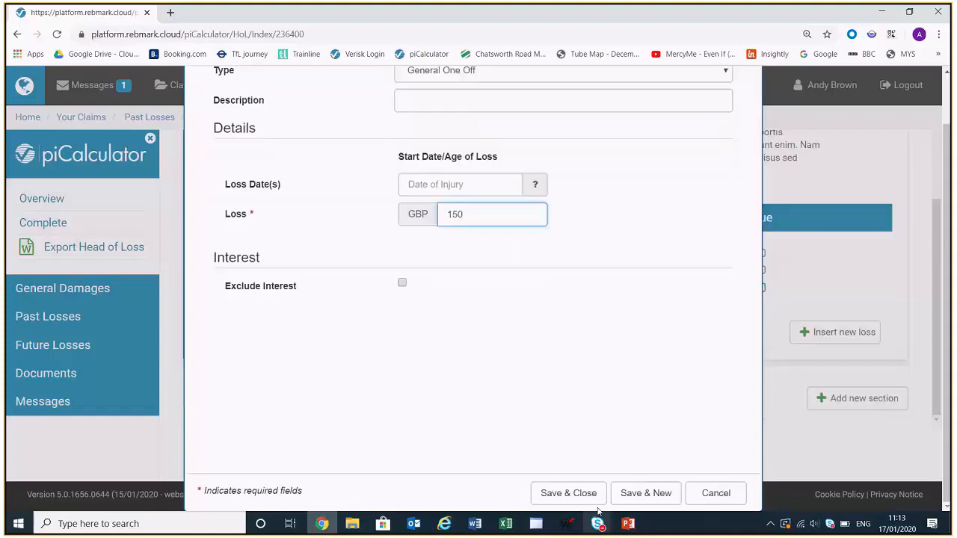
left_click(569, 496)
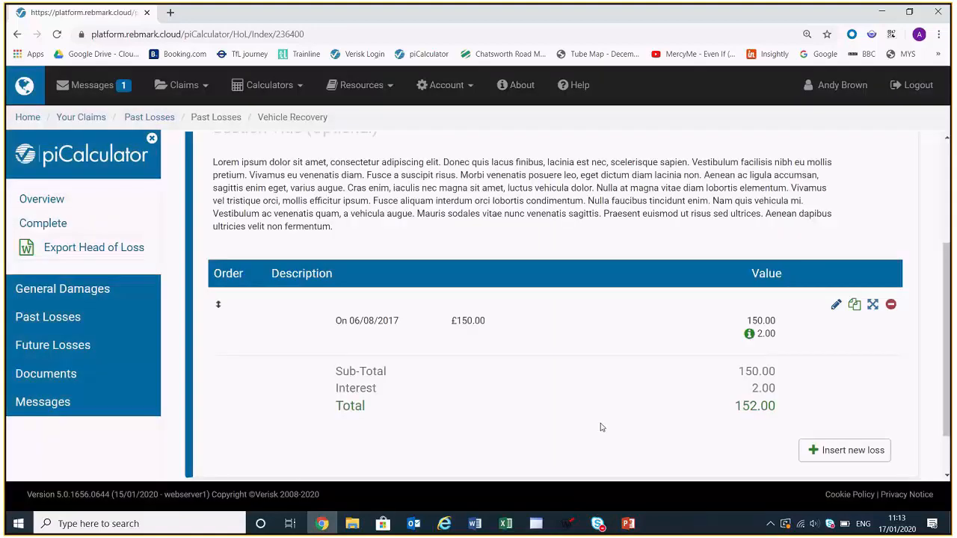
Edit the Vehicle Recovery loss to exclude interest and save the change.
mouse_move(750, 342)
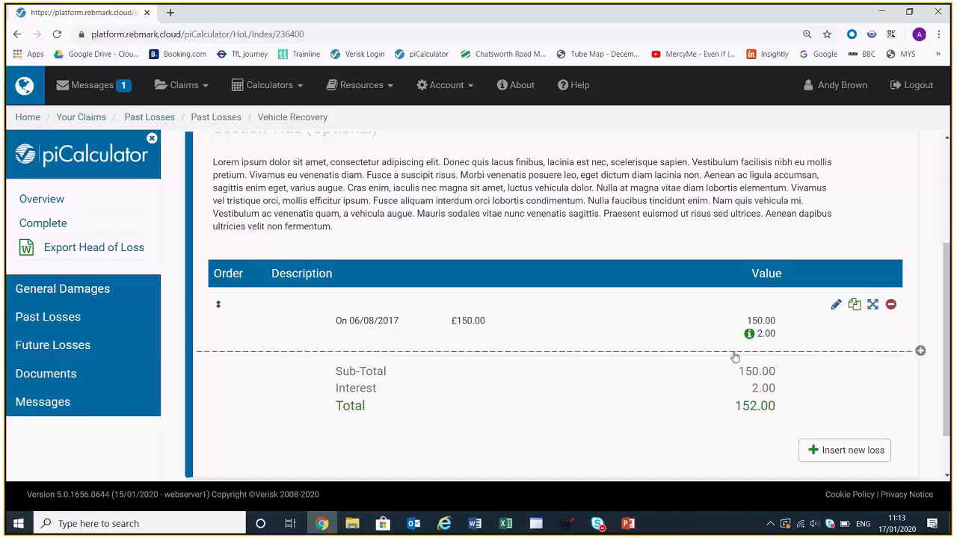
left_click(836, 305)
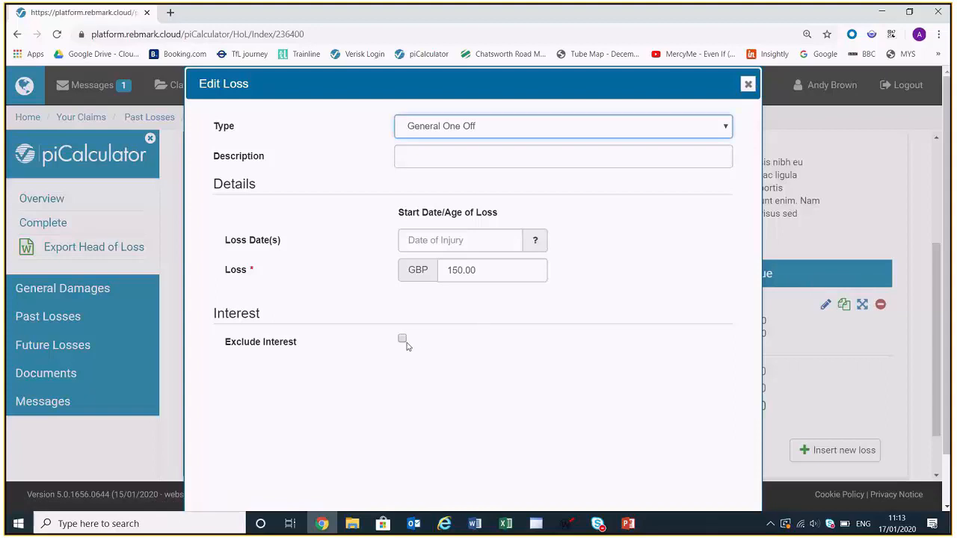
left_click(403, 340)
scroll(606, 363, "down", 1)
left_click(586, 496)
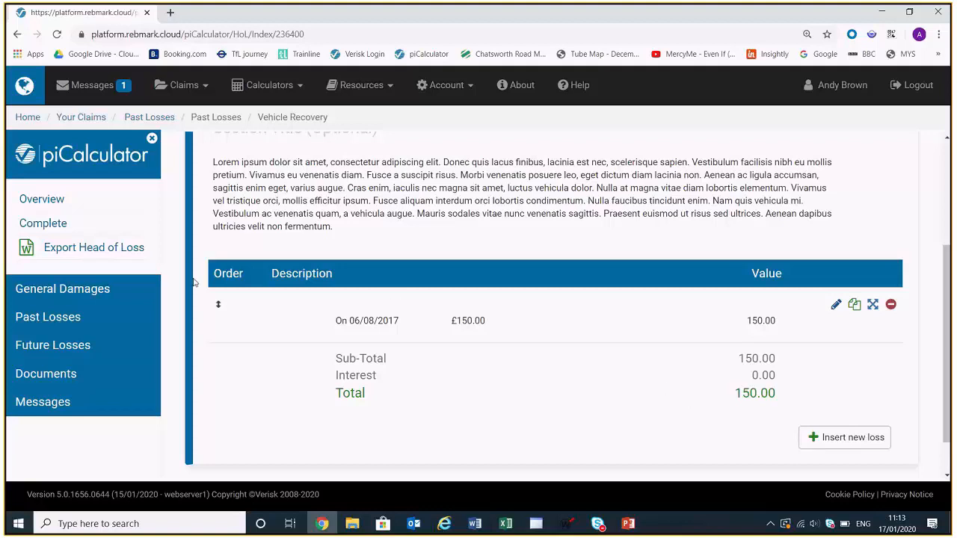
Add another past loss head described as "Train journeys".
left_click(75, 317)
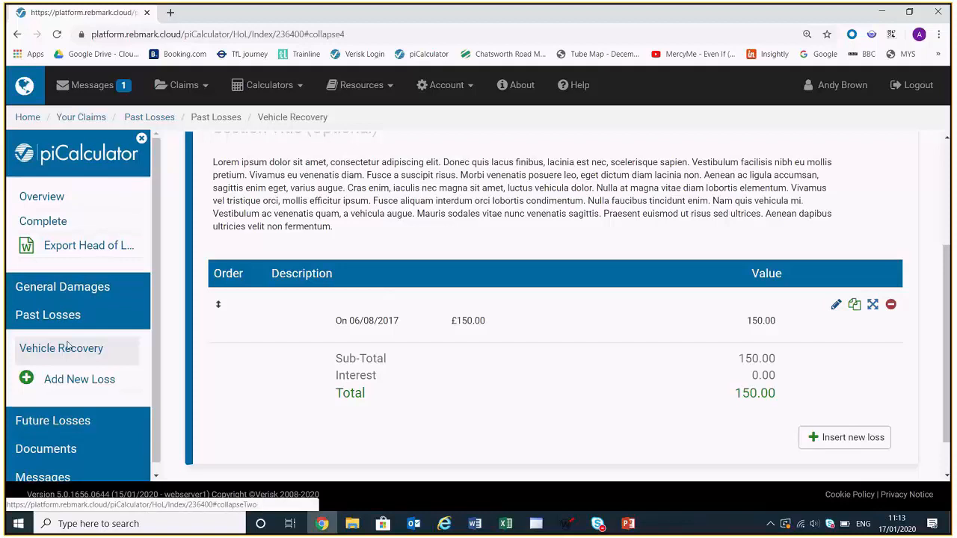
left_click(63, 380)
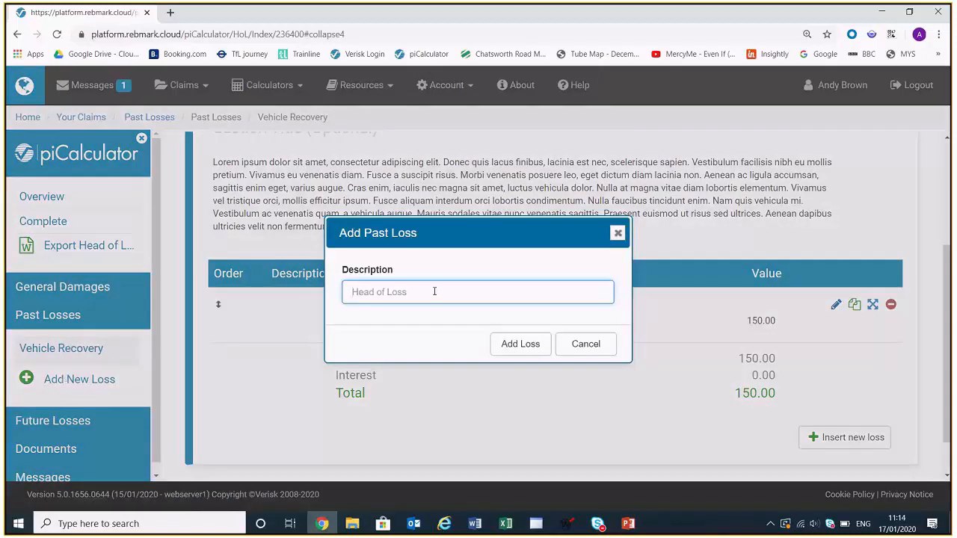
type("Train journeys")
left_click(544, 351)
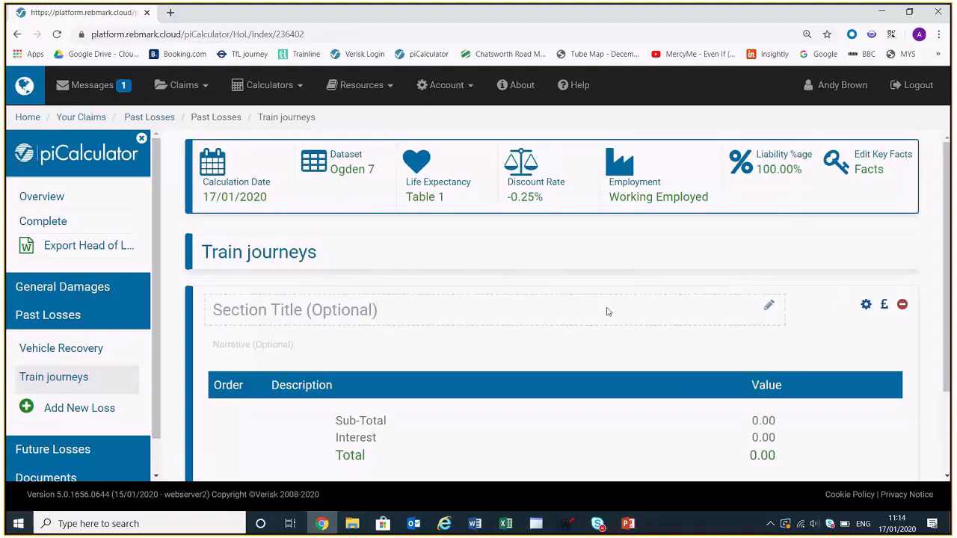
Start a new loss under Train journeys with type General Continuous and description "Trips to consultant in London".
scroll(527, 280, "down", 3)
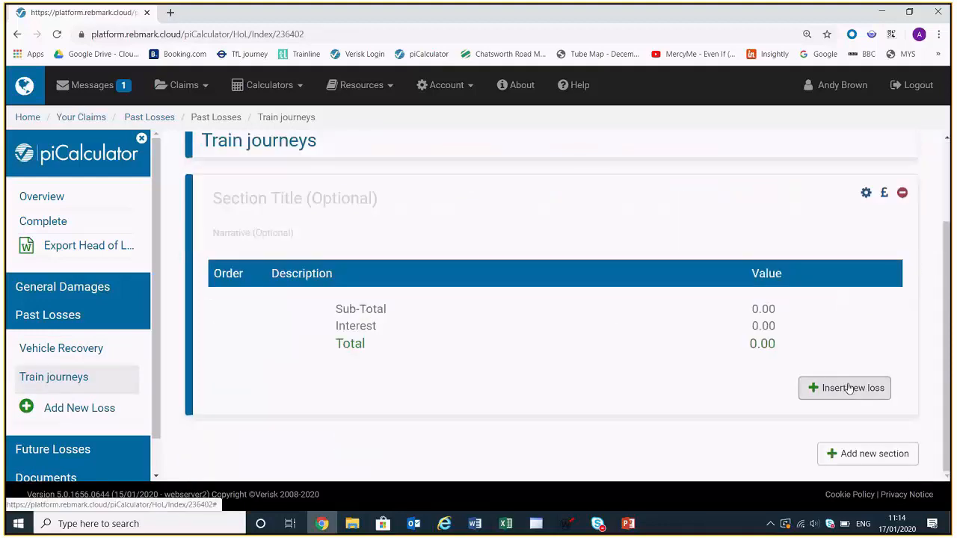
left_click(849, 388)
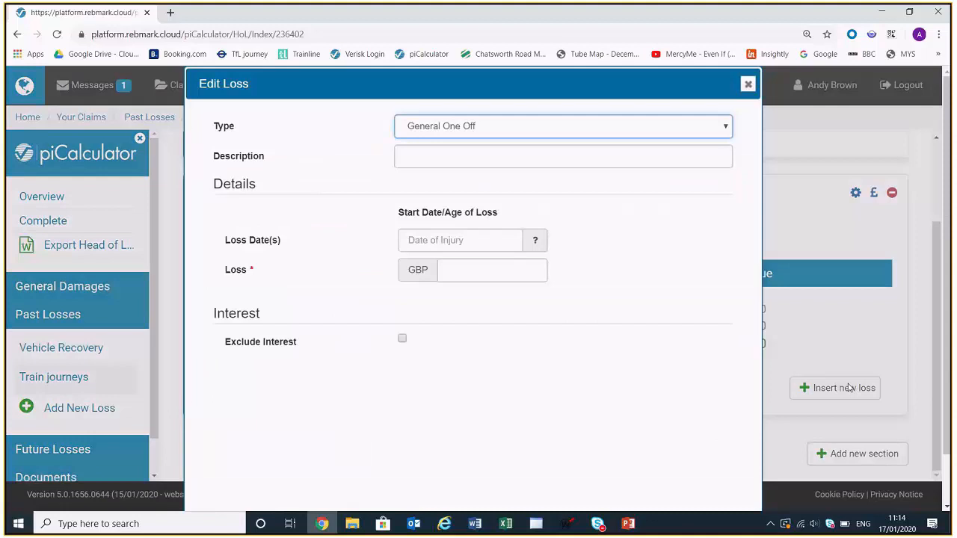
left_click(691, 124)
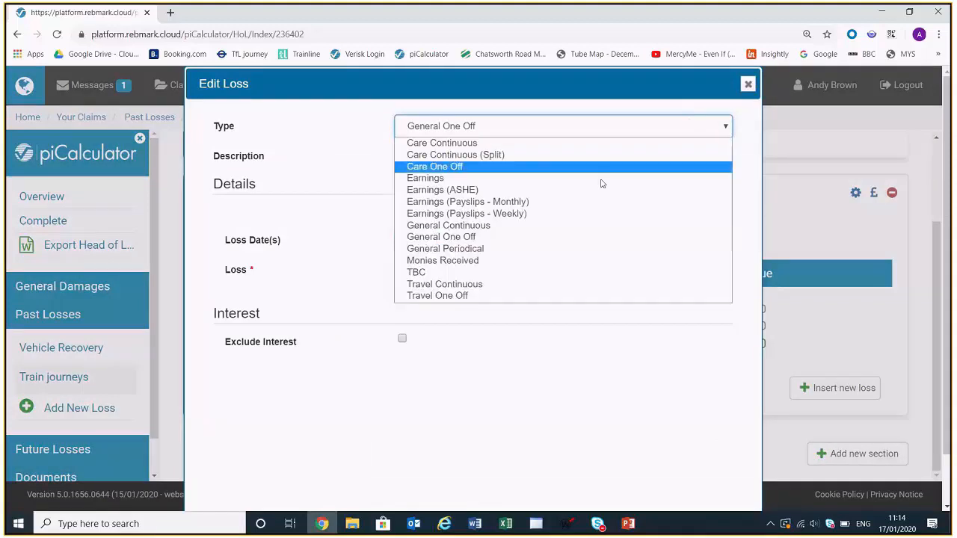
left_click(573, 226)
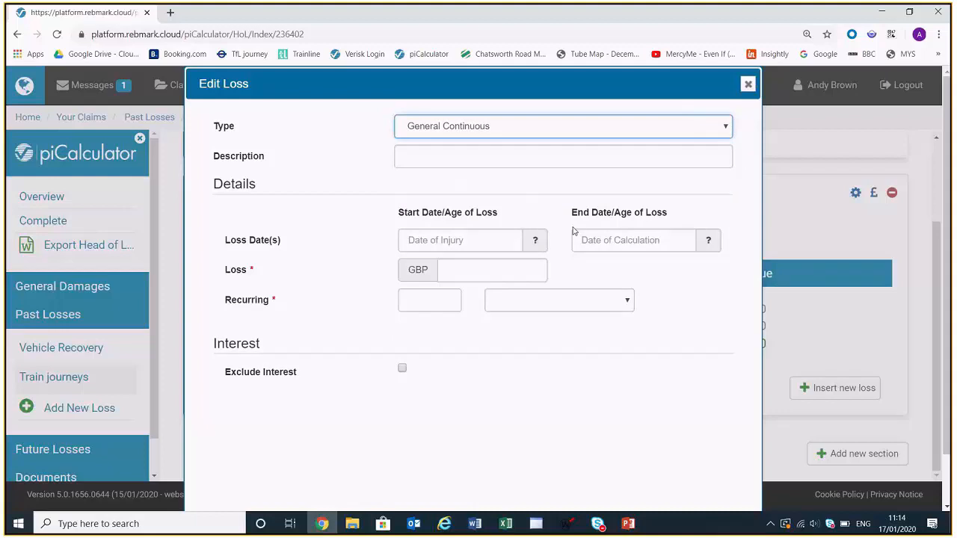
left_click(463, 154)
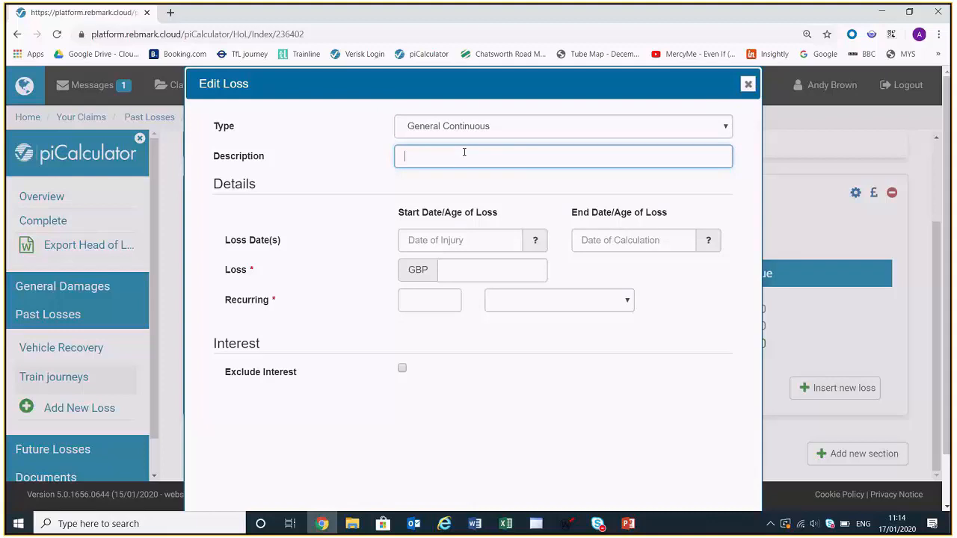
type("Trips to consultant in London")
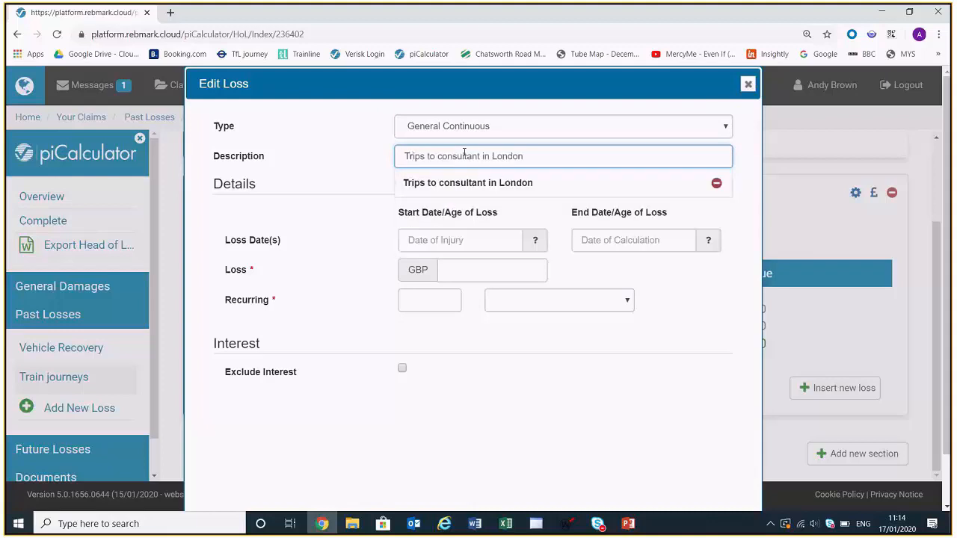
left_click(459, 187)
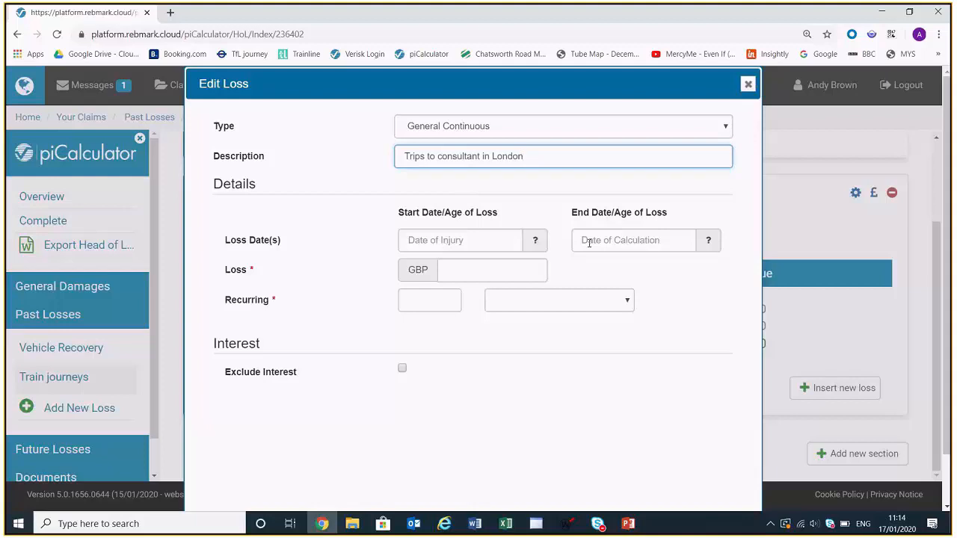
Set the London consultant trips loss to GBP 10, recurring 7 times over the period, leave the dates blank, and save it.
left_click(470, 274)
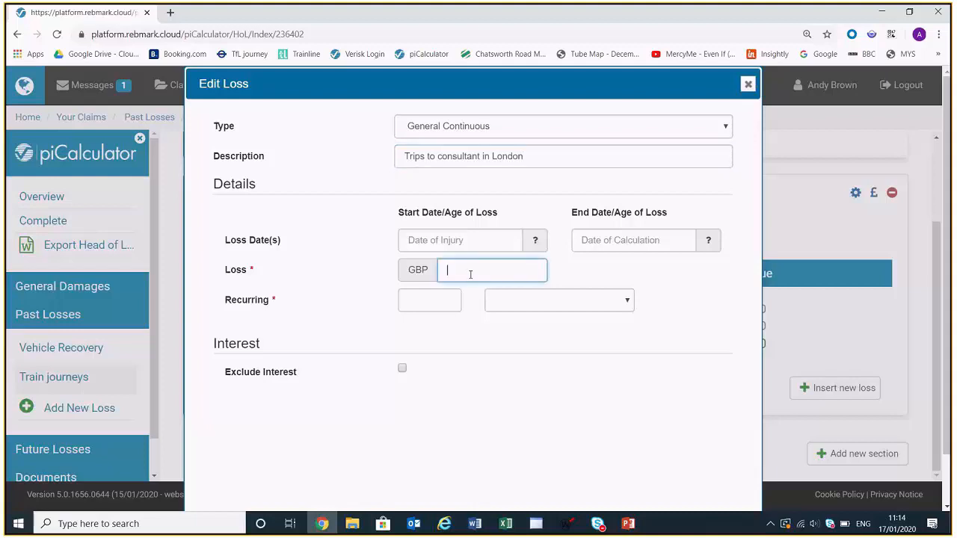
type("10")
left_click(440, 299)
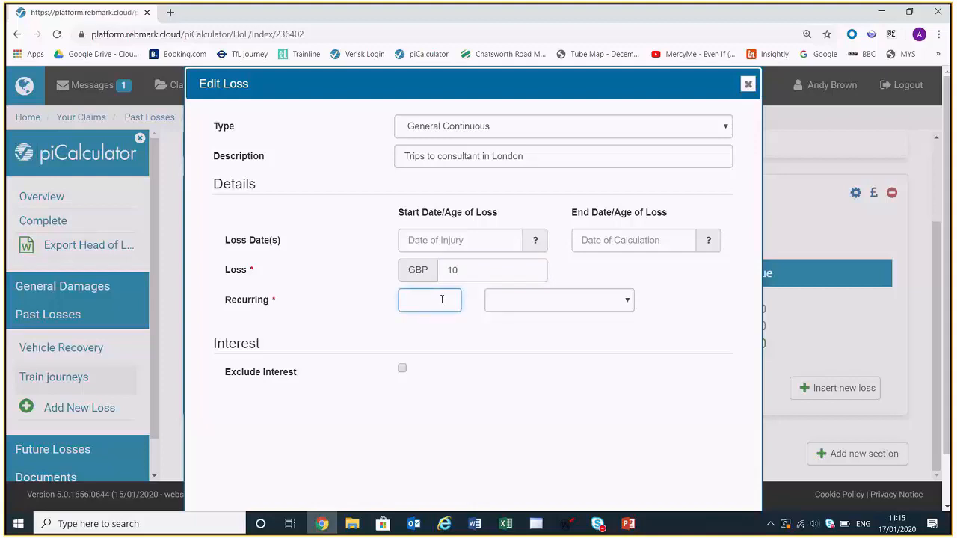
type("7")
left_click(564, 302)
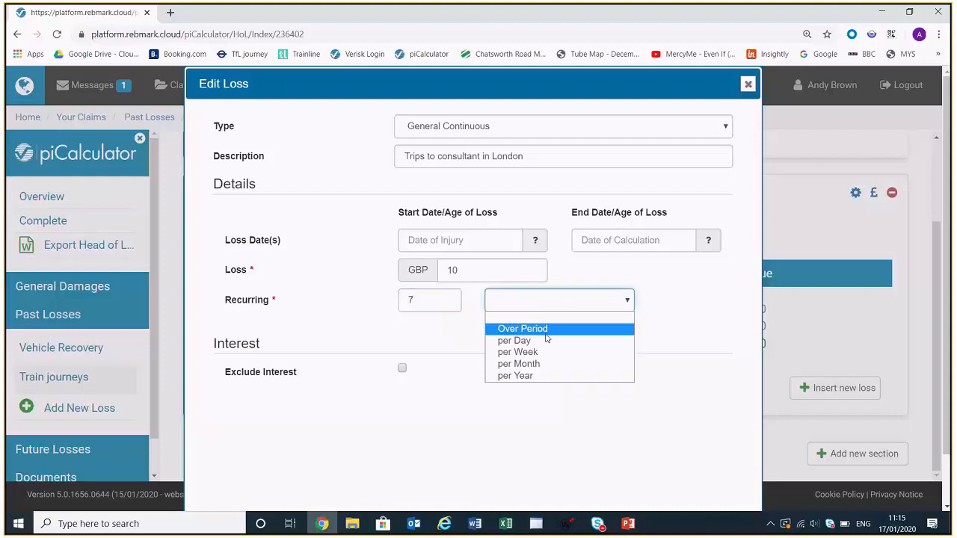
left_click(548, 329)
scroll(582, 339, "down", 2)
left_click(579, 487)
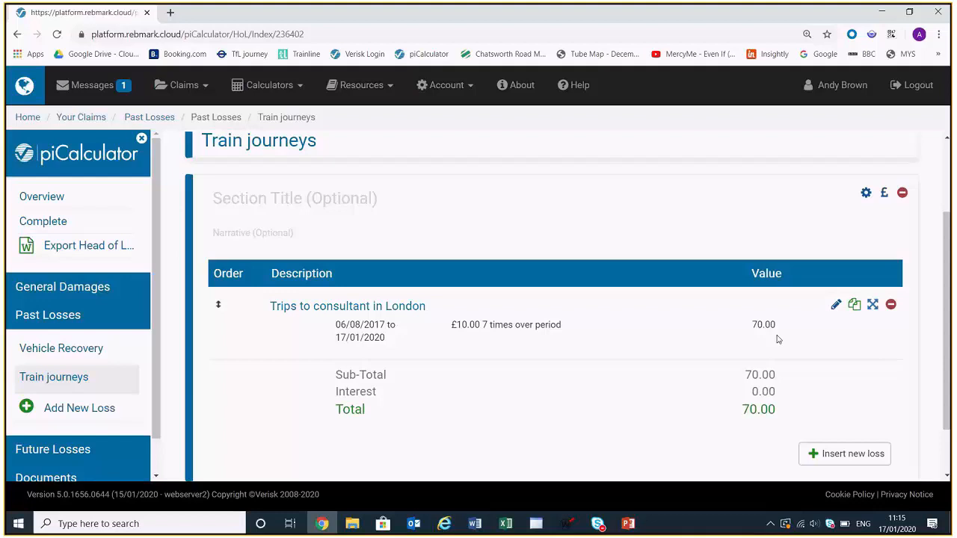
Add another past loss head described as "Hire Car".
left_click(77, 409)
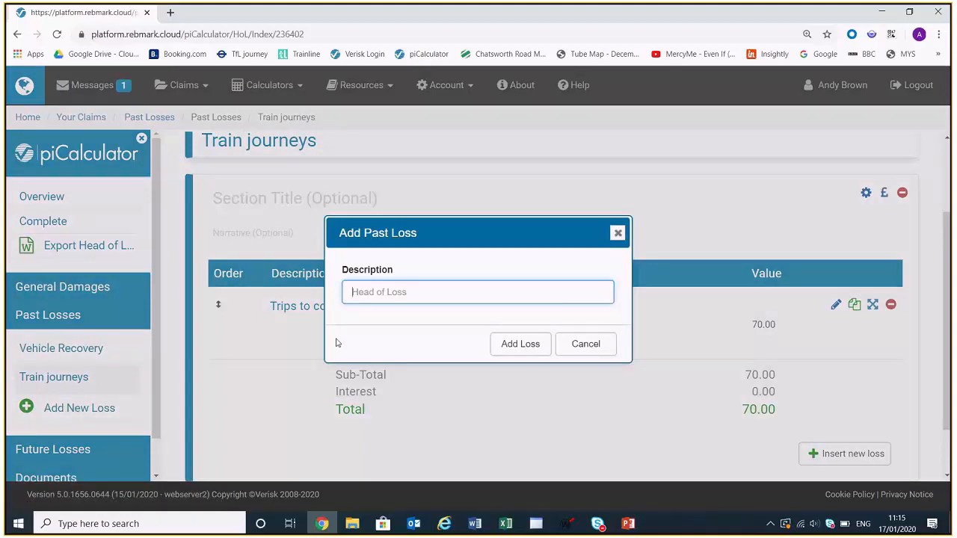
type("Hoire")
key("BackSpace")
key("BackSpace")
key("BackSpace")
key("BackSpace")
type("ire Car")
left_click(523, 344)
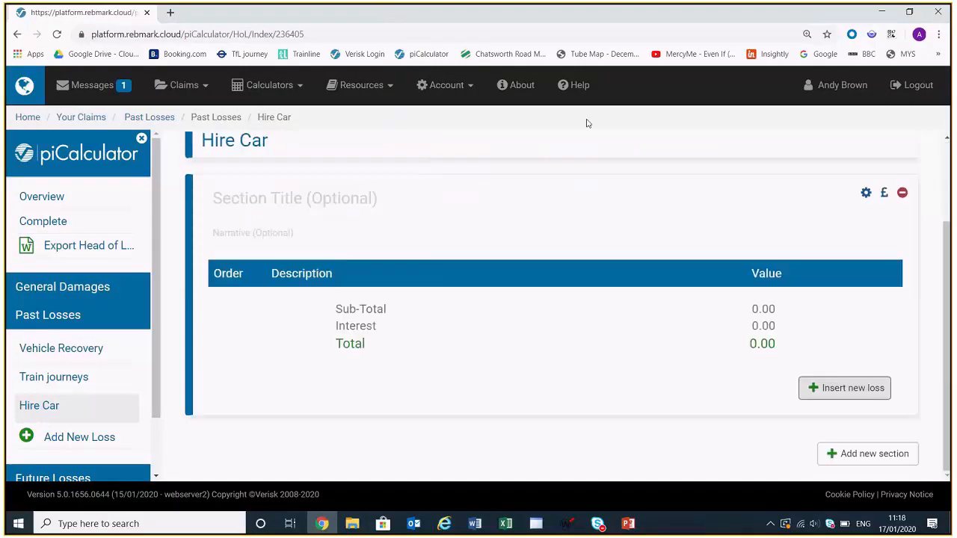
Start a new loss under Hire Car with type General Periodical and the suggested description "Replacement car hire for 10 months".
scroll(590, 182, "up", 1)
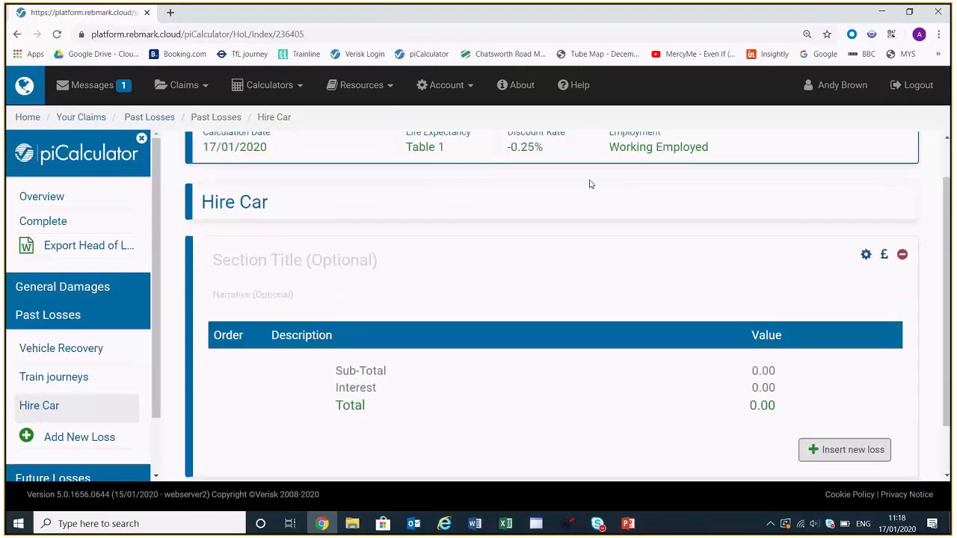
left_click(850, 451)
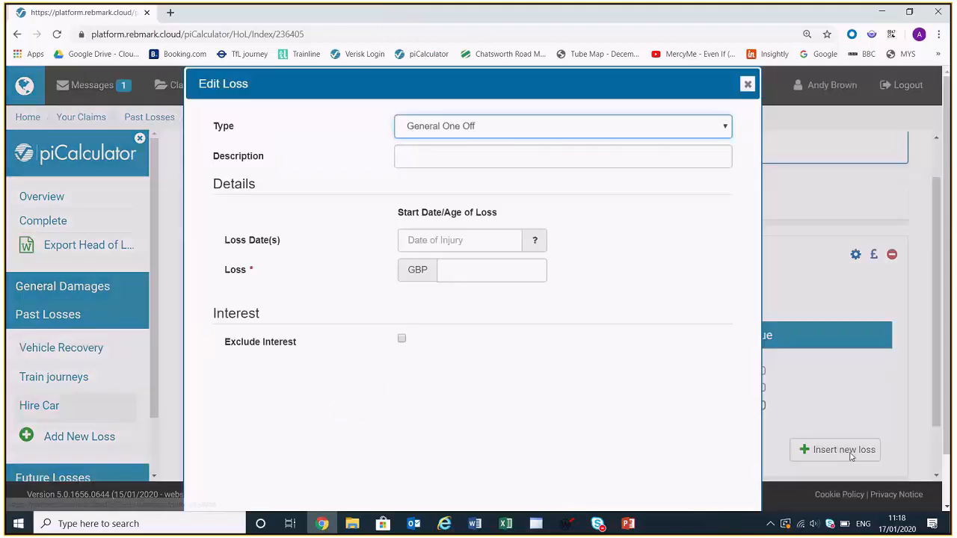
left_click(722, 125)
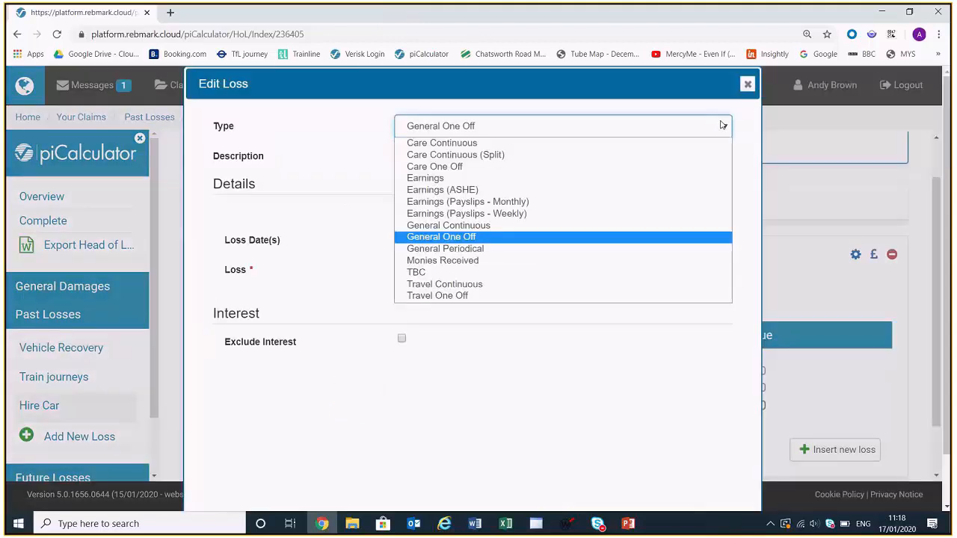
left_click(553, 248)
left_click(527, 160)
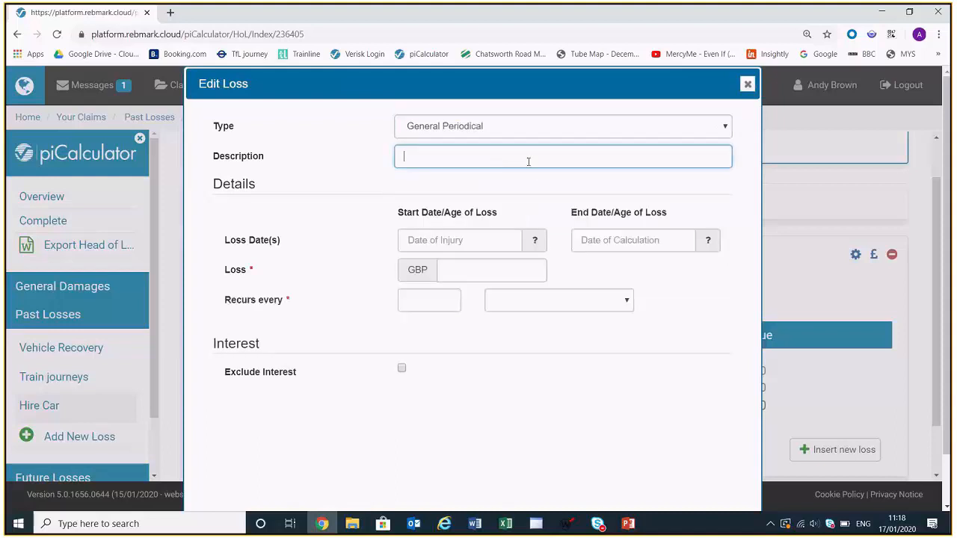
type("Re")
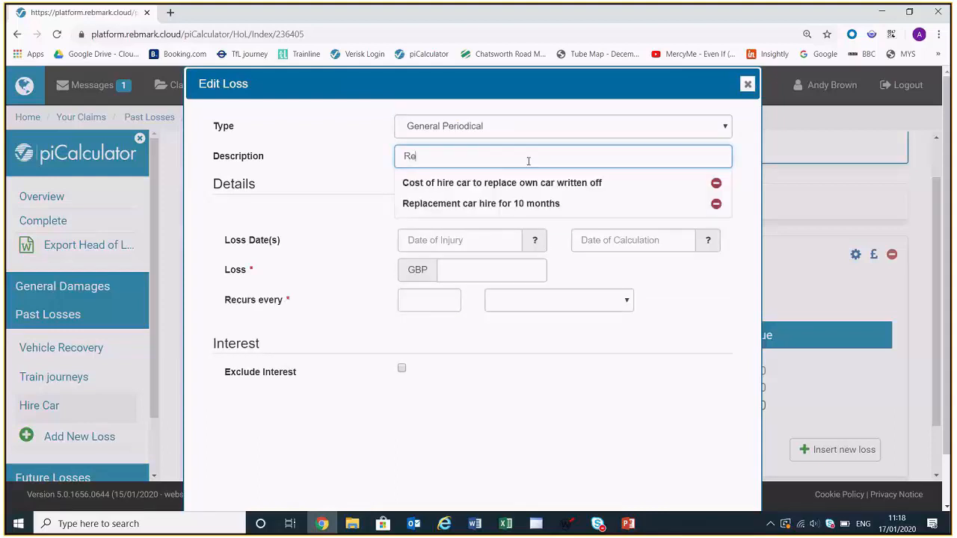
left_click(511, 202)
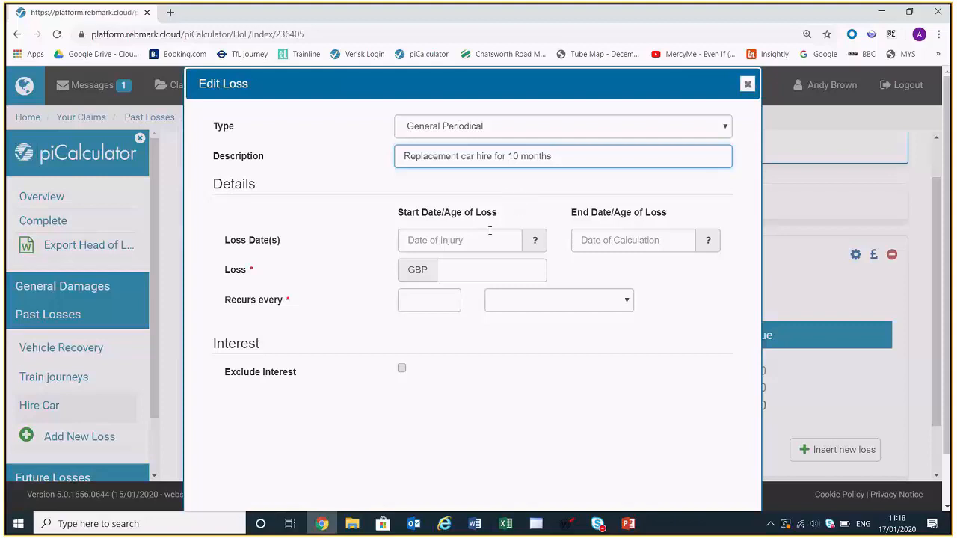
Set the car hire loss to end at +10m, cost GBP 1000 and recur every 3 months, then save it.
left_click(590, 239)
type("+10m")
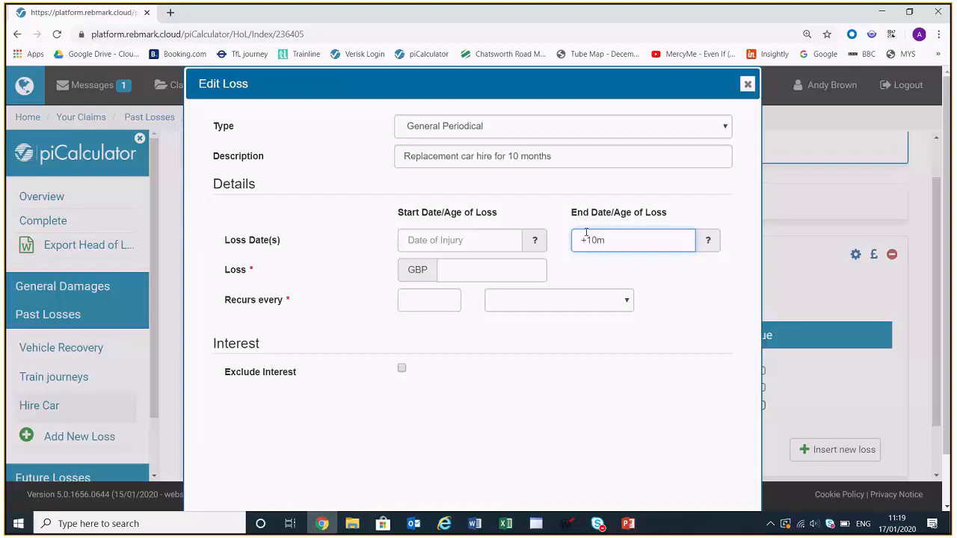
left_click(468, 263)
type("1000")
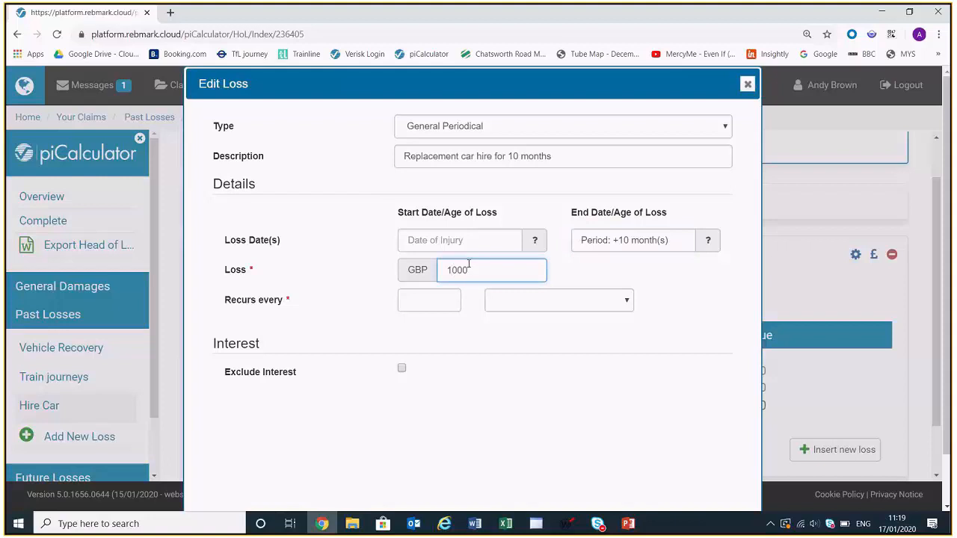
left_click(429, 296)
type("3")
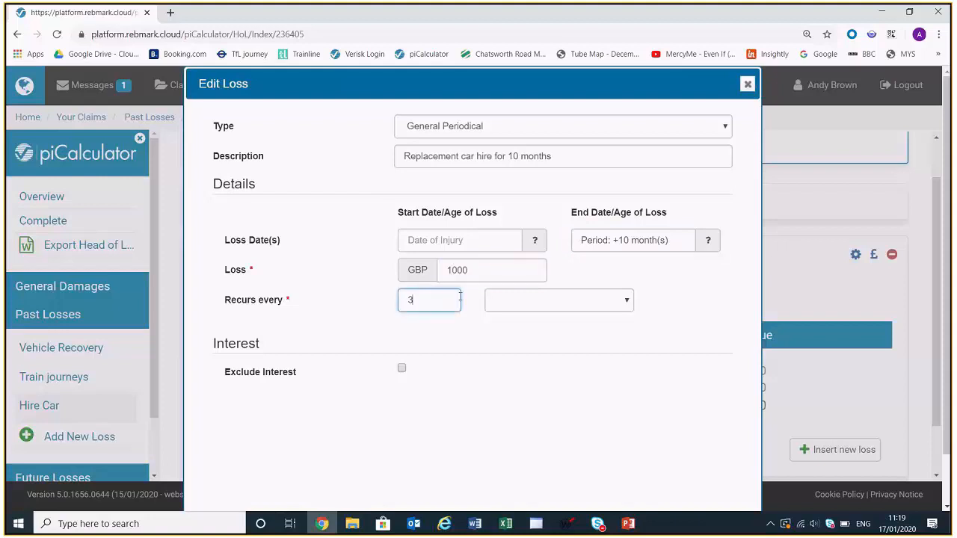
left_click(628, 302)
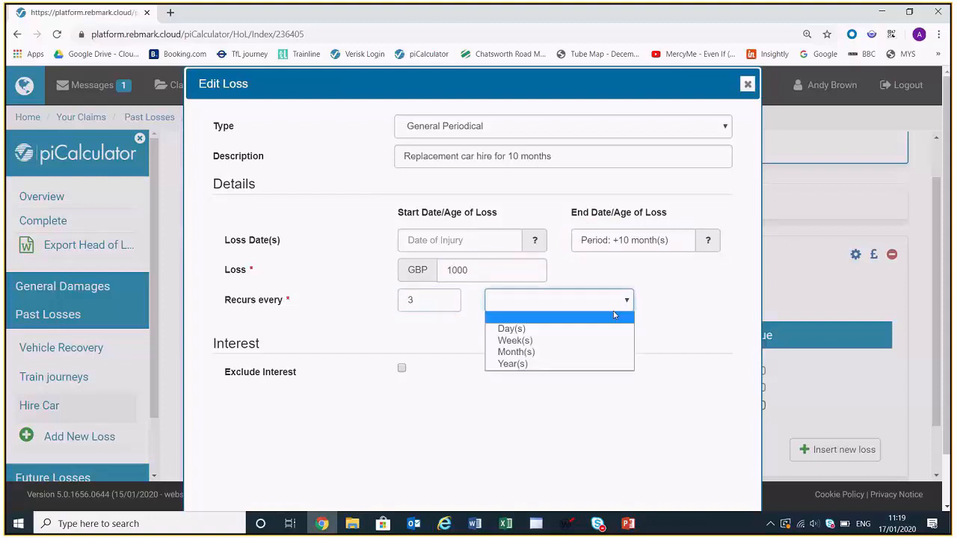
left_click(595, 355)
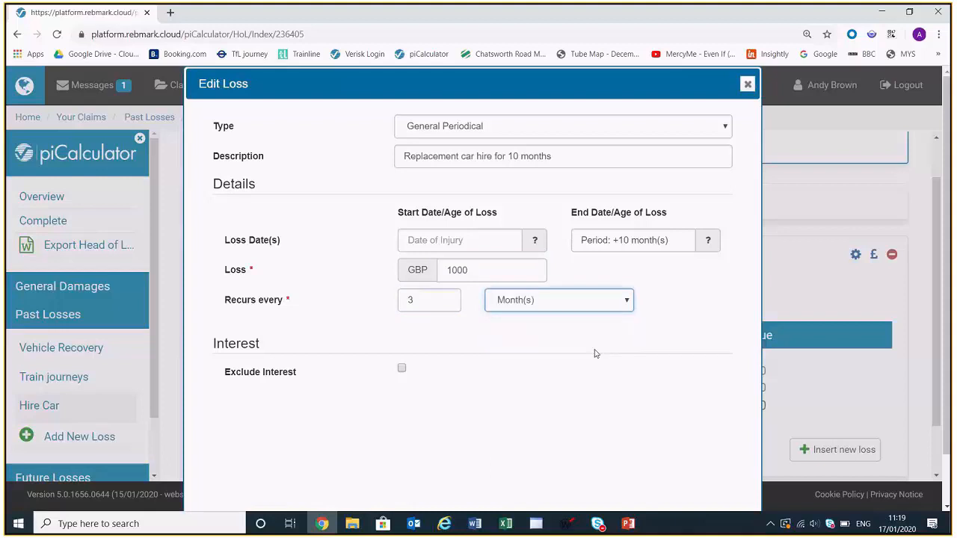
scroll(595, 353, "down", 1)
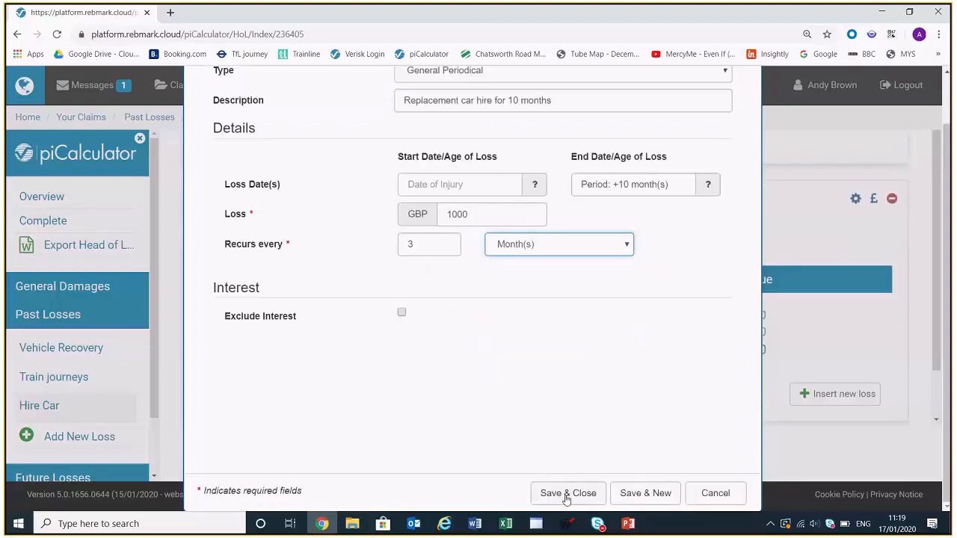
left_click(565, 496)
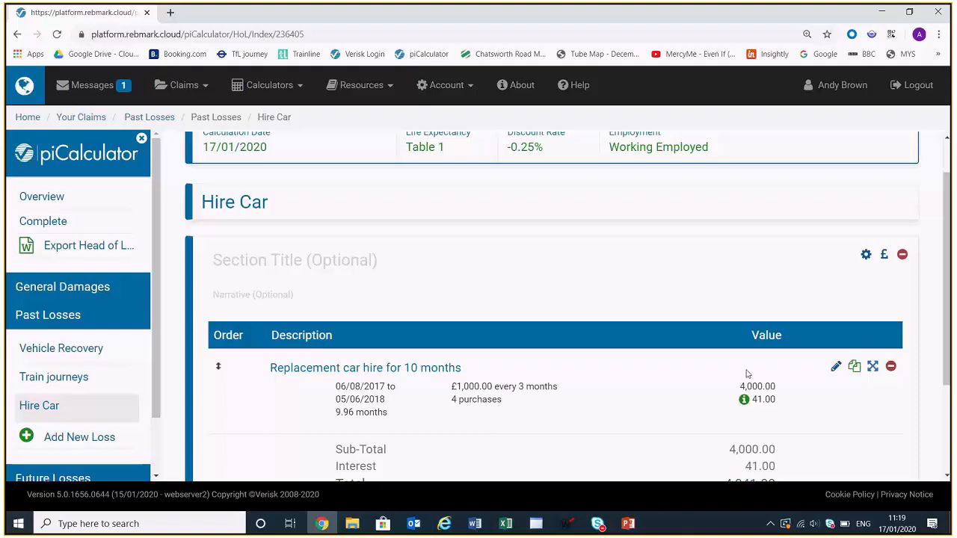
Add another past loss head described as "Care".
mouse_move(747, 407)
left_click(88, 439)
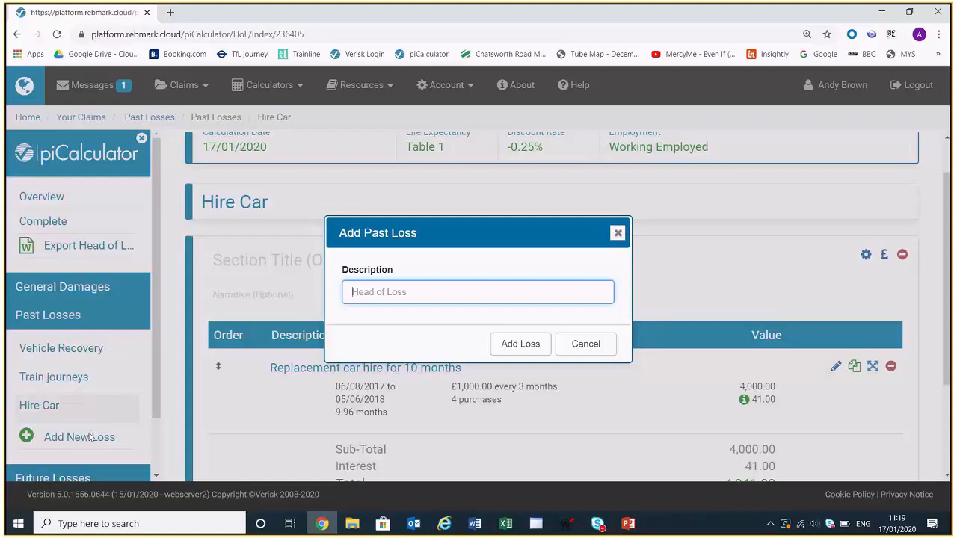
type("Care")
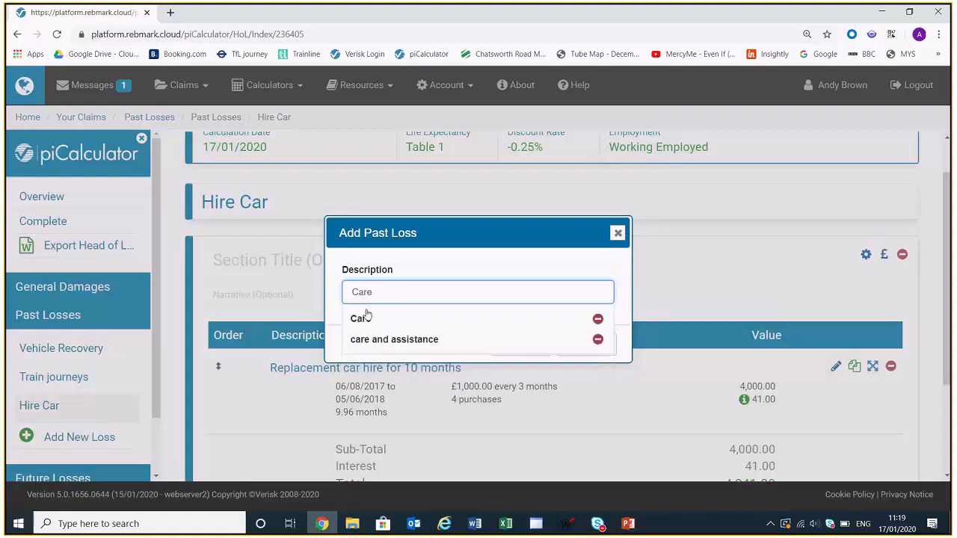
left_click(365, 317)
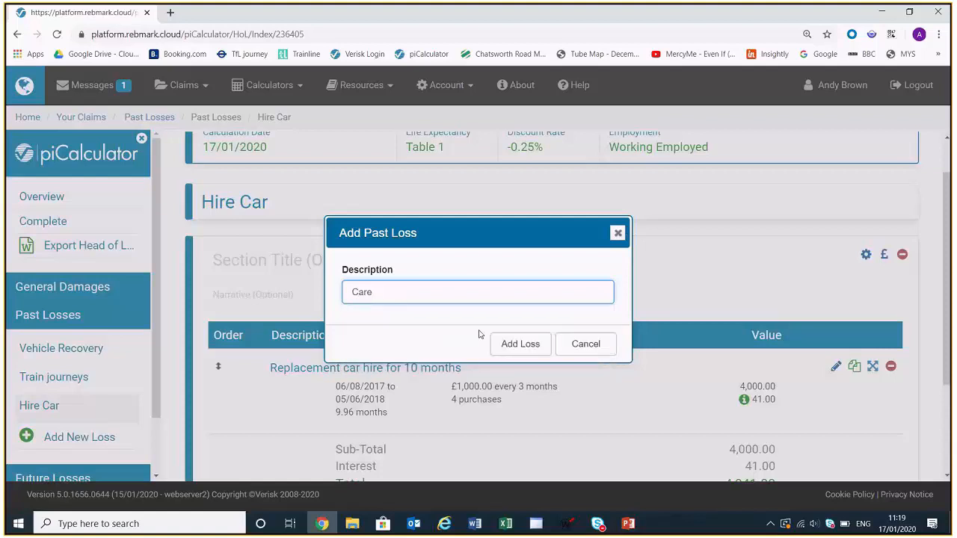
left_click(527, 344)
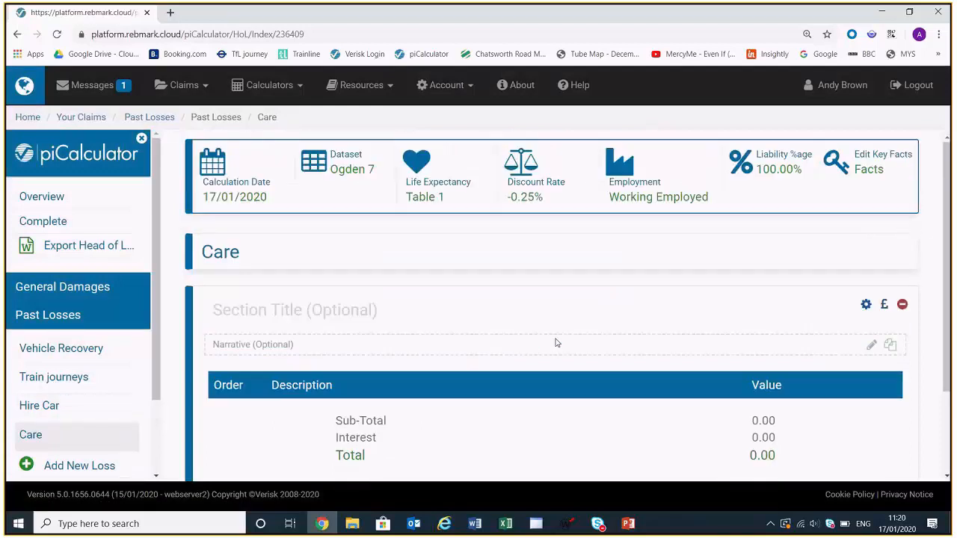
Start a new loss under Care with type Care One Off and description "Agenecy Care".
scroll(556, 343, "down", 2)
left_click(854, 395)
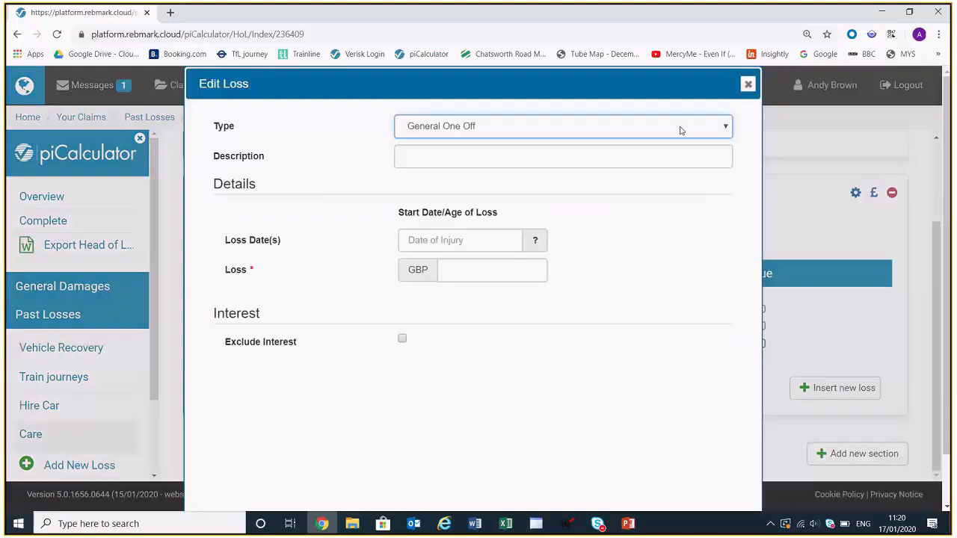
left_click(680, 130)
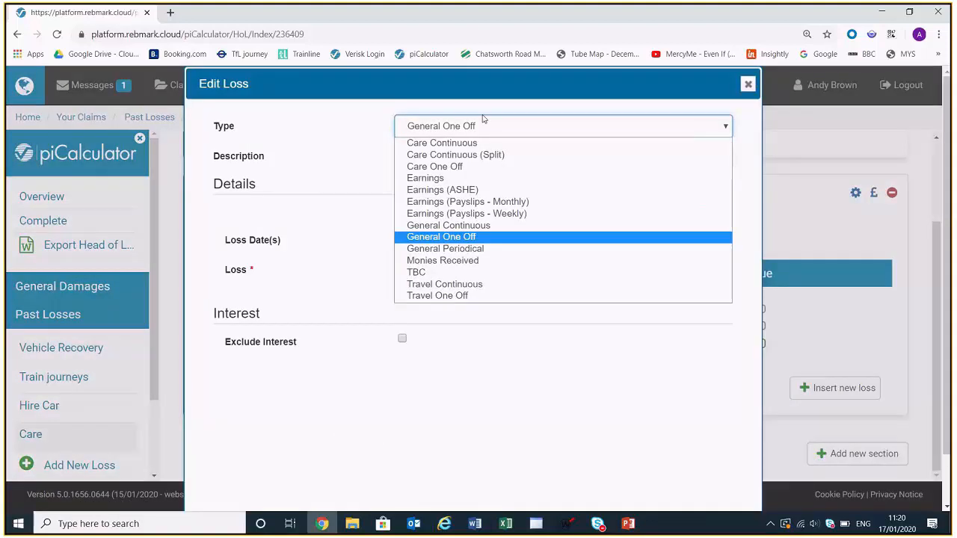
left_click(438, 165)
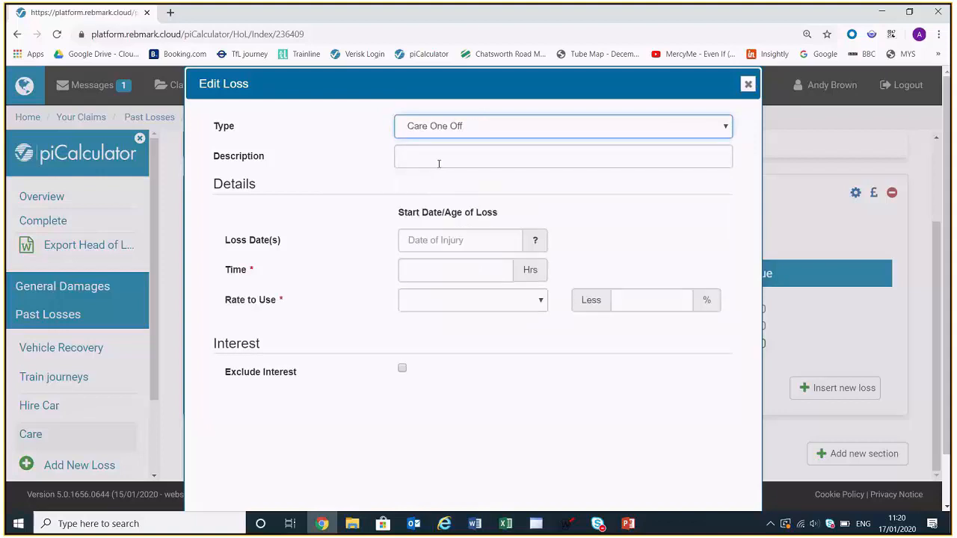
left_click(439, 163)
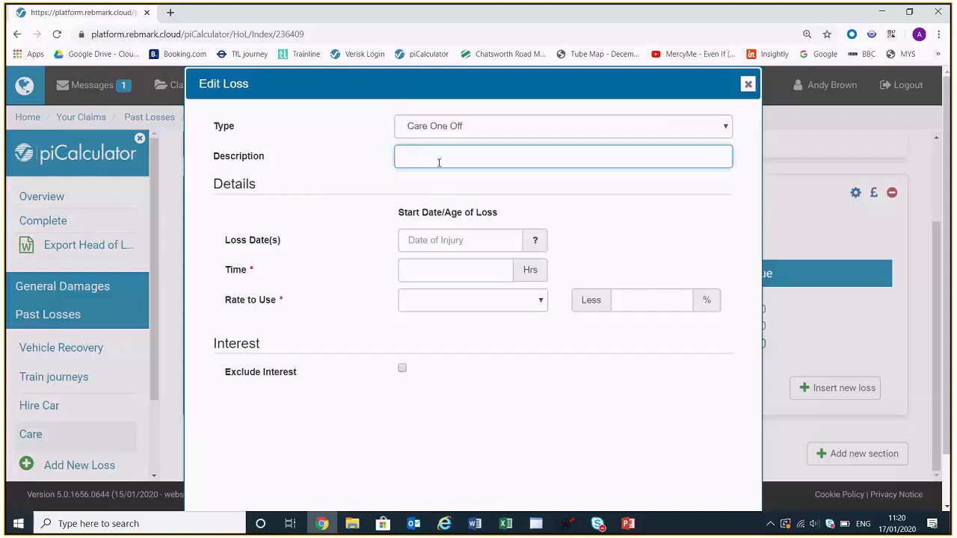
type("Agency Care")
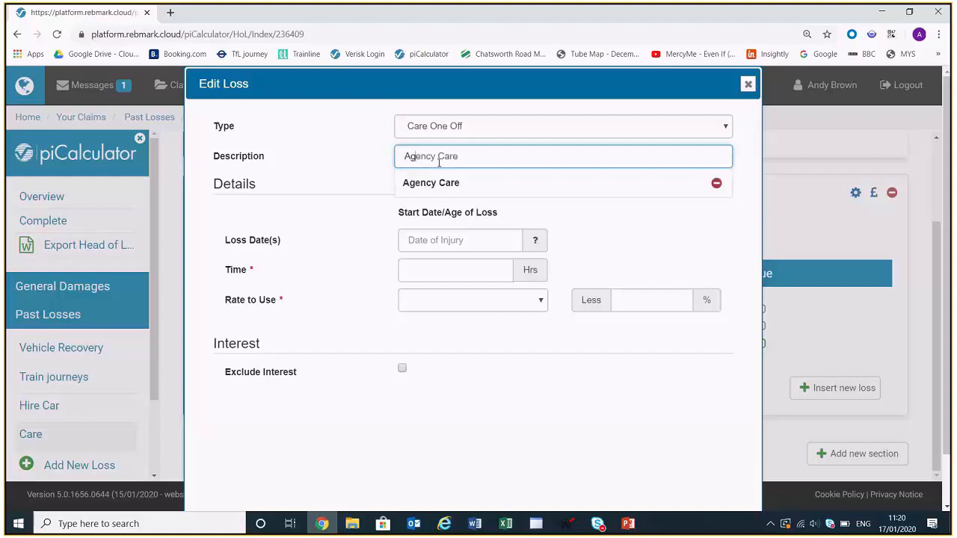
key("BackSpace")
key("BackSpace")
key("BackSpace")
key("BackSpace")
key("BackSpace")
key("BackSpace")
key("BackSpace")
type("ecy Care")
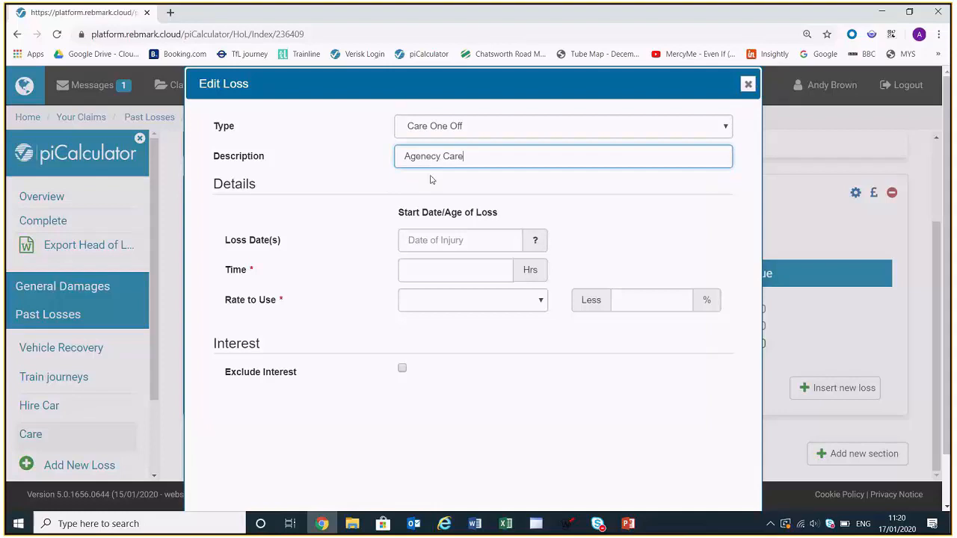
Date the agency care loss 01/08/2018, enter 24 hours at an own rate of GBP 25 per hour, and save it.
left_click(432, 238)
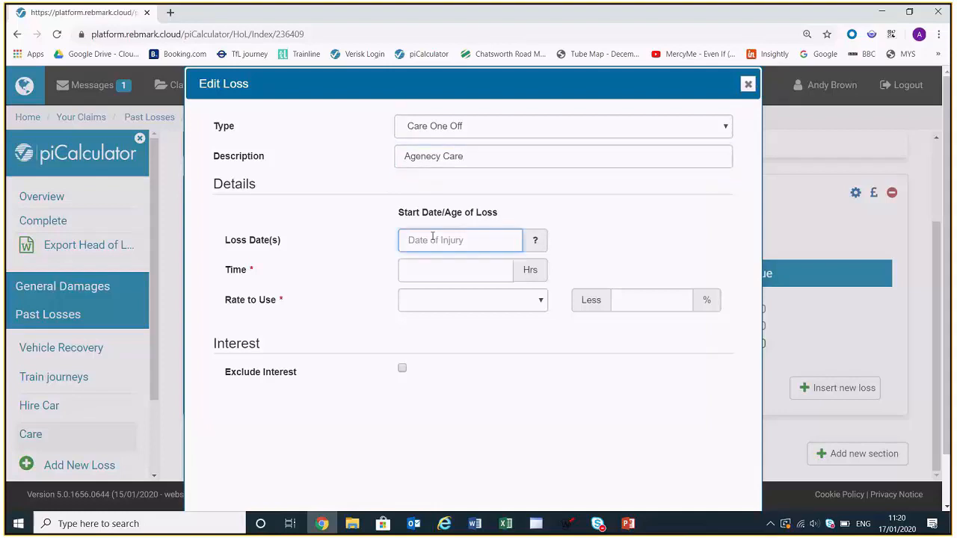
type("01/08/2018")
left_click(412, 263)
type("24")
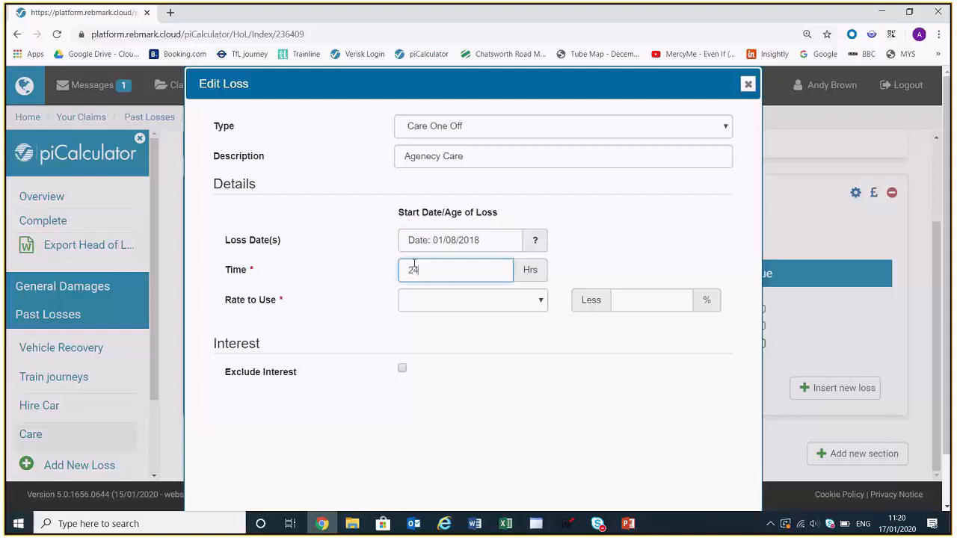
left_click(423, 303)
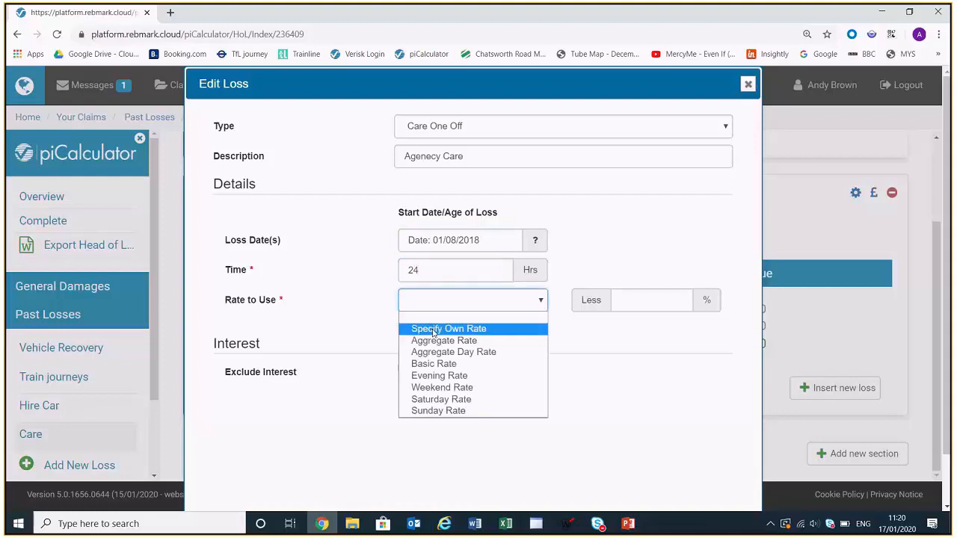
left_click(434, 329)
left_click(475, 329)
type("25")
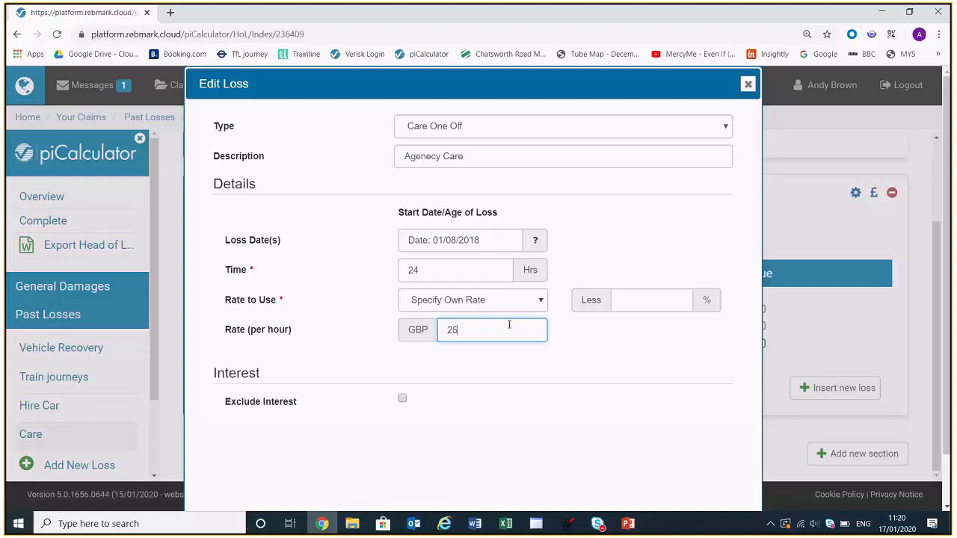
scroll(515, 355, "down", 1)
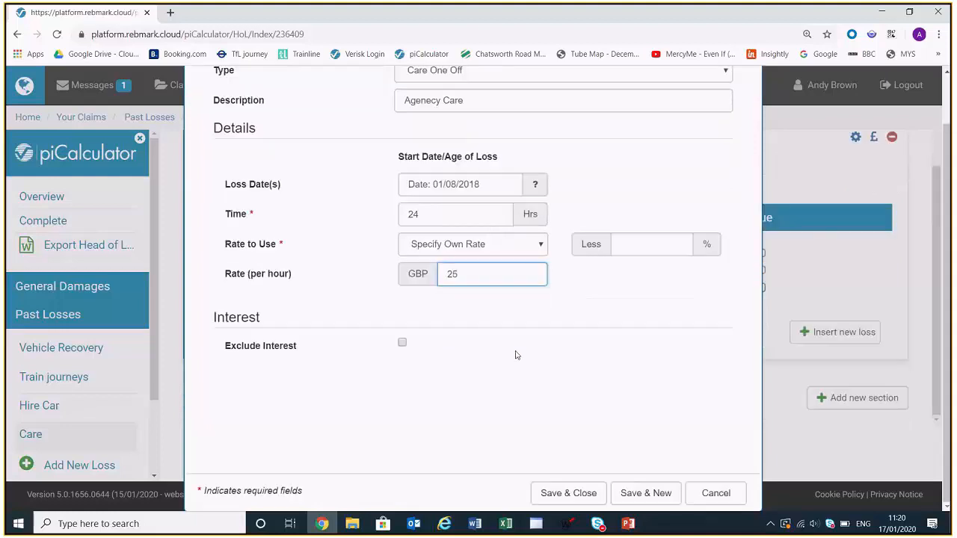
left_click(578, 499)
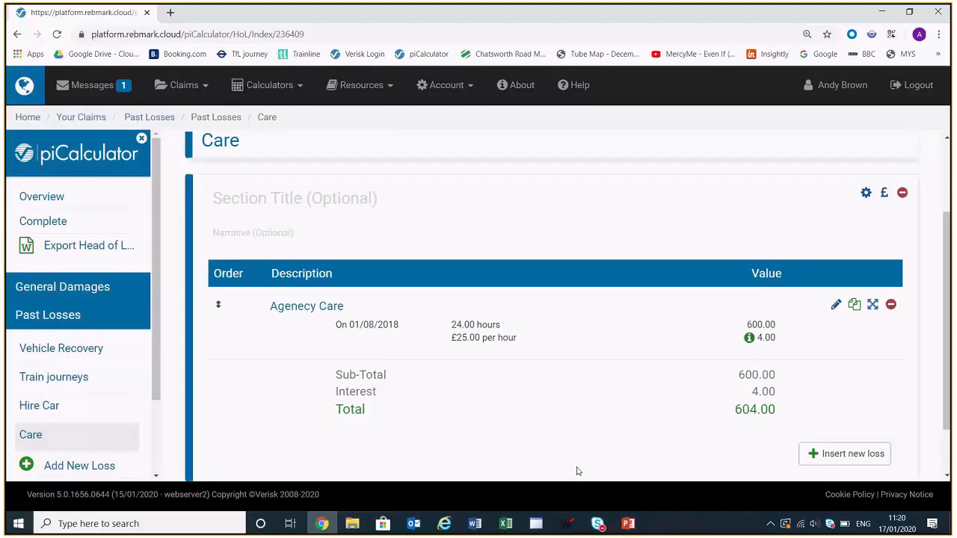
Start a new loss under Care with type Care Continuous and description "Care by family".
mouse_move(751, 339)
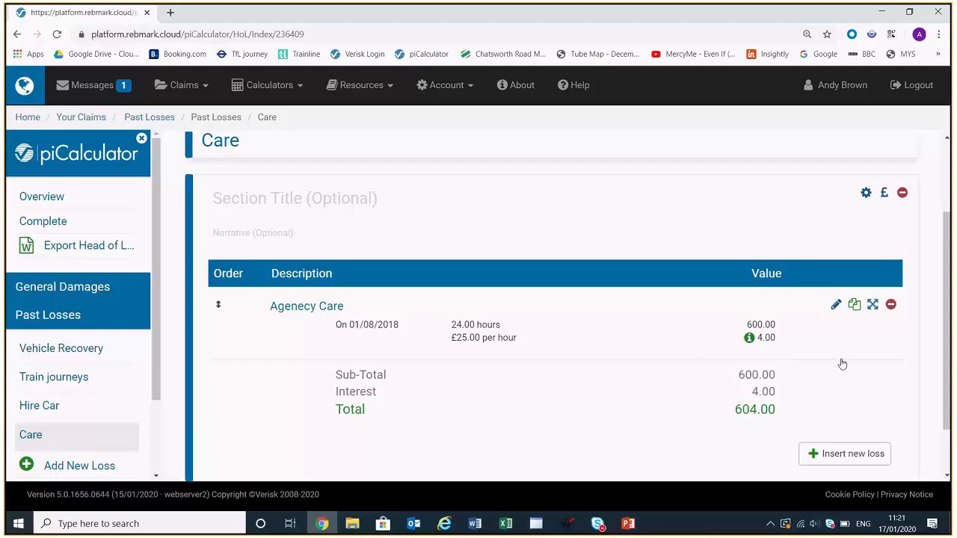
left_click(858, 456)
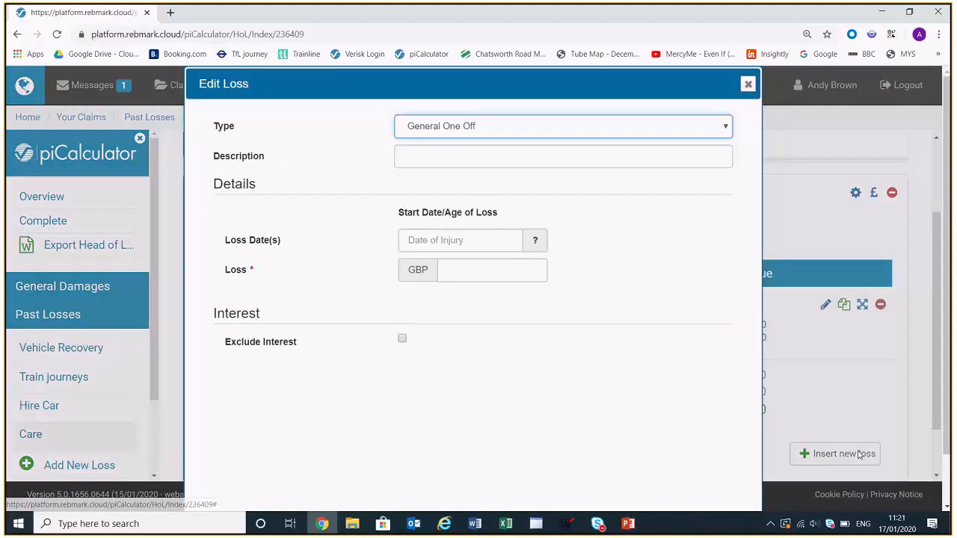
left_click(658, 131)
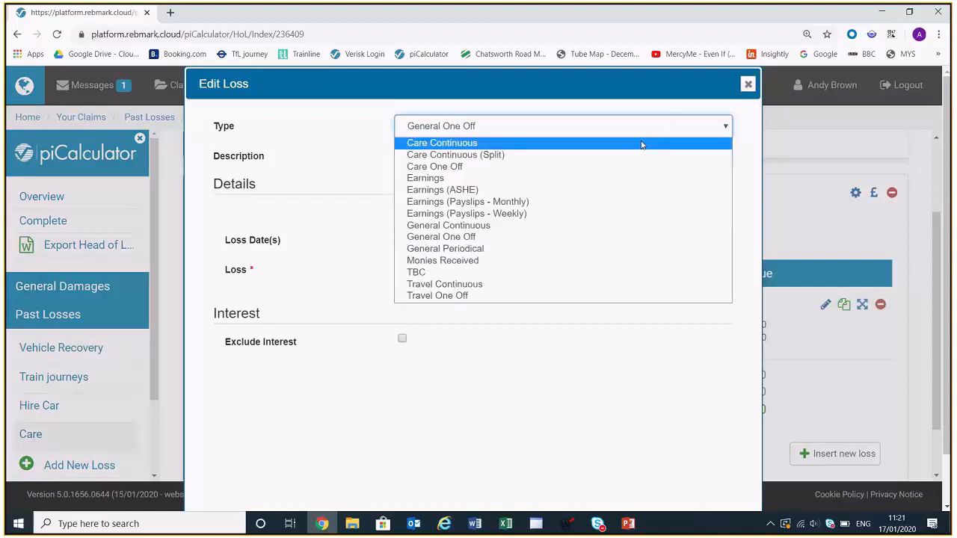
left_click(642, 145)
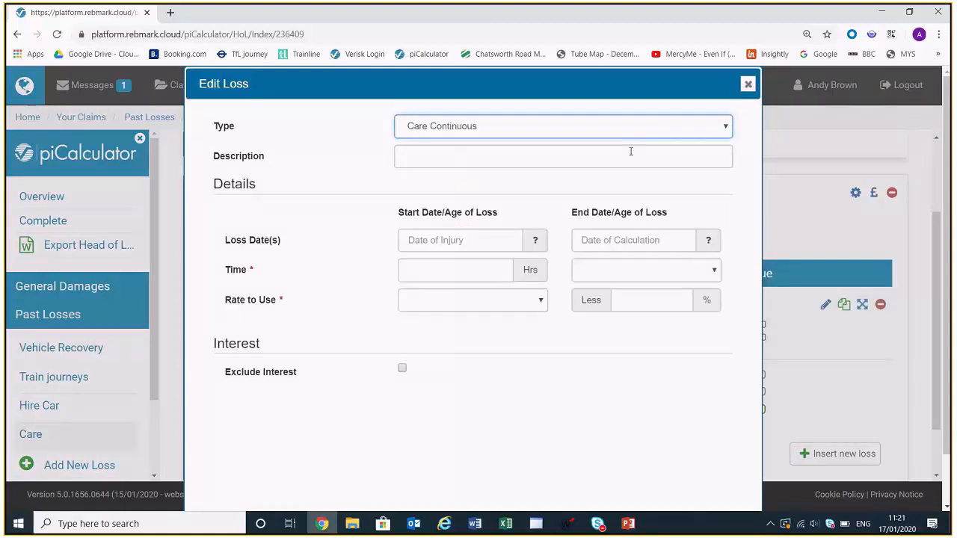
left_click(630, 151)
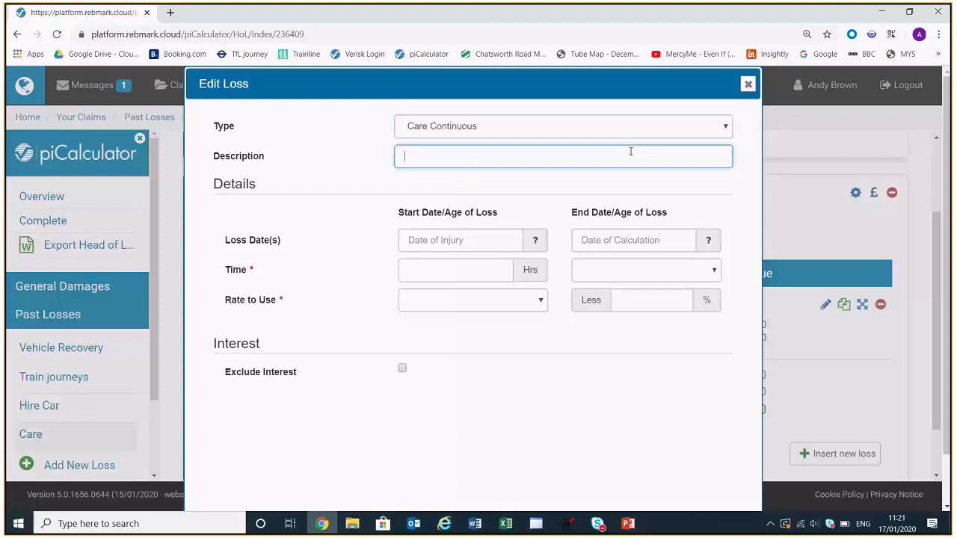
type("Fam")
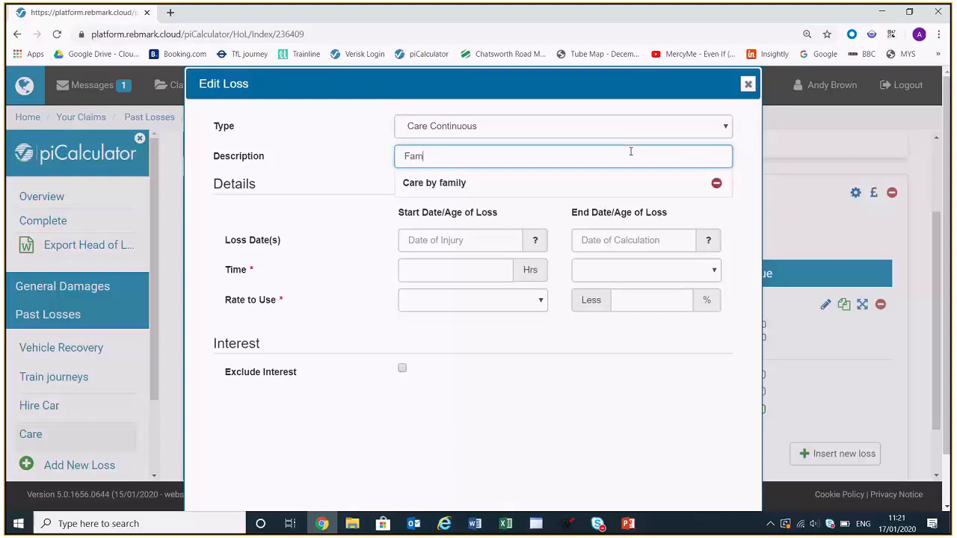
left_click(444, 183)
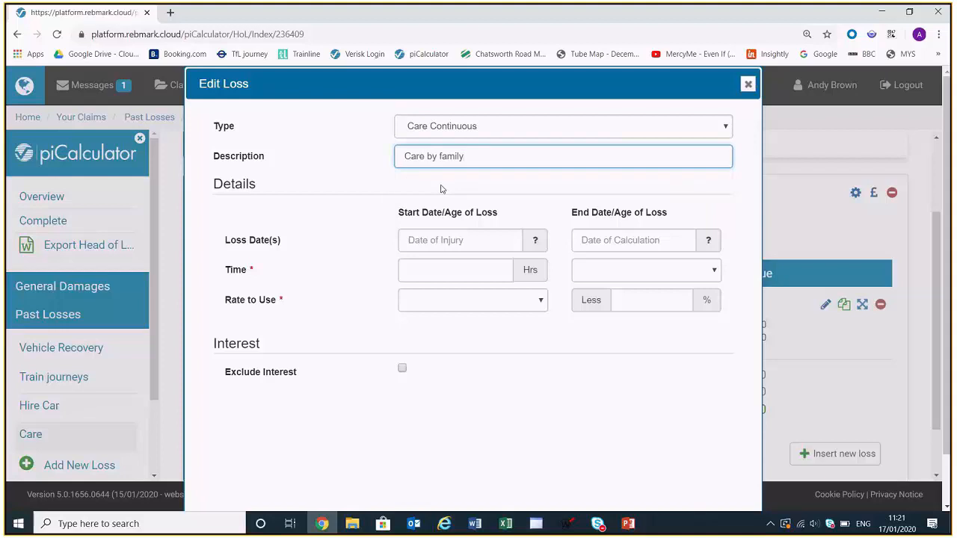
Start the family care loss at +2w from injury and set its time to 12 hours per day.
left_click(444, 229)
type("+2w")
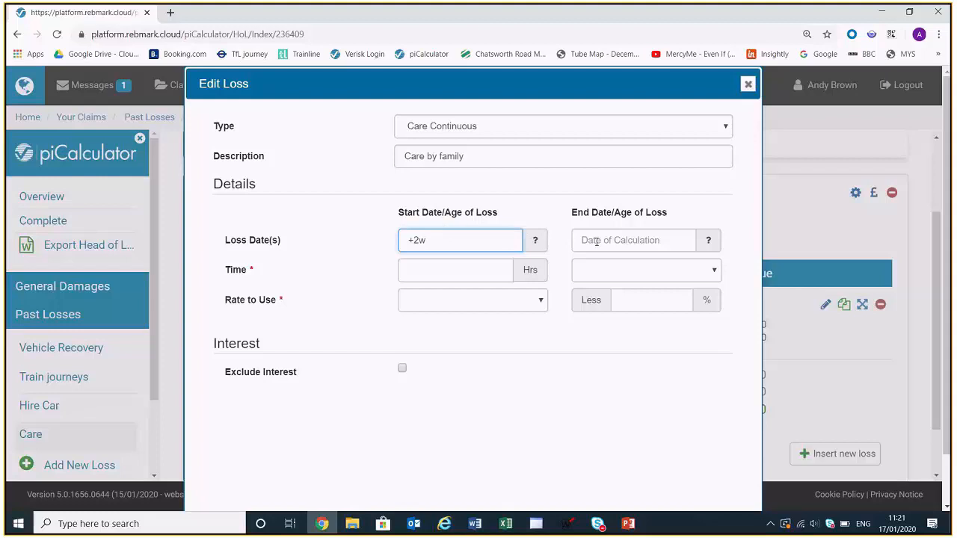
left_click(453, 272)
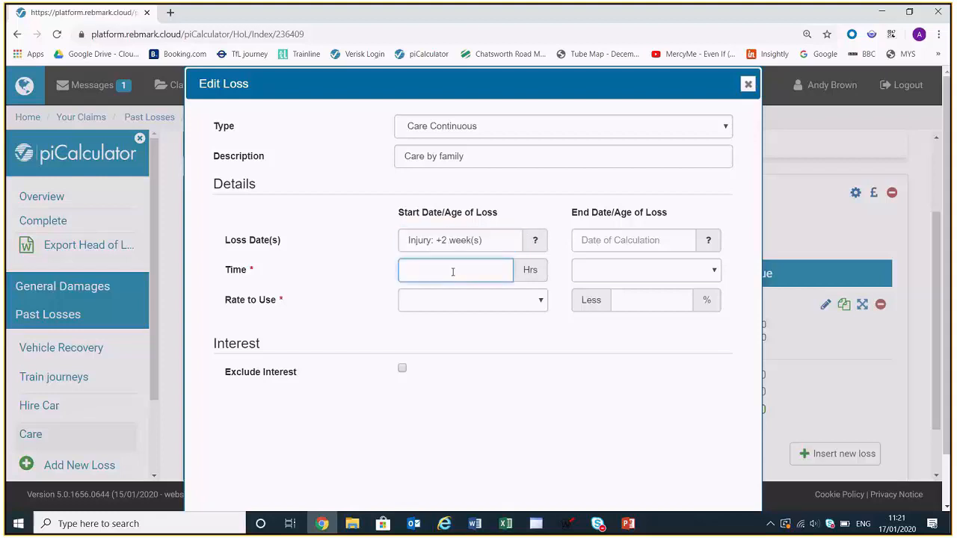
type("12")
left_click(620, 281)
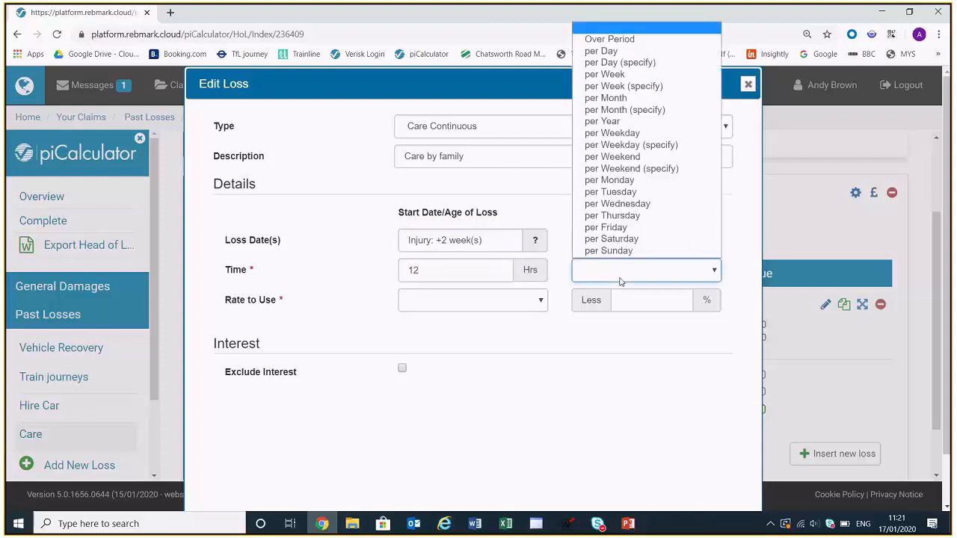
left_click(617, 51)
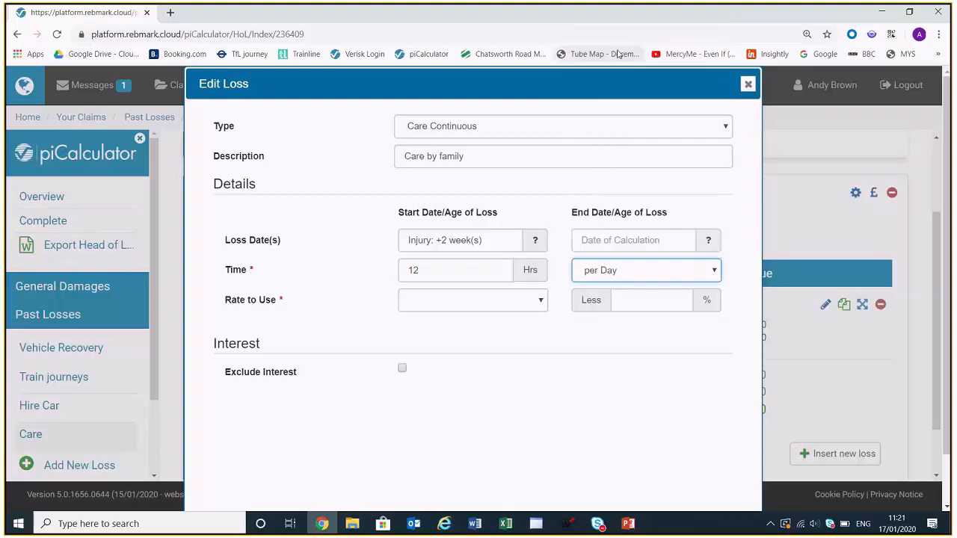
left_click(711, 278)
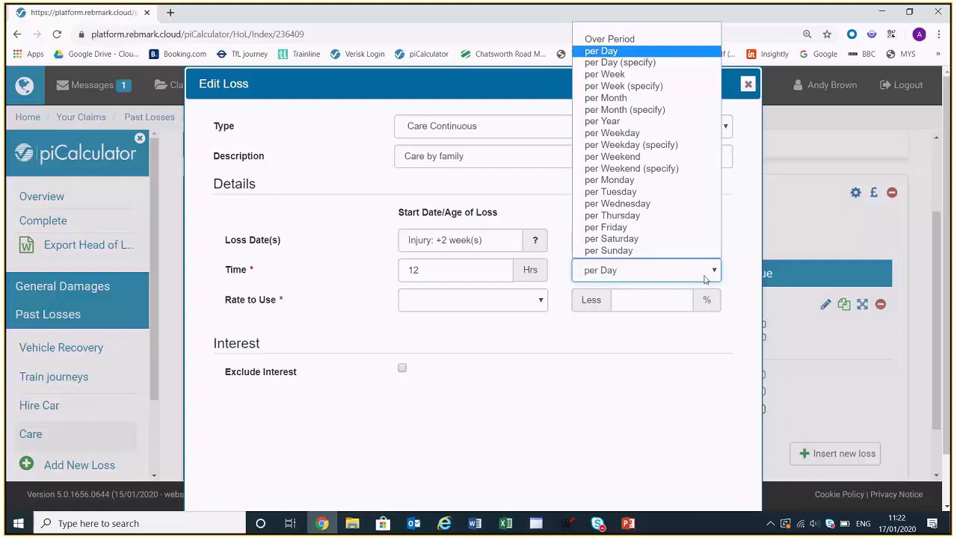
Use the Aggregate Rate less 25% for the family care loss and save it.
left_click(479, 308)
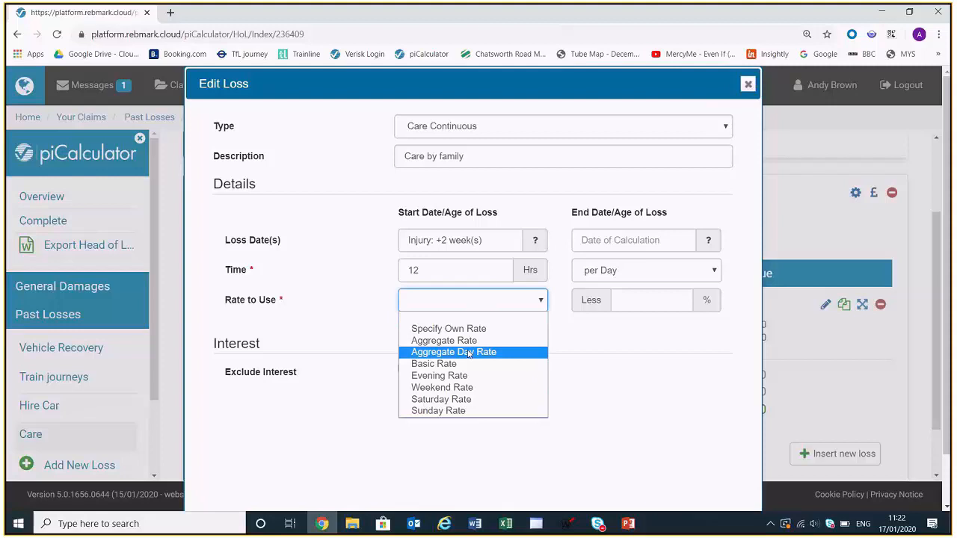
left_click(467, 343)
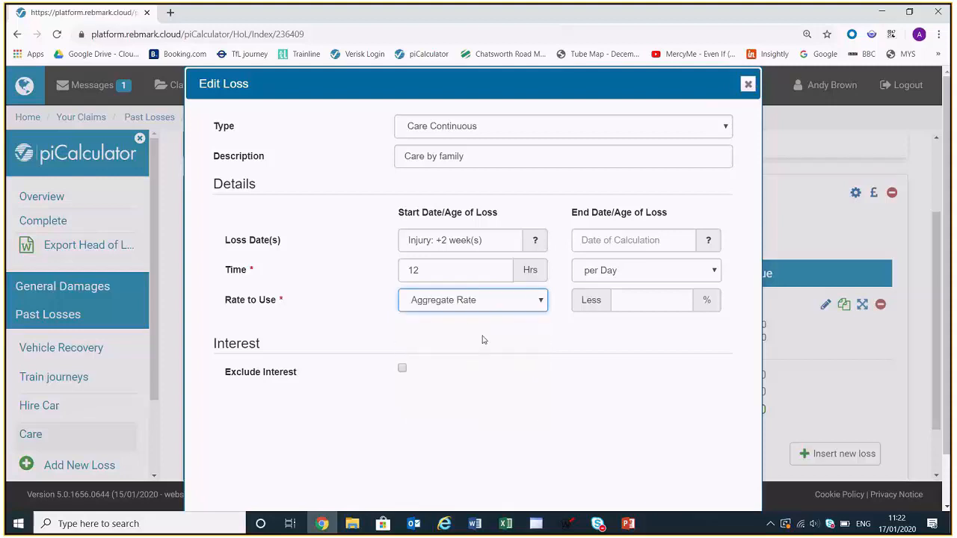
left_click(635, 301)
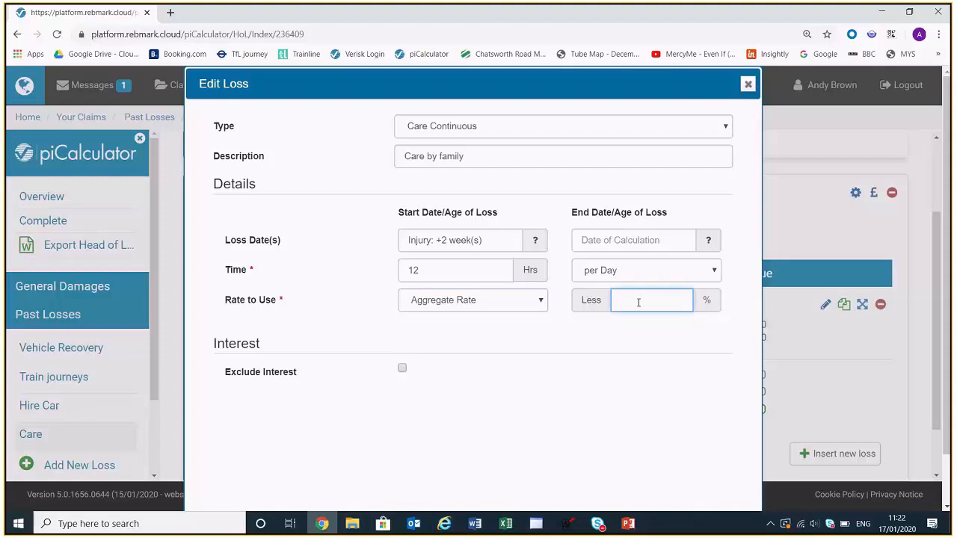
type("25")
left_click(625, 373)
scroll(624, 374, "down", 1)
left_click(563, 494)
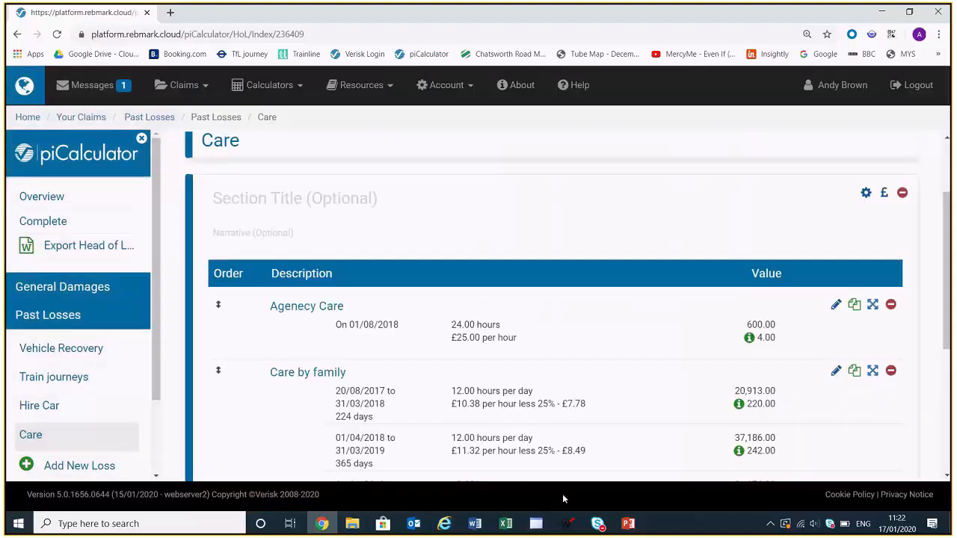
Review the yearly breakdown of the "Care by family" loss, and delete that loss from the Care section.
scroll(506, 389, "down", 1)
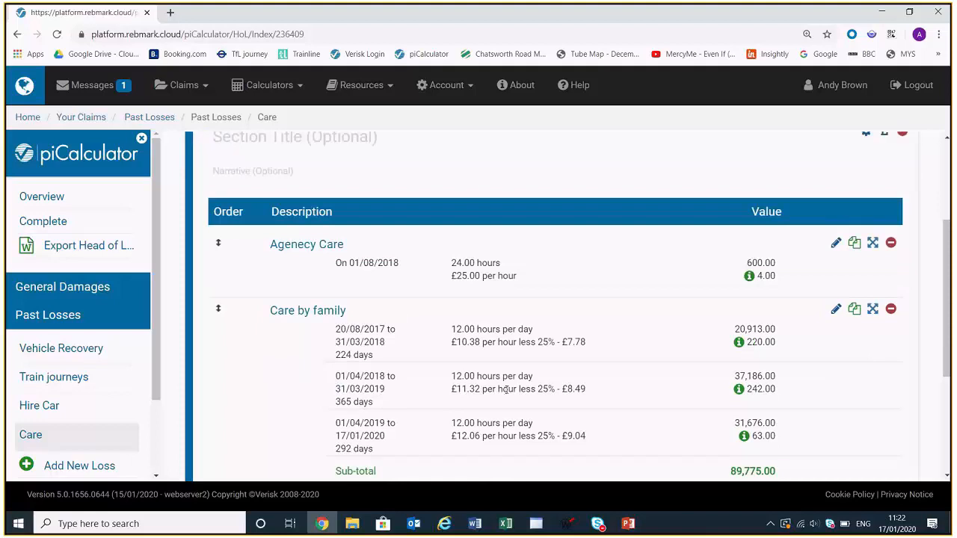
scroll(506, 389, "down", 1)
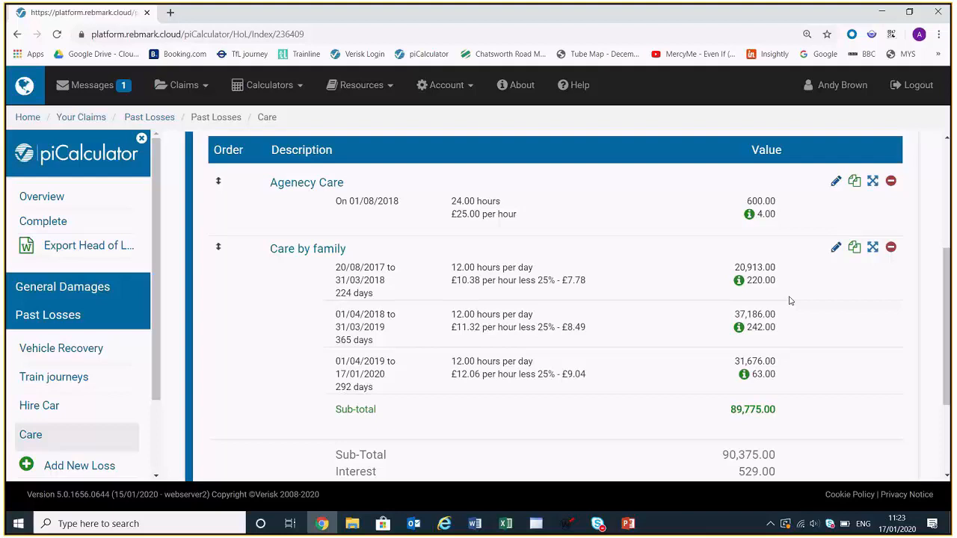
scroll(844, 294, "down", 1)
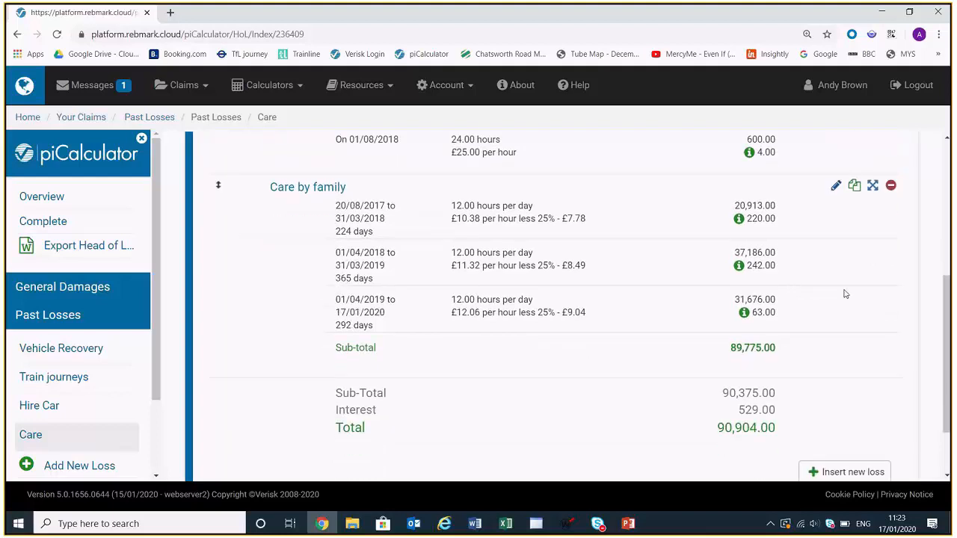
left_click(890, 186)
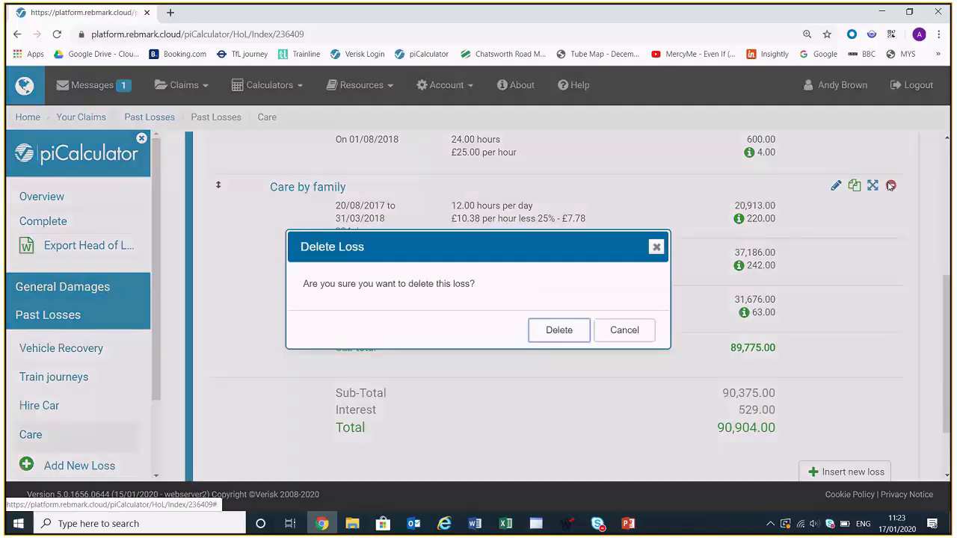
left_click(559, 330)
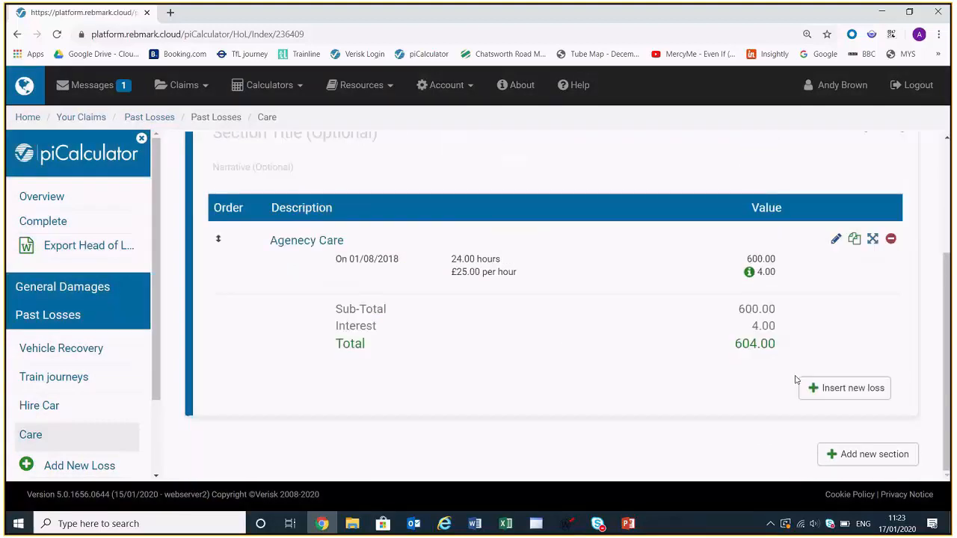
Insert a new Care loss with type Care Continuous (Split) and description "Care by family".
left_click(865, 396)
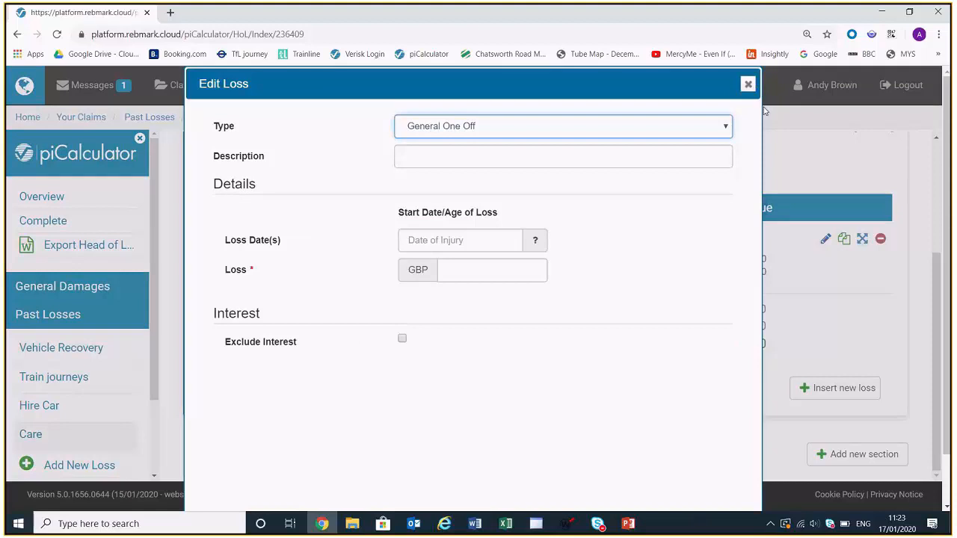
left_click(723, 127)
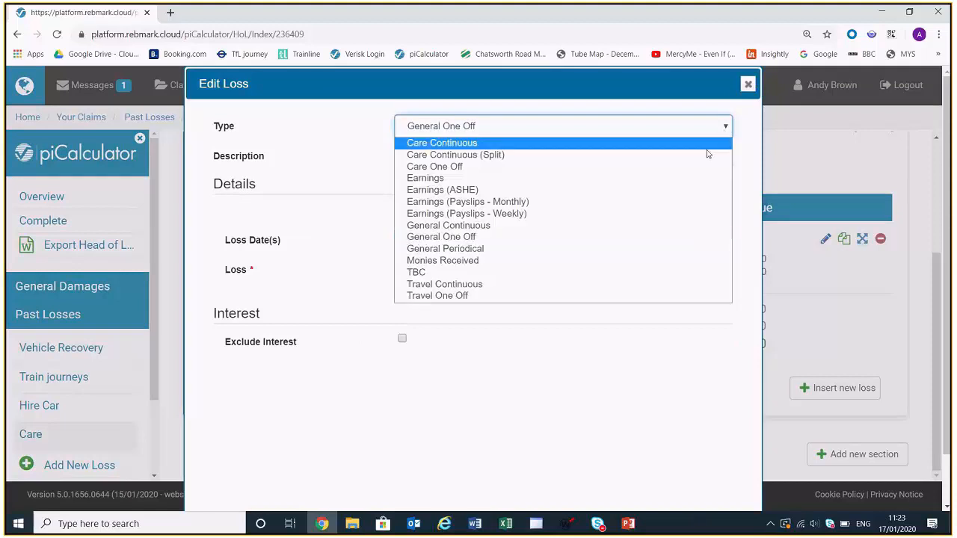
left_click(706, 155)
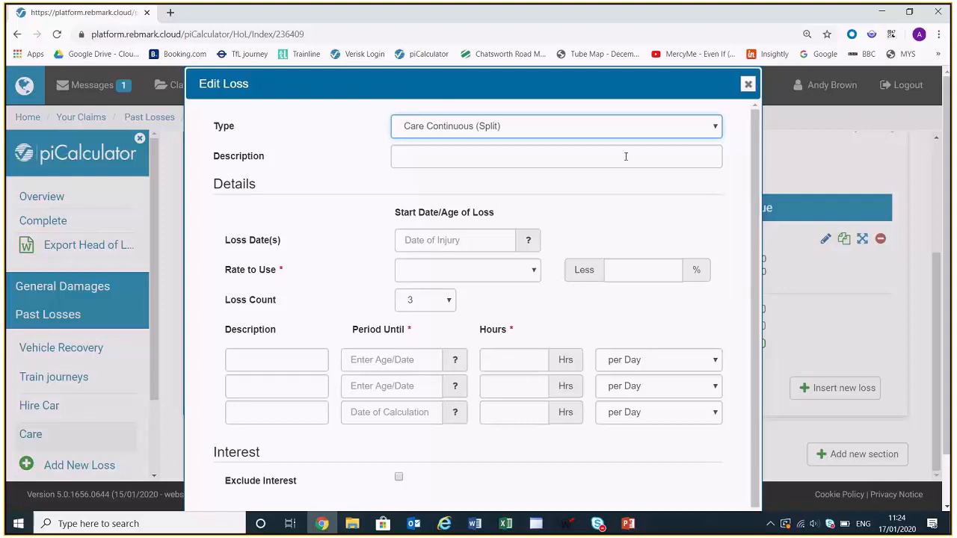
left_click(584, 156)
type("Fa")
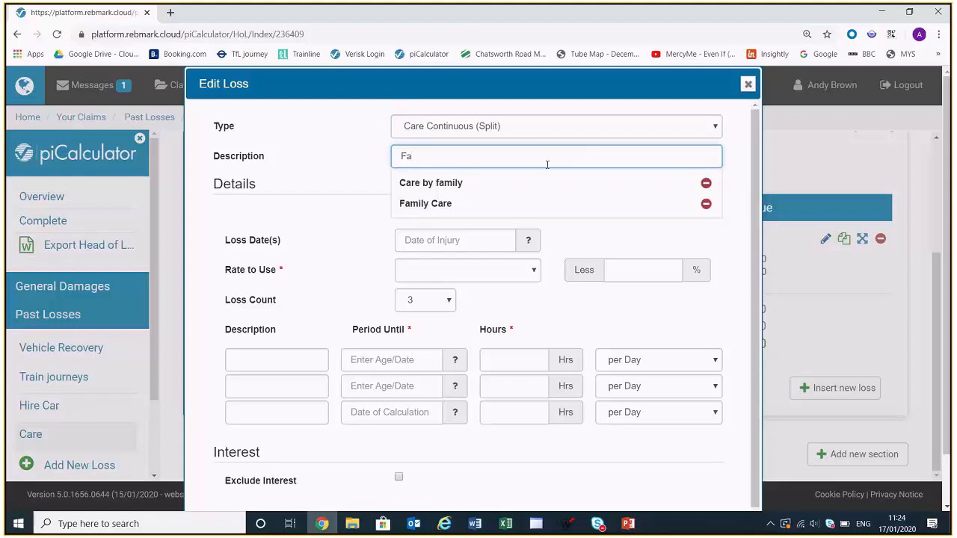
left_click(404, 184)
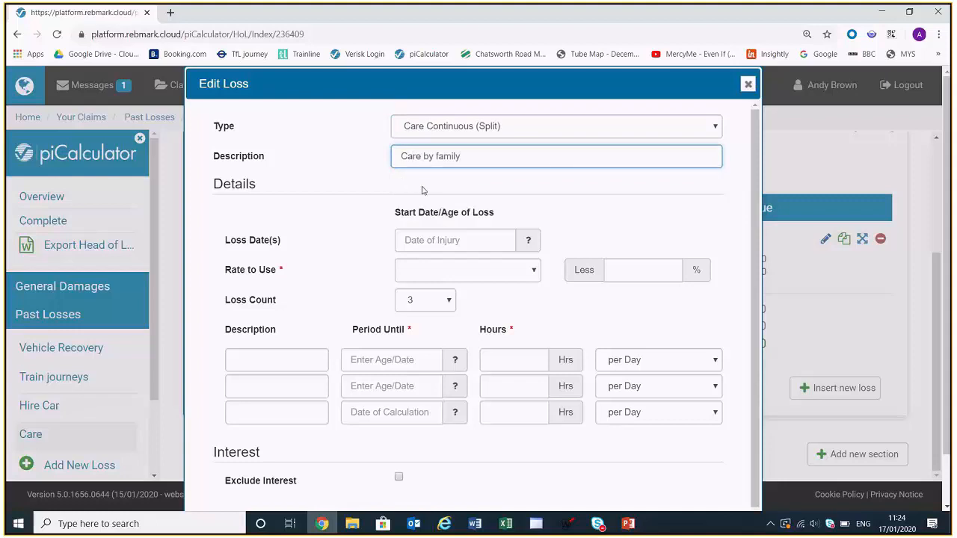
Start the split care loss at +2w from injury, using the Aggregate Rate less 25% and a loss count of 3.
left_click(467, 242)
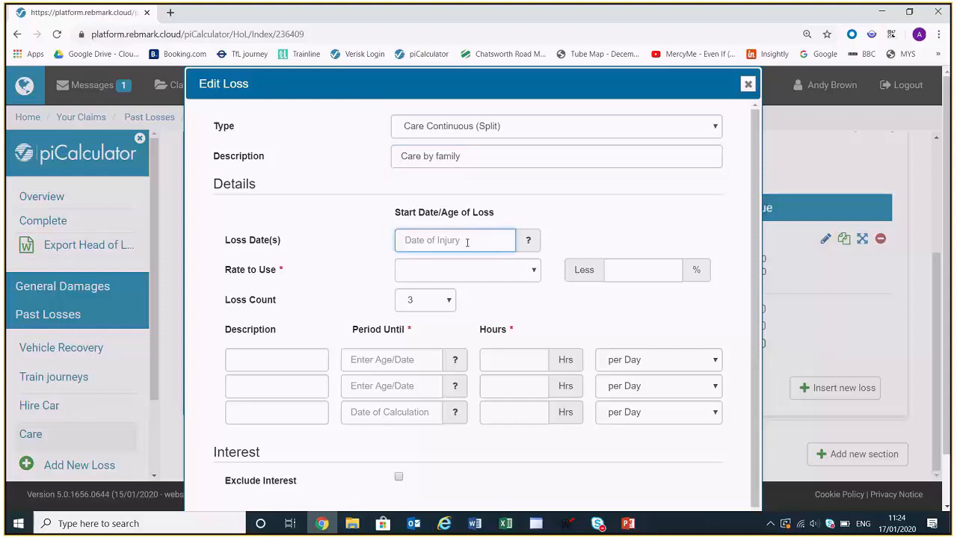
type("+2w")
key("Tab")
left_click(467, 270)
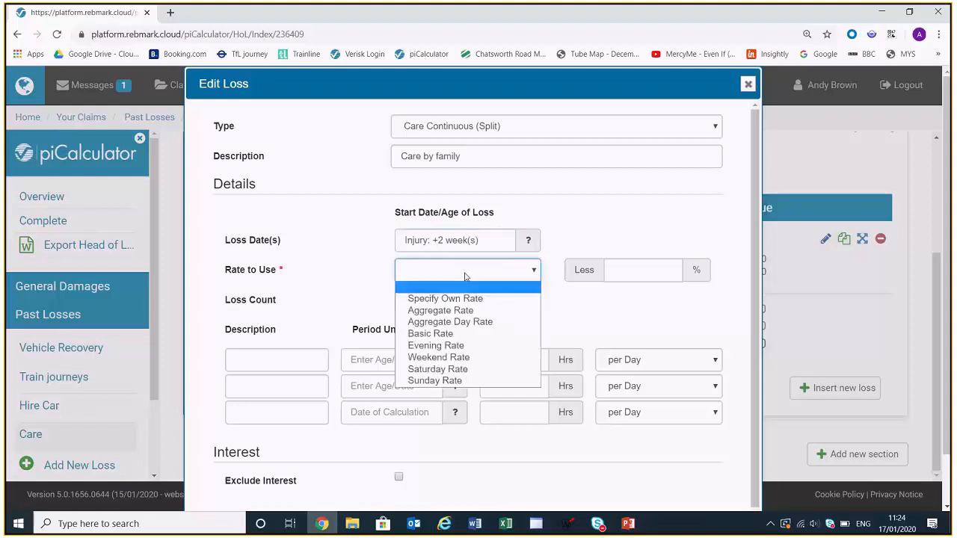
left_click(460, 312)
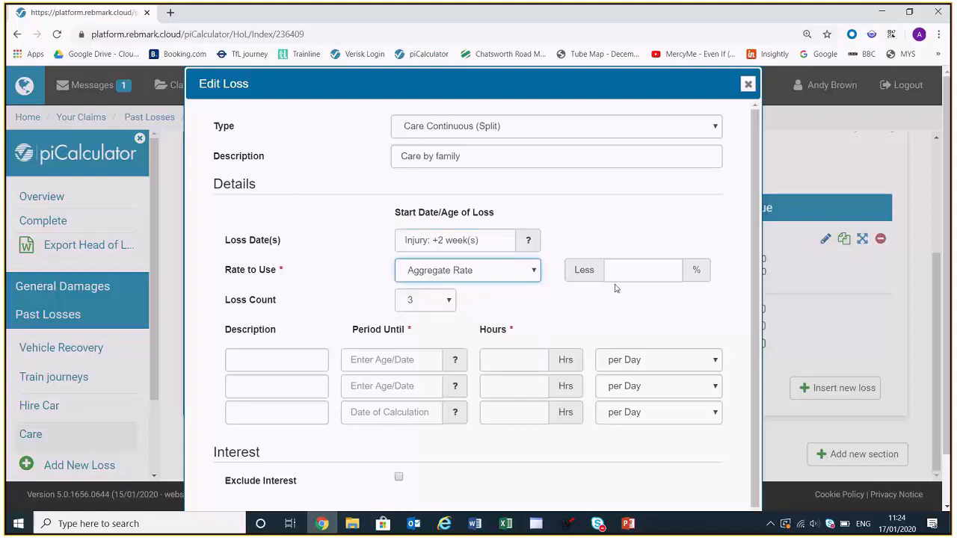
left_click(661, 272)
type("25")
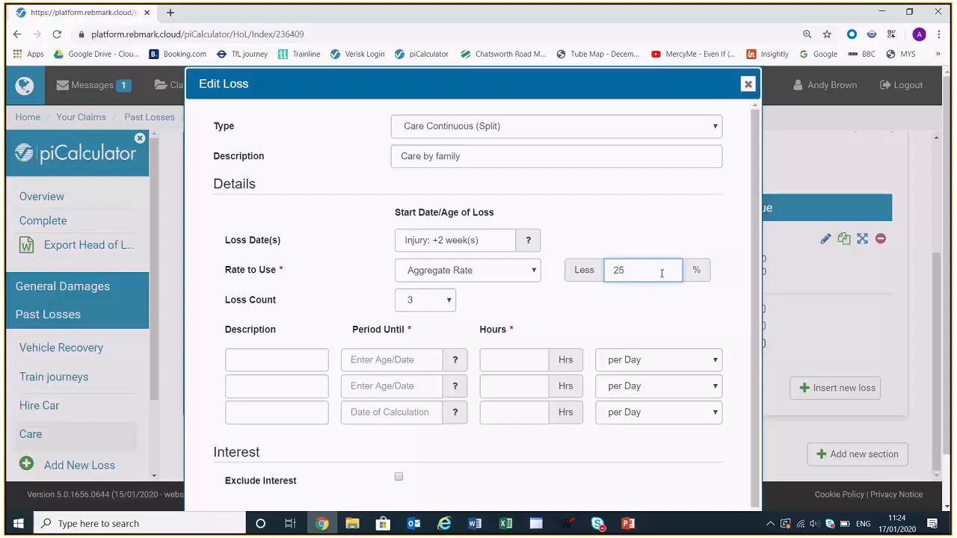
left_click(451, 304)
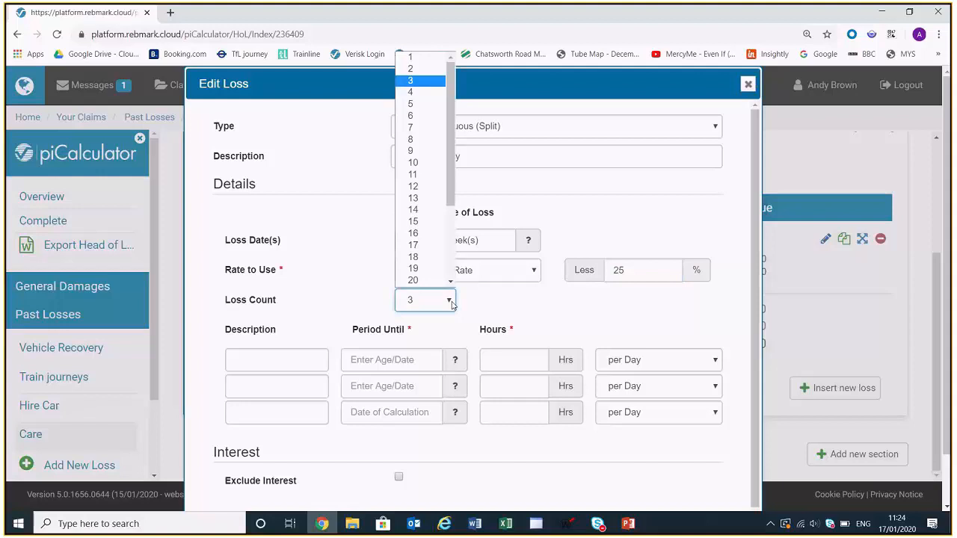
scroll(451, 267, "down", 2)
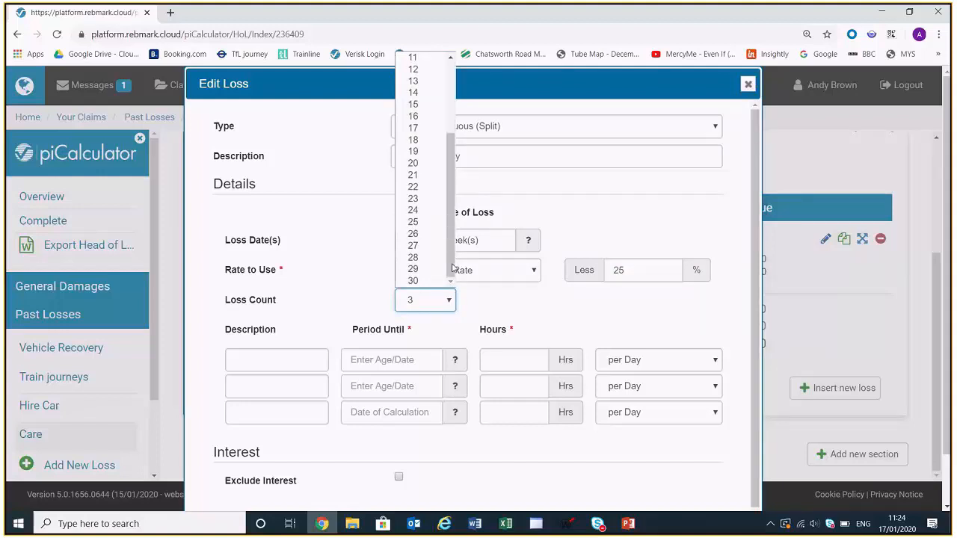
left_click(494, 298)
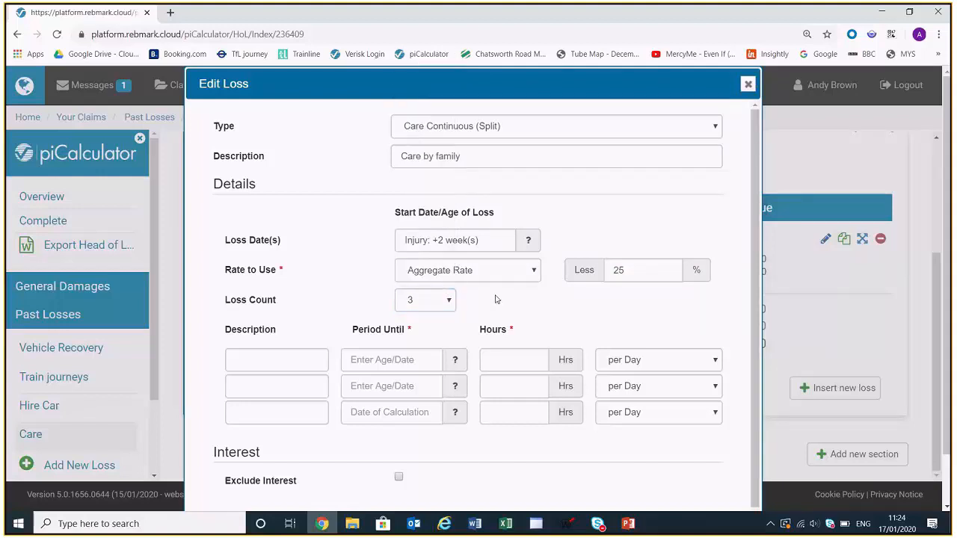
Define the first split period as P1, running until +3 months, with 10 hours of care per day.
left_click(264, 355)
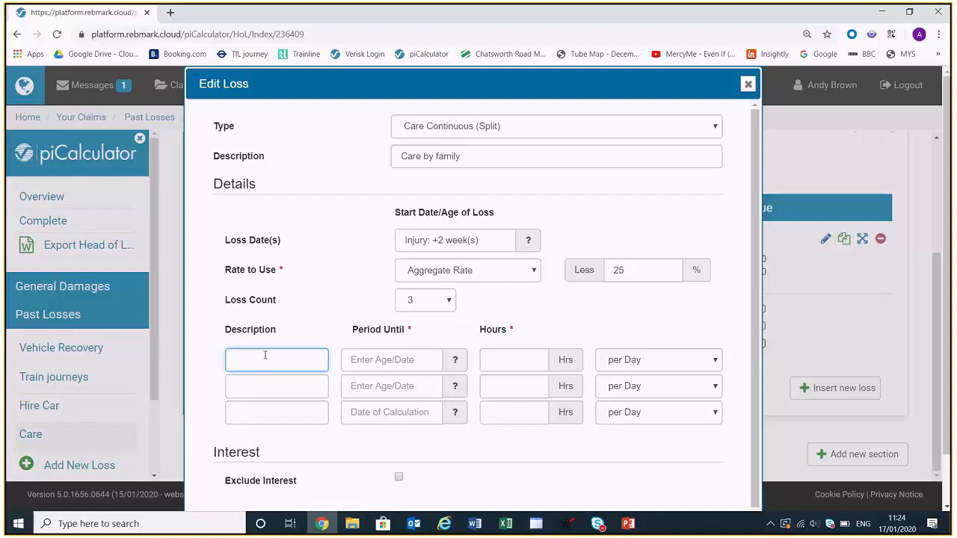
type("P1")
left_click(388, 362)
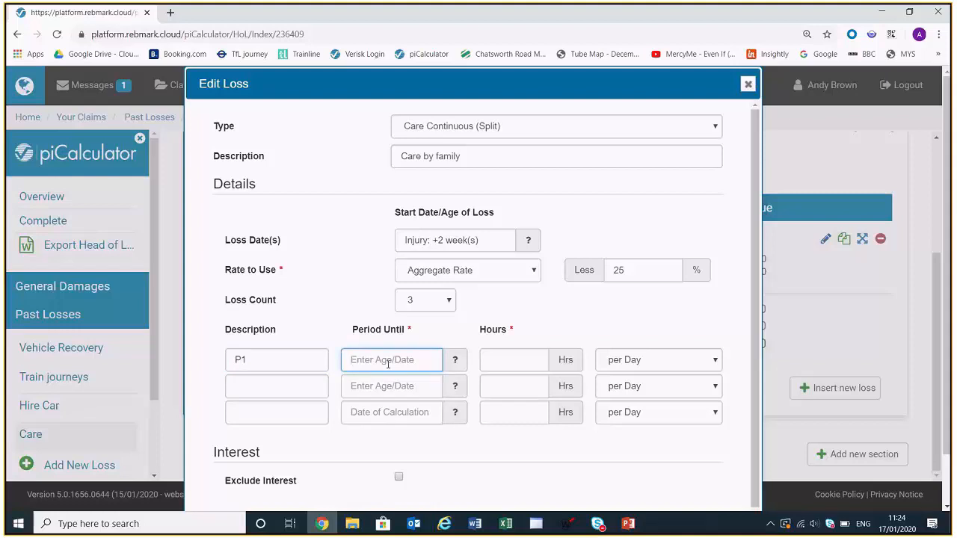
type("+3 m")
left_click(504, 358)
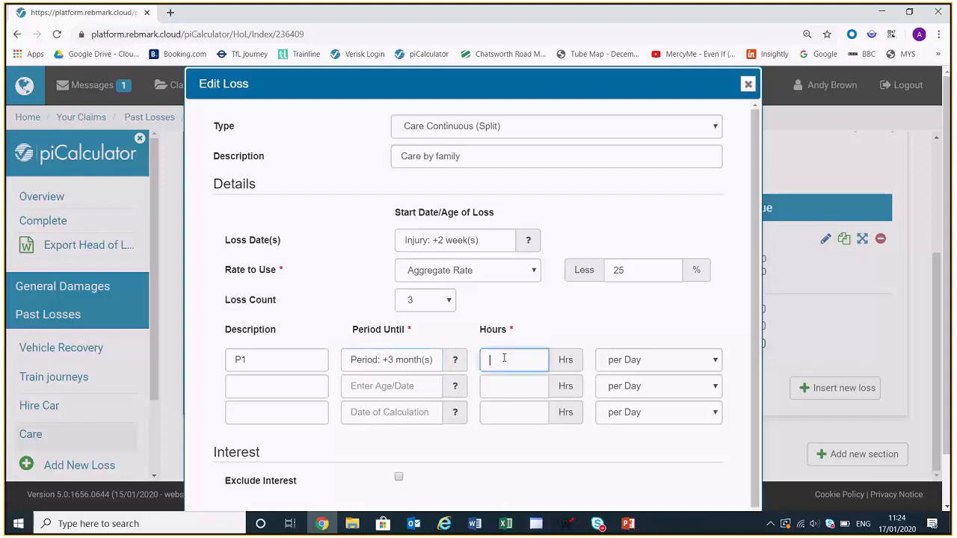
type("10")
left_click(714, 361)
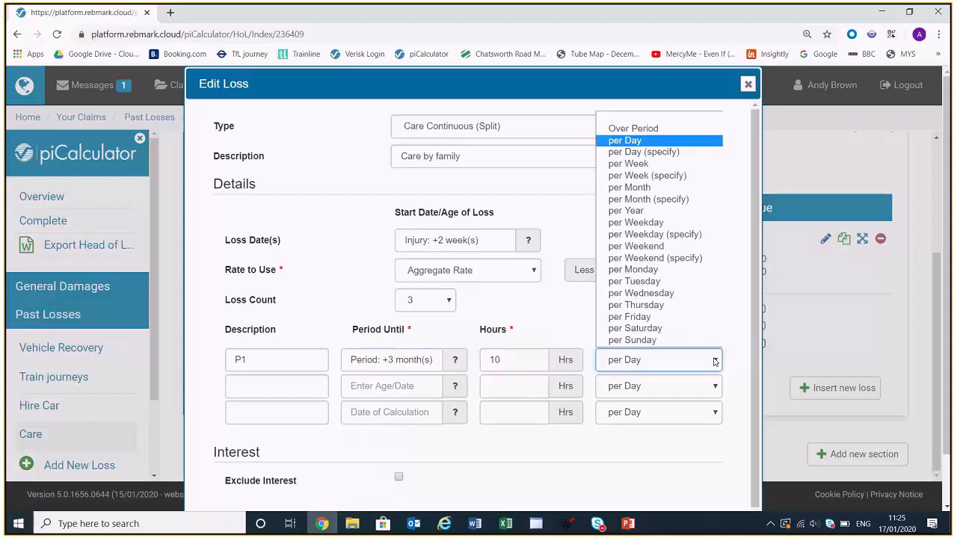
left_click(713, 361)
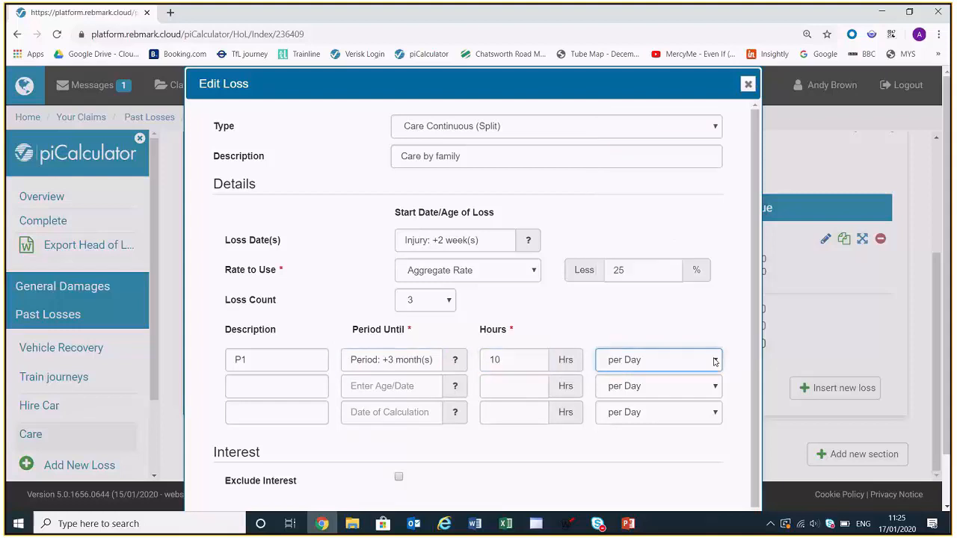
Define the second split period as P2, running until +6 months, with 8 hours of care per day.
left_click(255, 391)
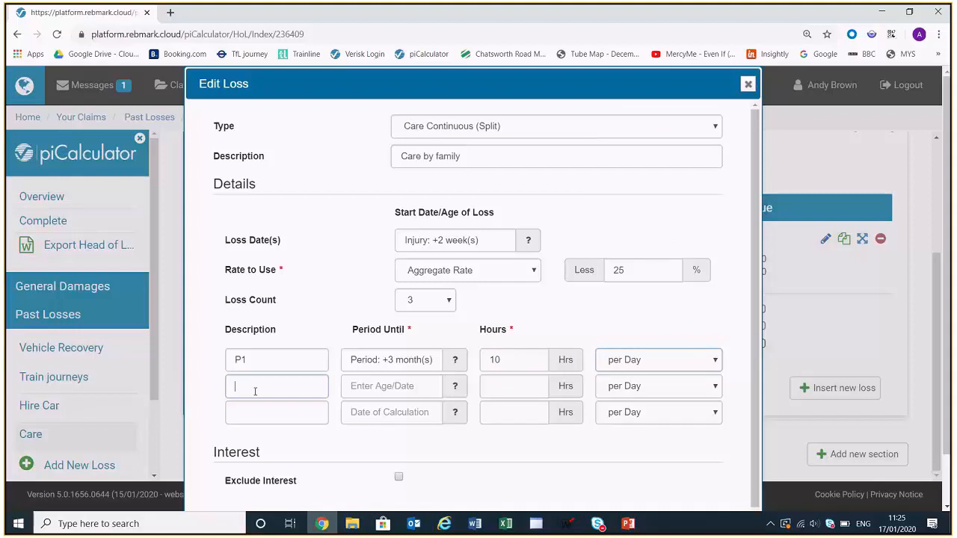
type("P2")
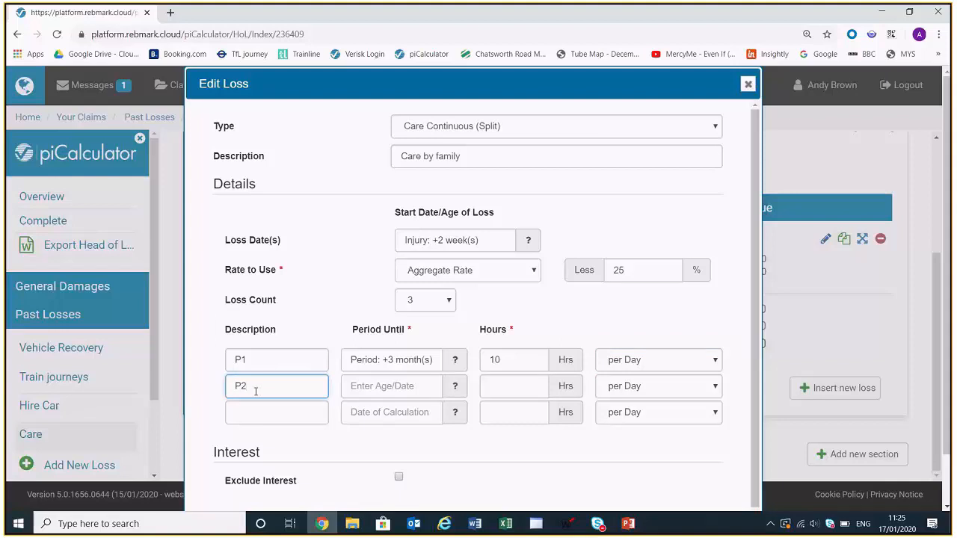
left_click(374, 387)
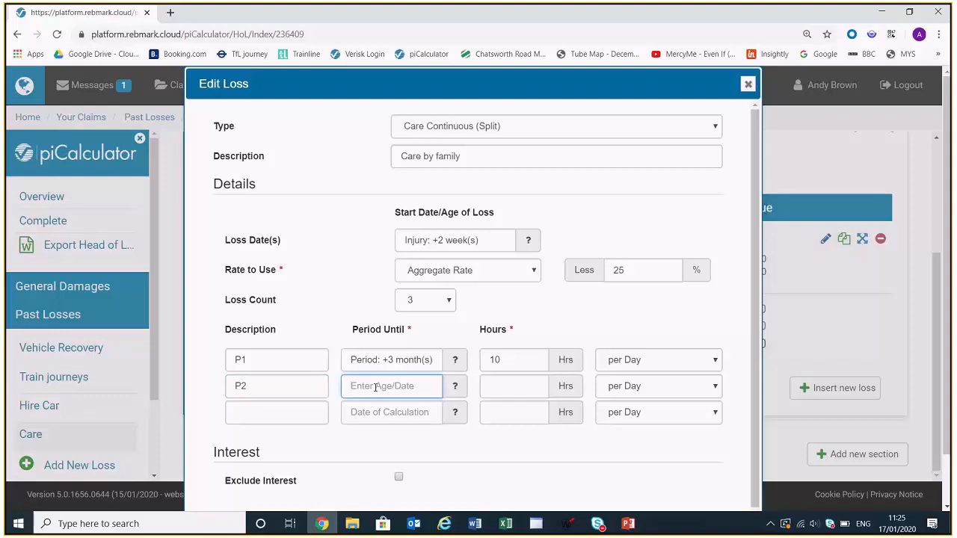
type("+6m")
left_click(511, 382)
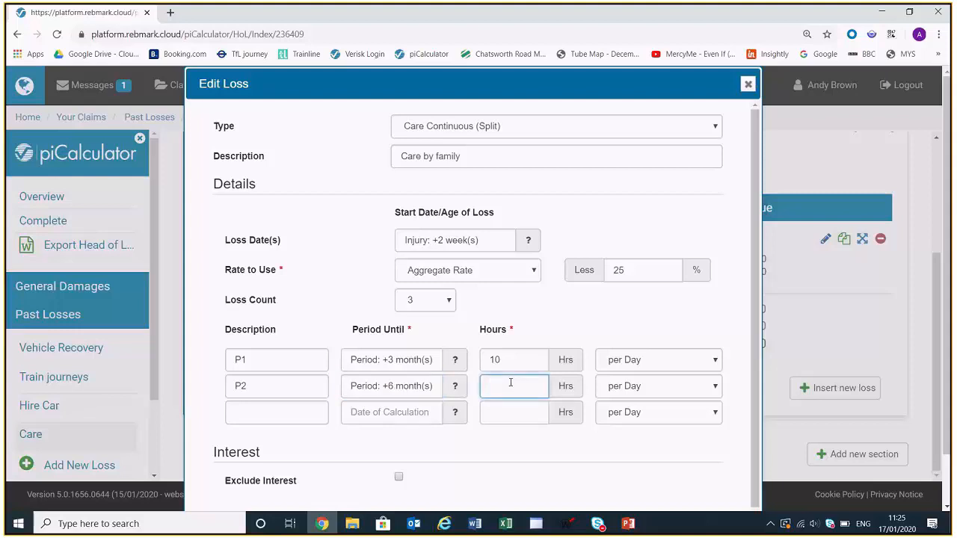
type("8")
Define the third split period as P3 with 6 hours per day, and save and close the loss.
left_click(273, 413)
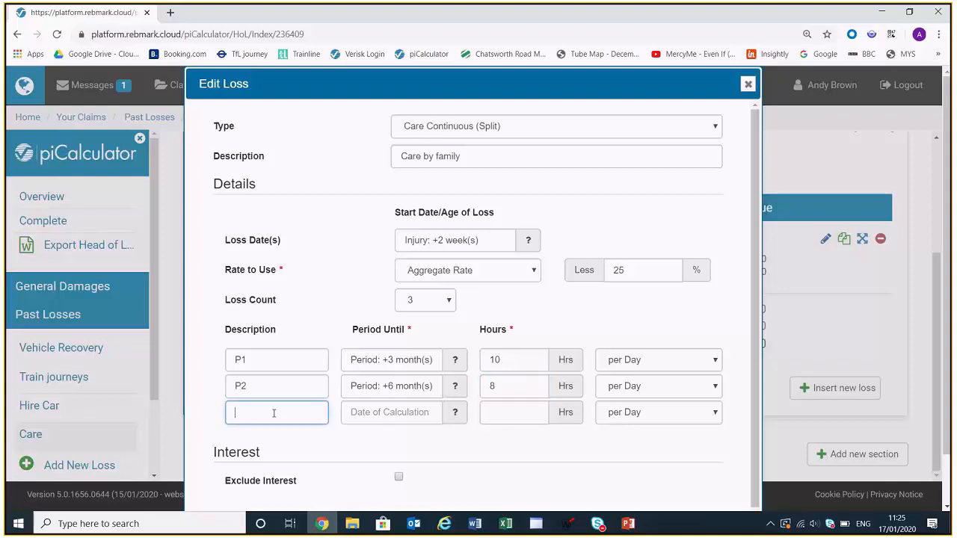
type("P3")
left_click(500, 416)
type("6")
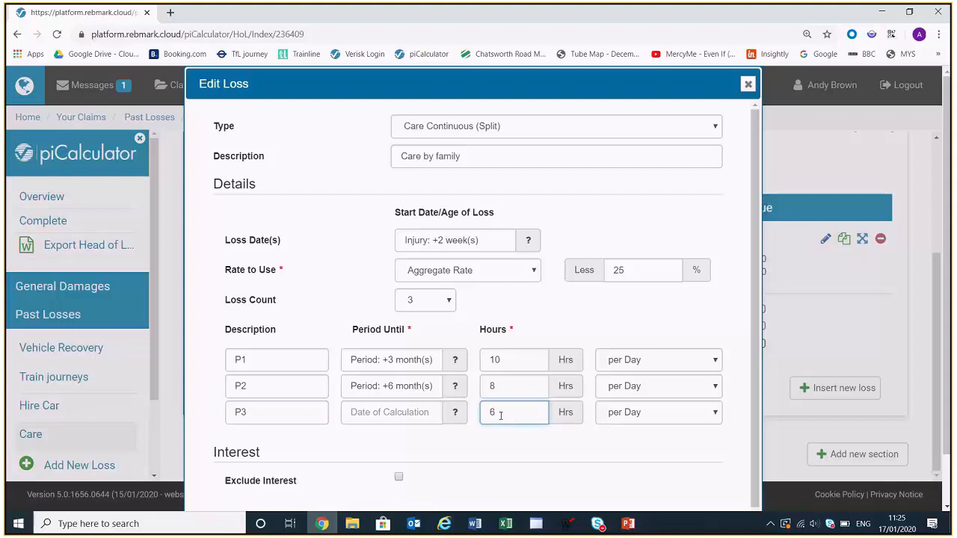
scroll(581, 412, "down", 1)
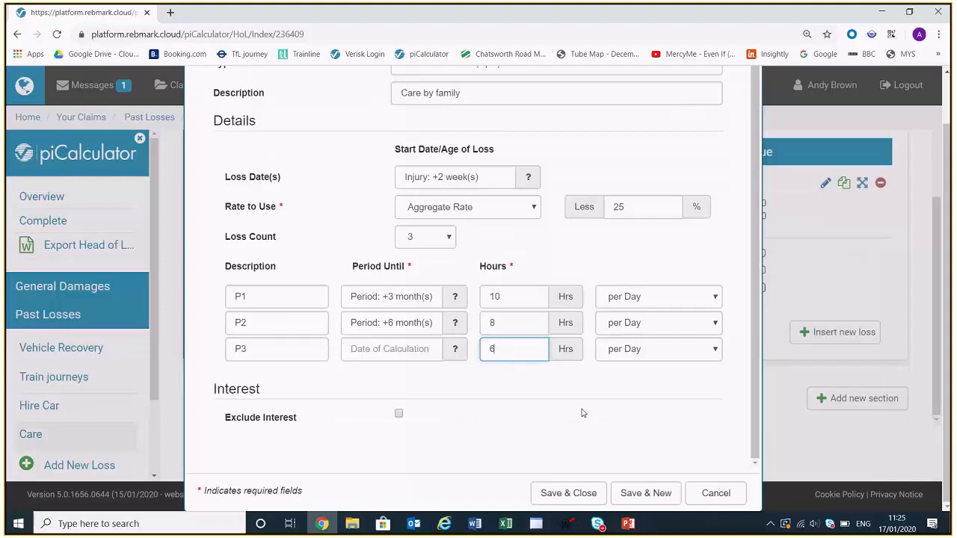
left_click(570, 492)
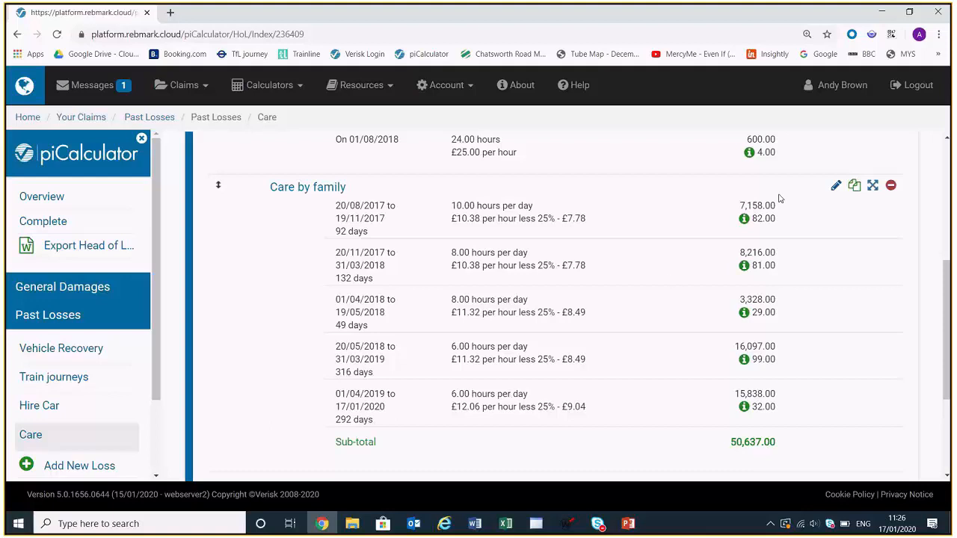
Edit the "Care by family" loss so that P2 runs until +8m, and preview the change as a proposed loss.
left_click(836, 186)
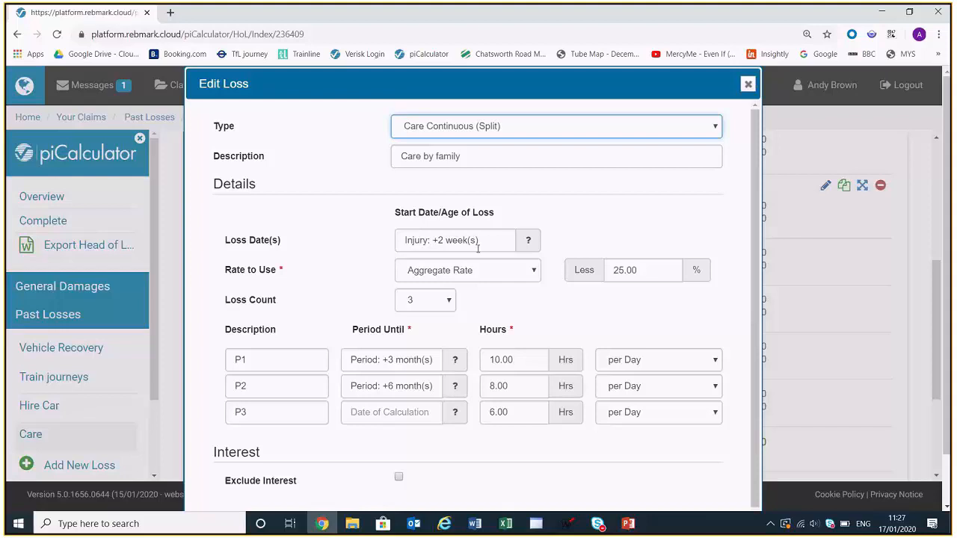
left_click(387, 387)
key("BackSpace")
key("BackSpace")
type("8m")
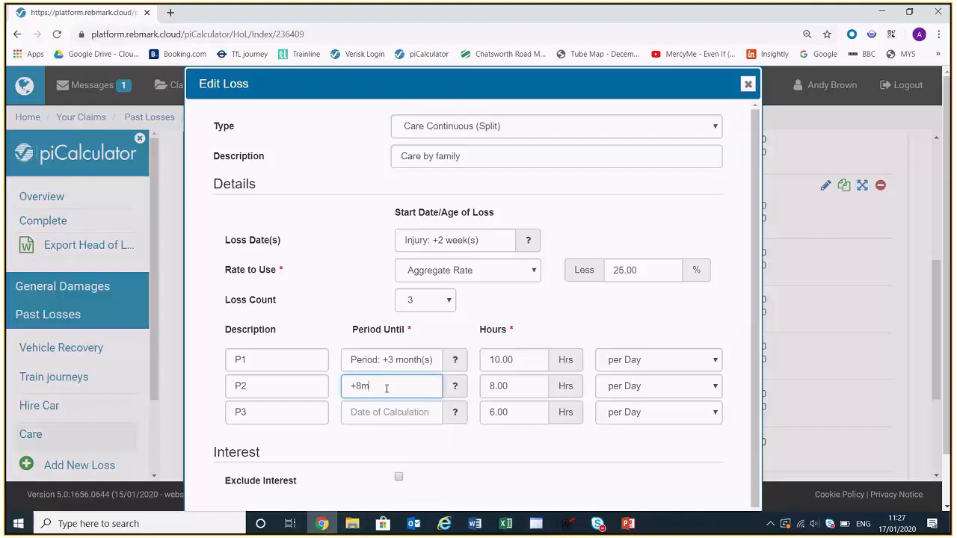
scroll(389, 385, "down", 2)
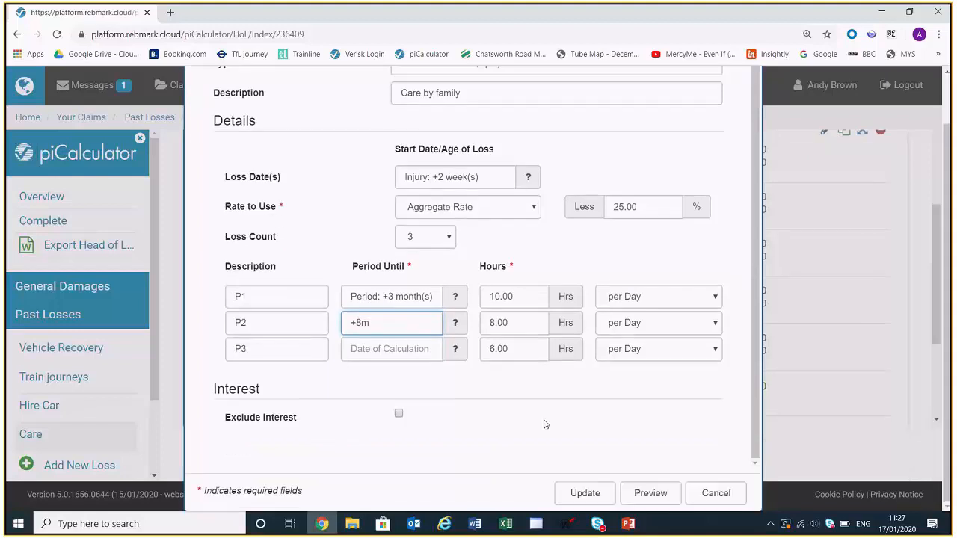
left_click(650, 497)
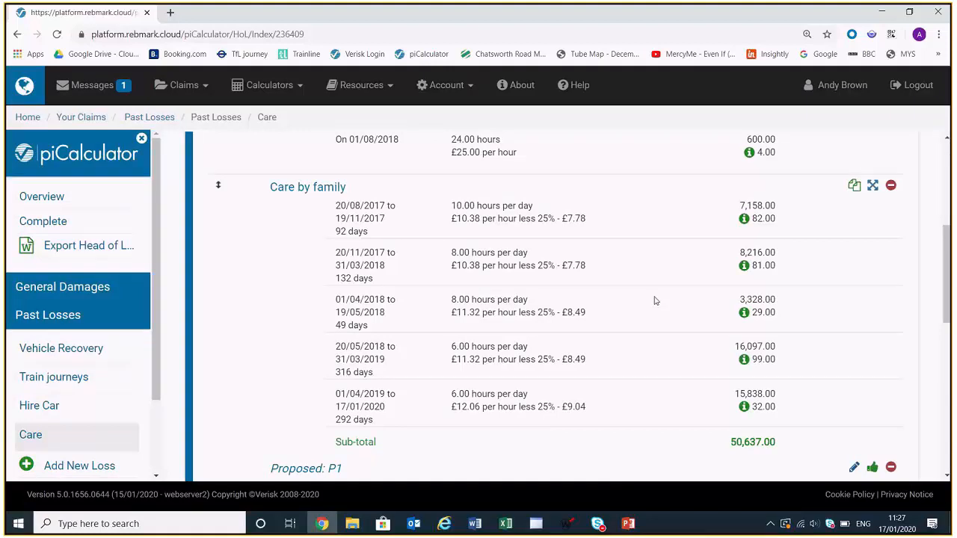
Review the proposed care breakdown and convert it to the current loss.
scroll(653, 300, "down", 3)
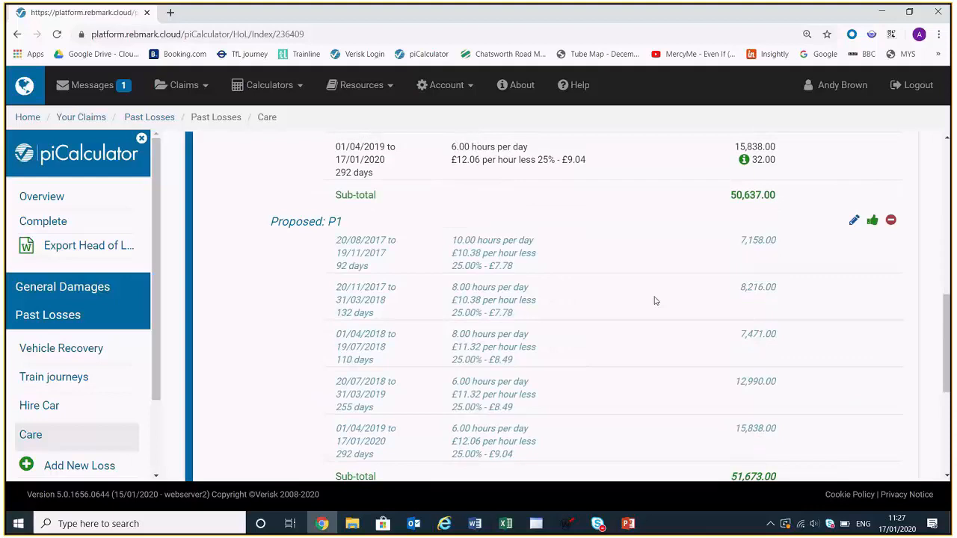
scroll(654, 301, "down", 1)
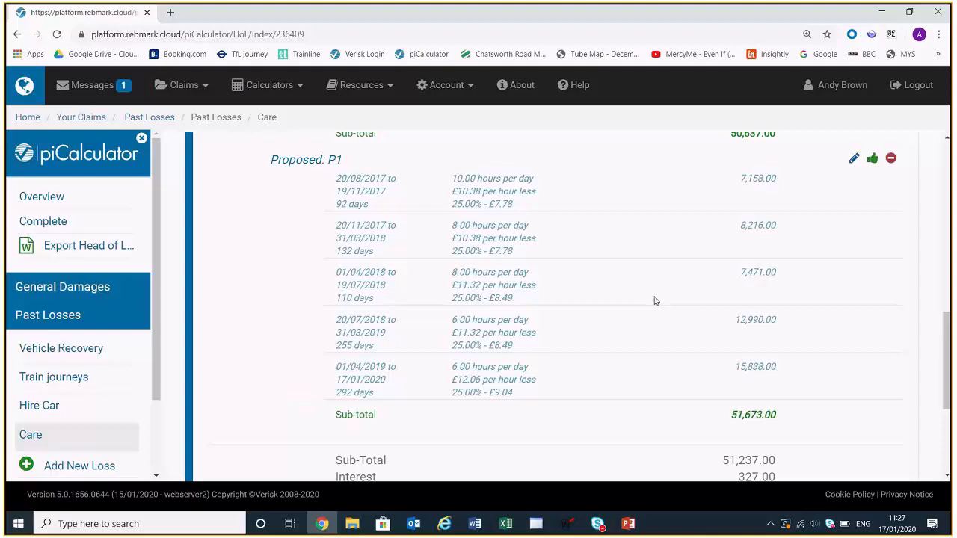
left_click(872, 159)
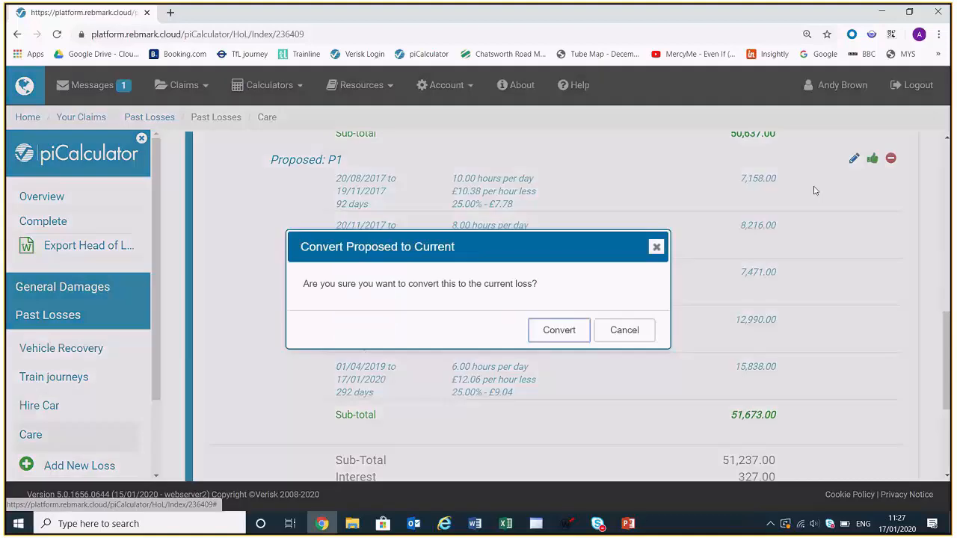
left_click(559, 331)
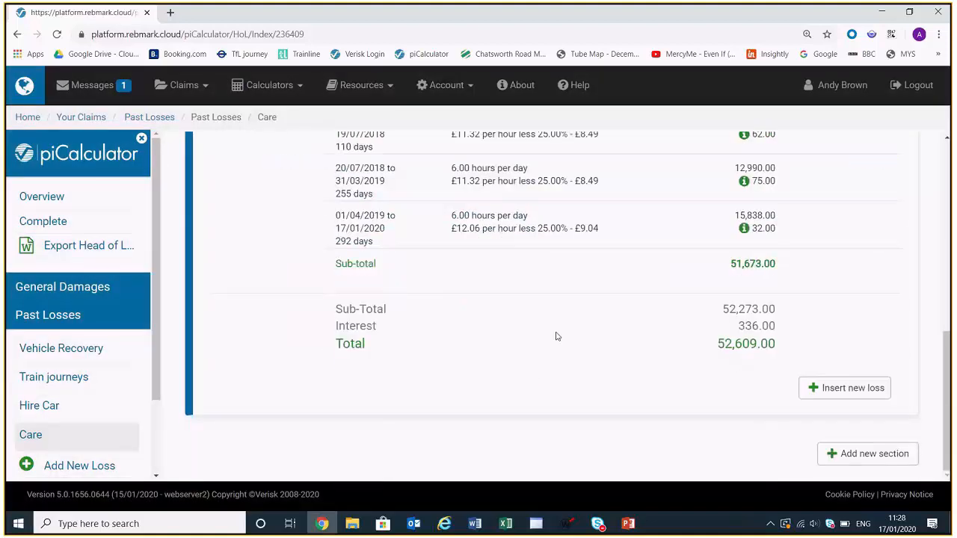
scroll(556, 337, "up", 2)
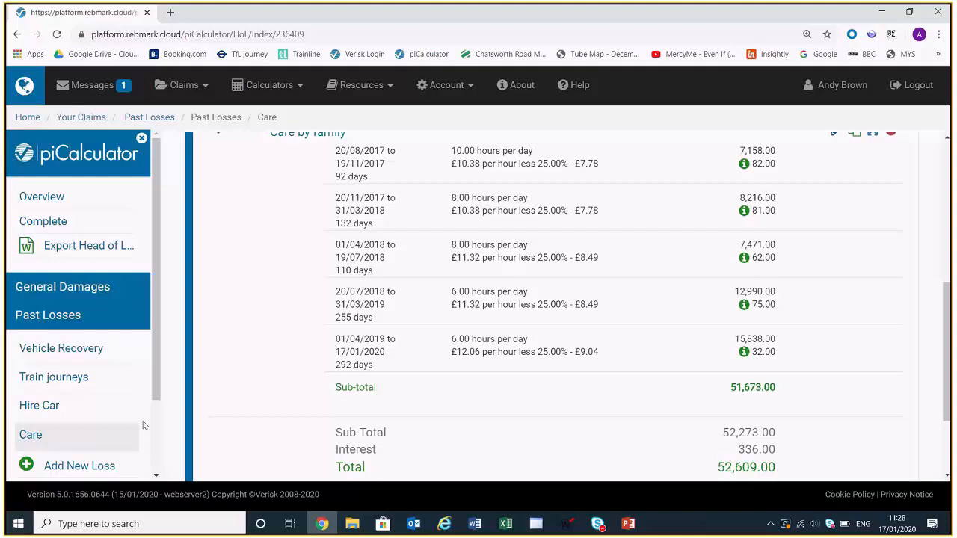
Add a new past loss head with the description "Earnings".
left_click(74, 469)
type("Earnings")
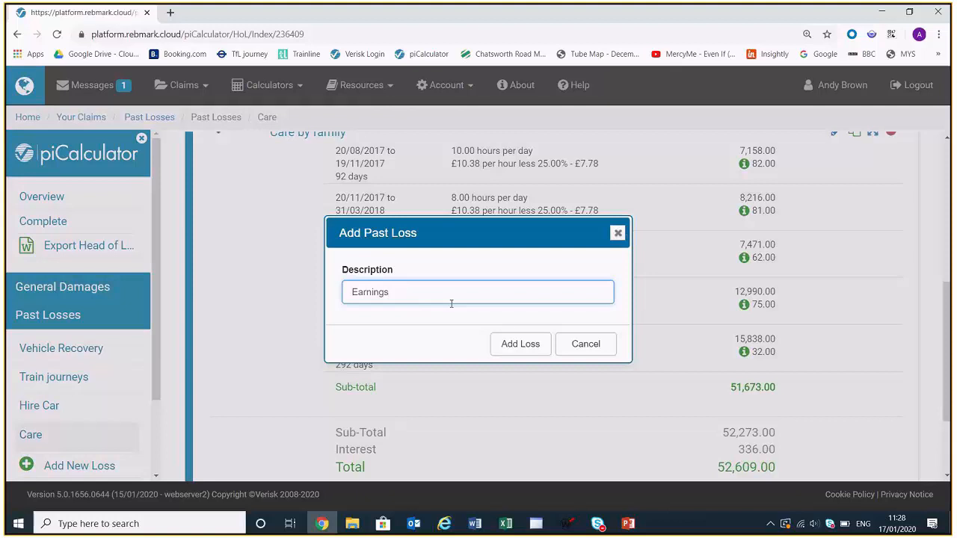
left_click(519, 344)
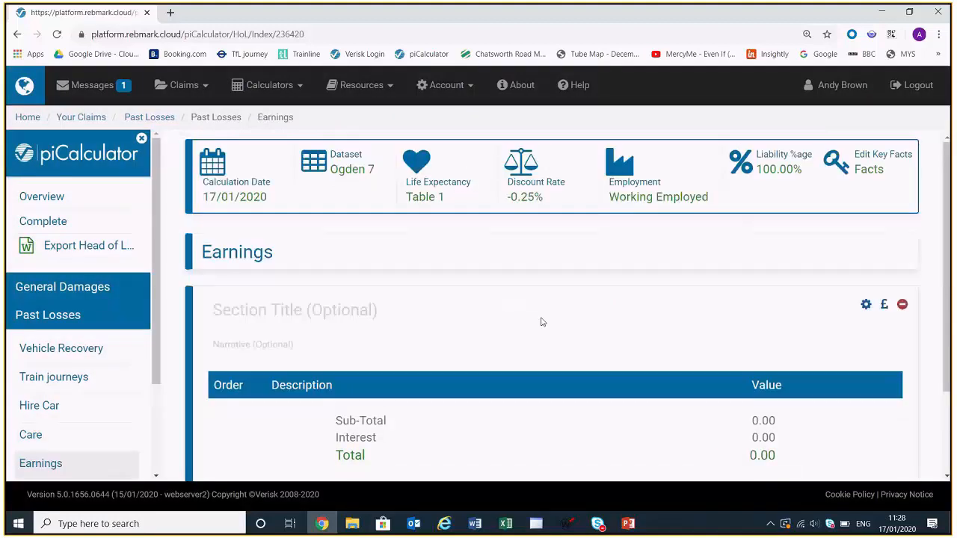
Insert a new loss under Earnings with type Earnings and description "Earnings".
scroll(568, 313, "down", 2)
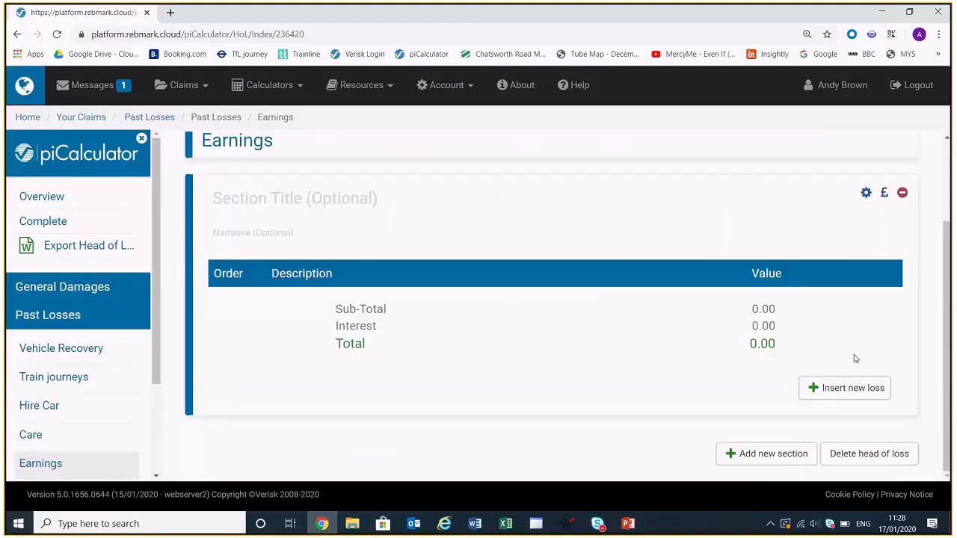
left_click(851, 396)
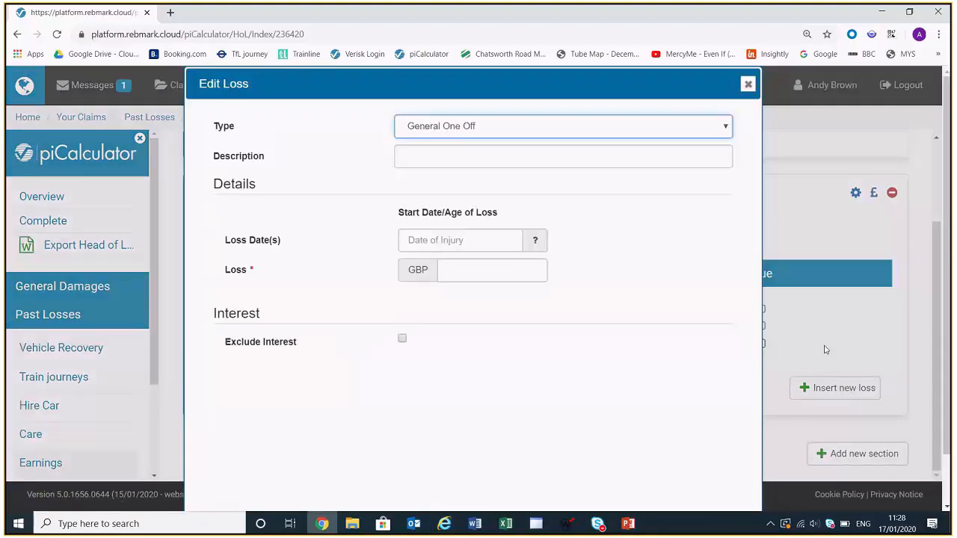
left_click(597, 156)
left_click(640, 126)
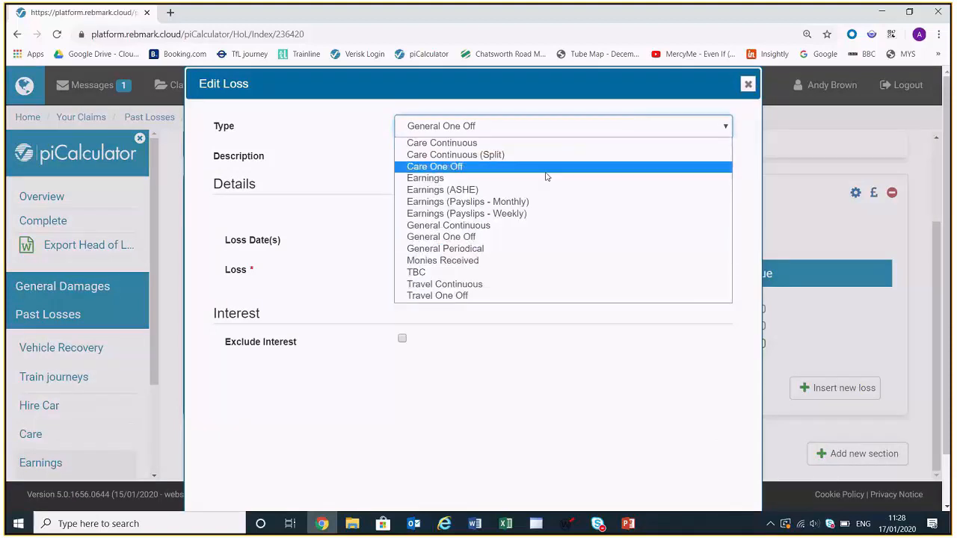
left_click(545, 178)
left_click(546, 154)
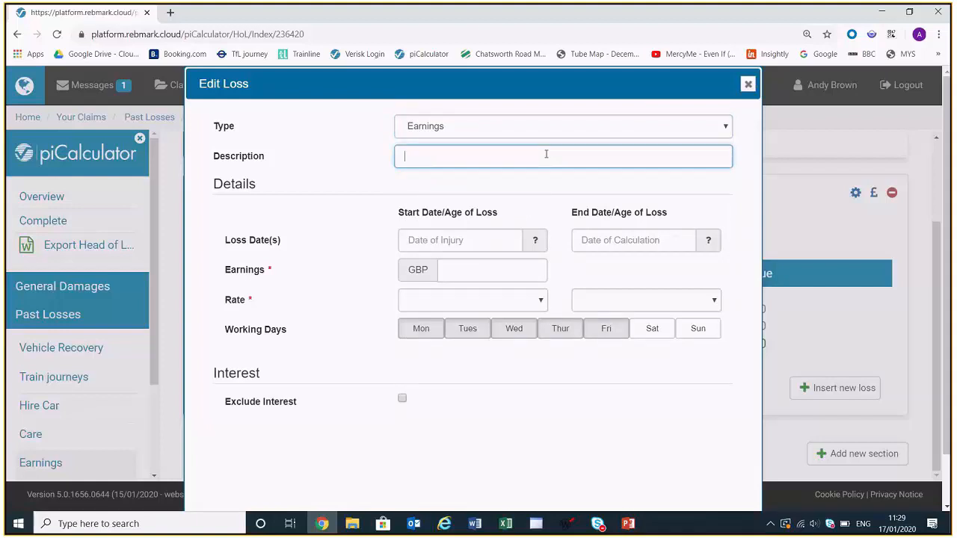
type("Earnings")
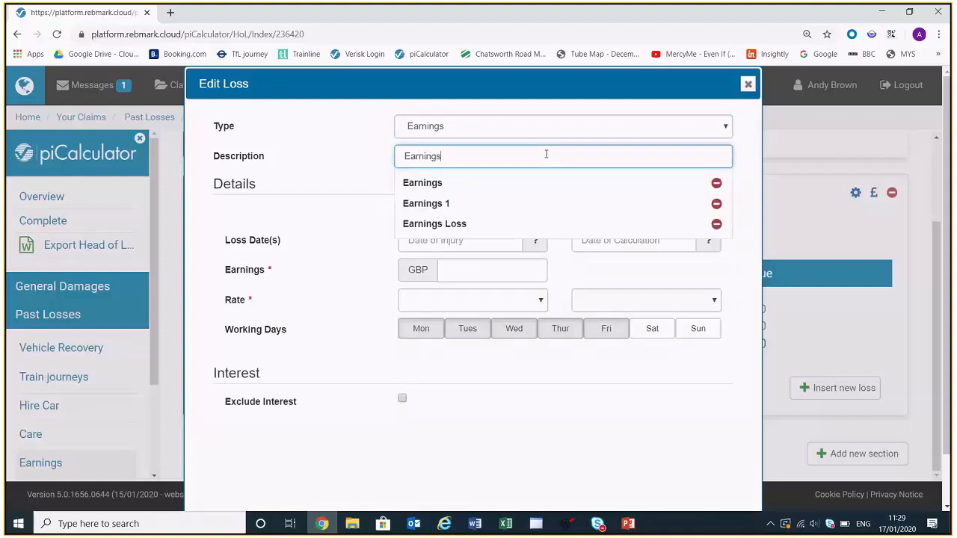
left_click(469, 187)
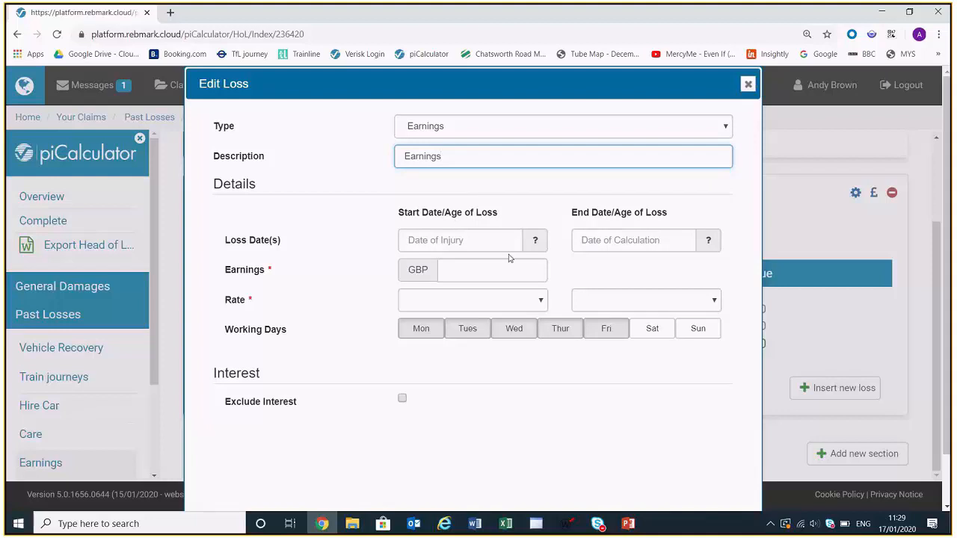
Set the earnings to GBP 2000 at a Per Month rate, treated as Gross (Employed).
left_click(489, 269)
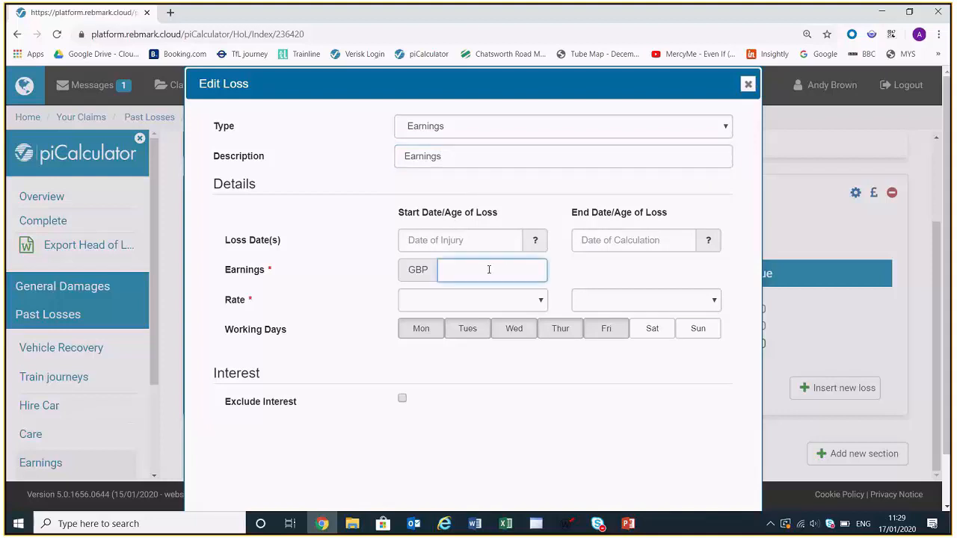
type("2000")
left_click(481, 300)
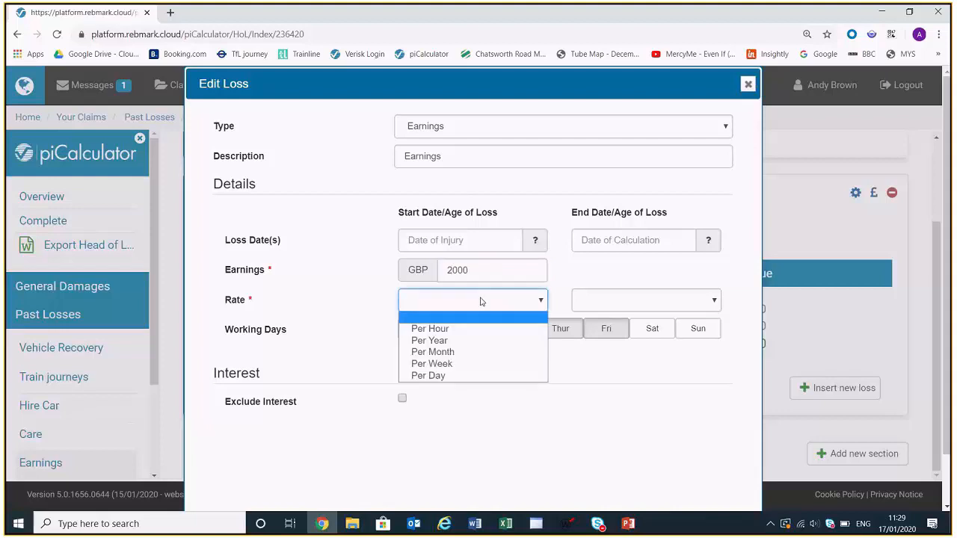
left_click(474, 351)
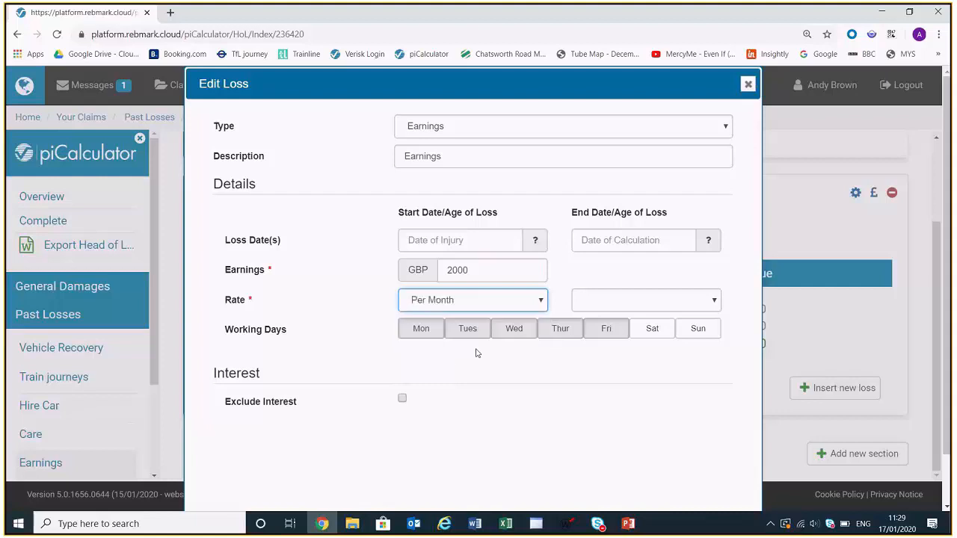
left_click(633, 304)
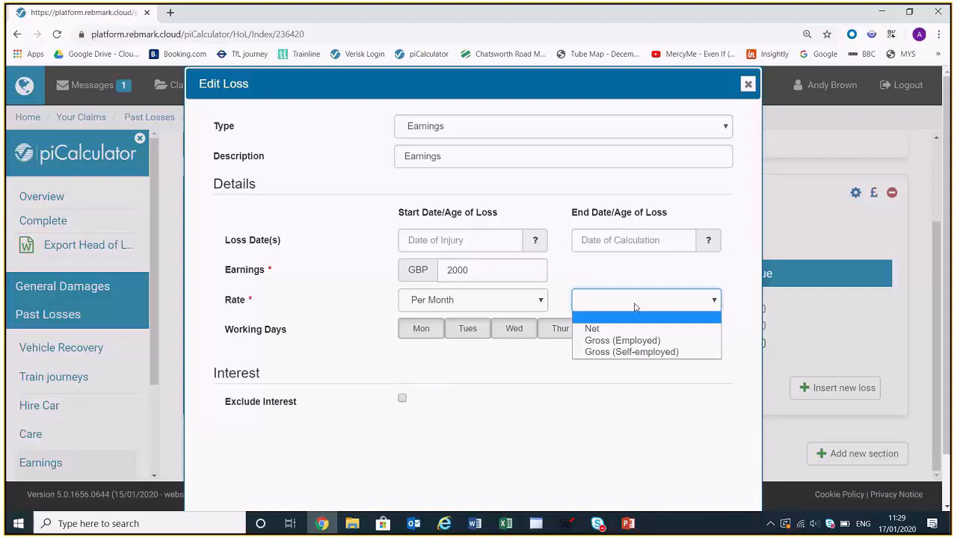
left_click(641, 340)
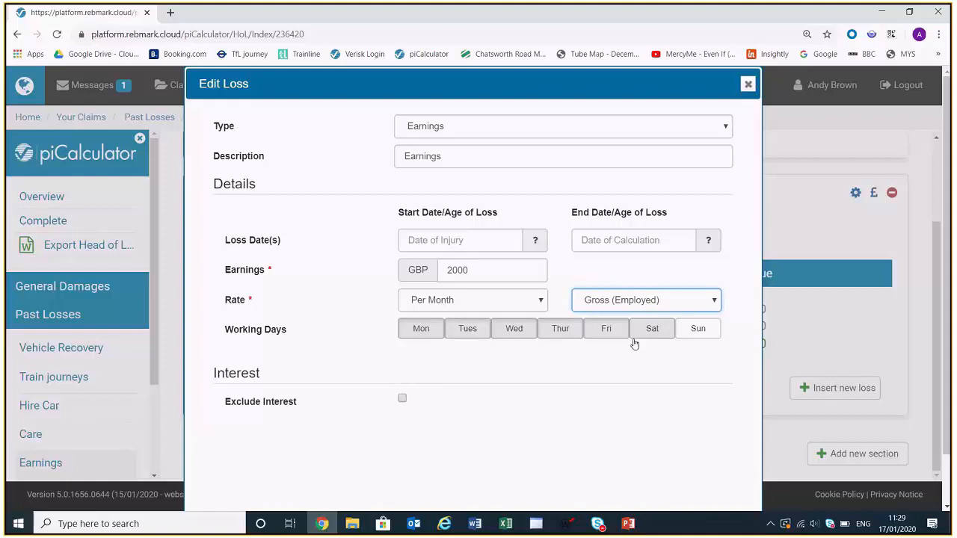
Save the new earnings loss and view its calculated breakdown by tax year.
scroll(546, 380, "down", 1)
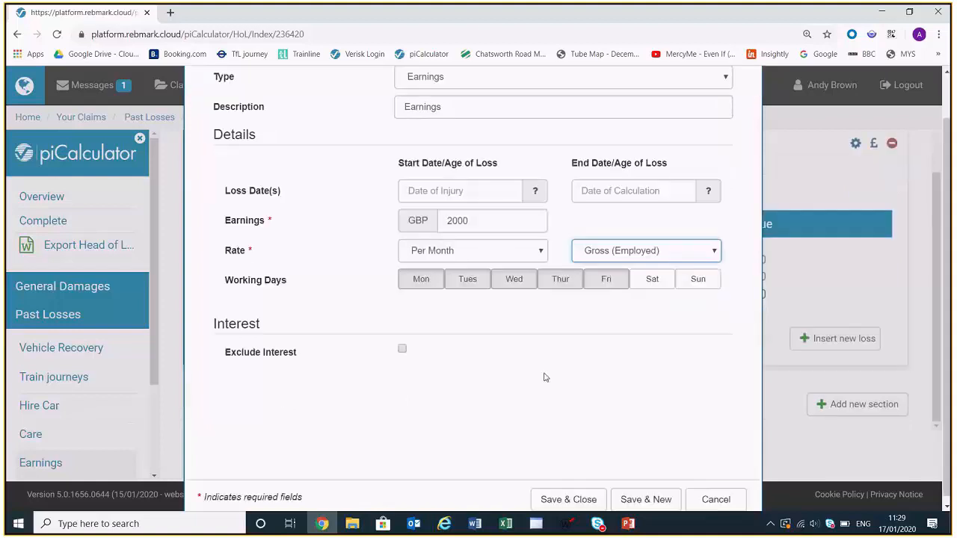
left_click(579, 493)
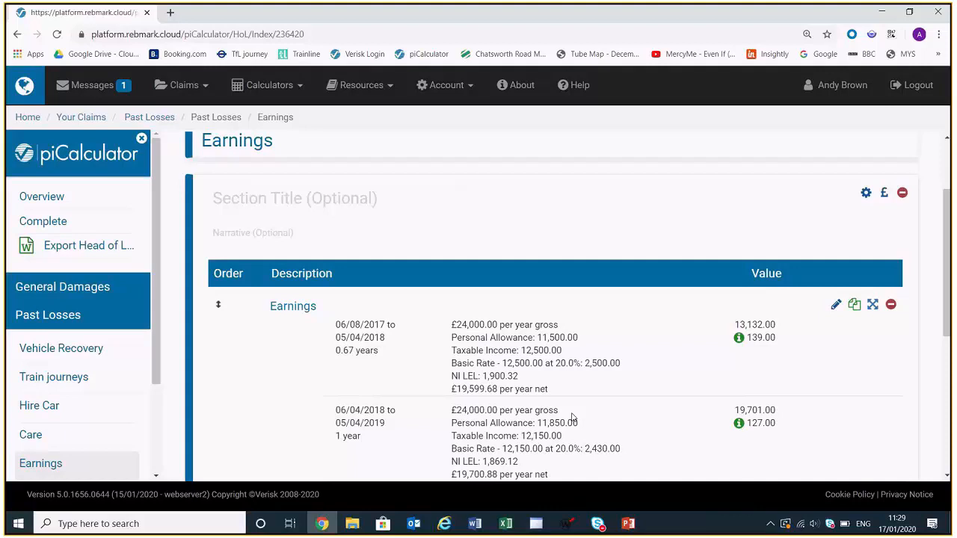
scroll(576, 387, "down", 1)
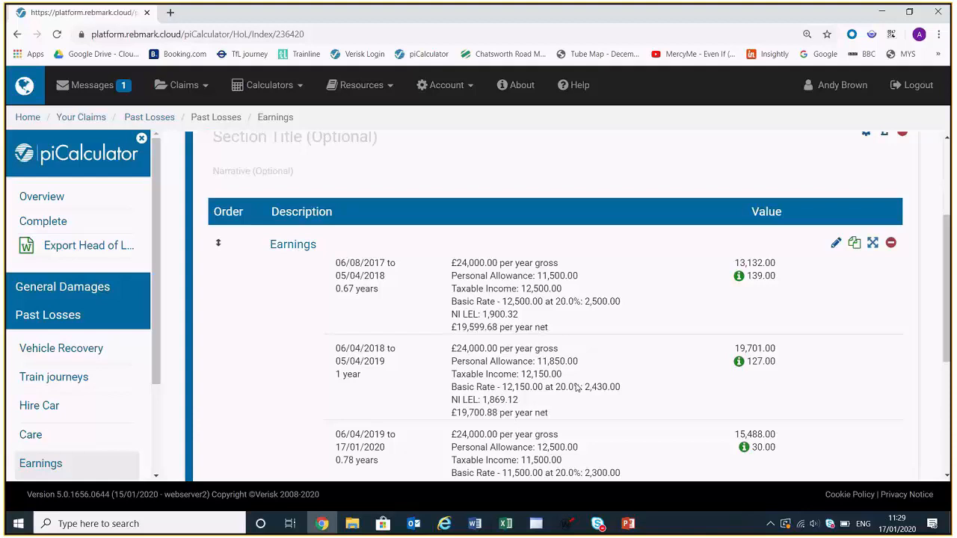
Check the tax calculation option in the calculation settings of the claim's key facts without changing anything.
scroll(576, 387, "up", 3)
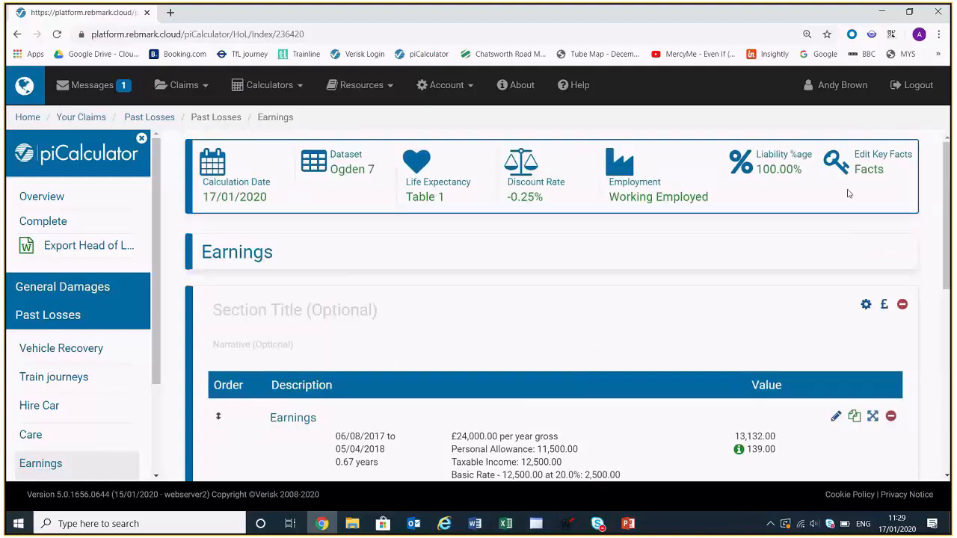
left_click(870, 169)
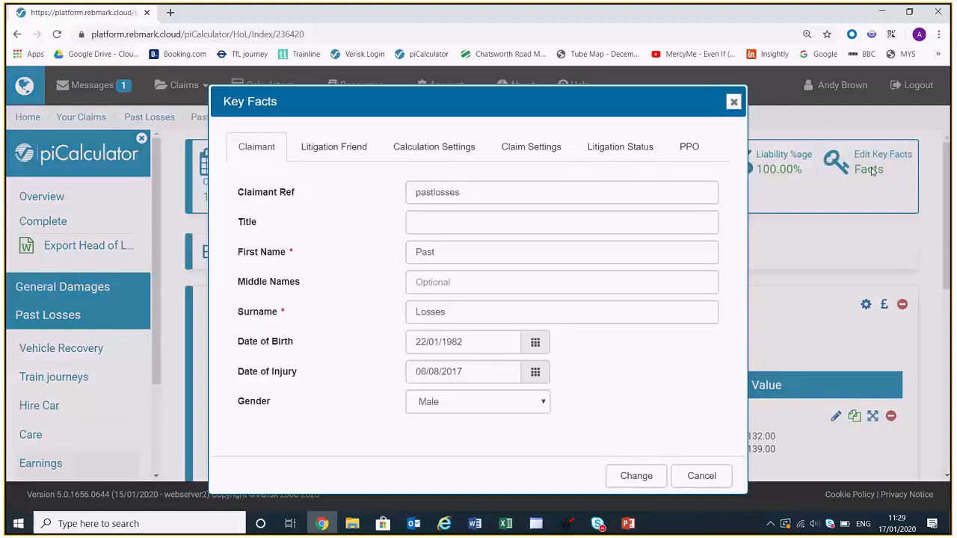
left_click(437, 153)
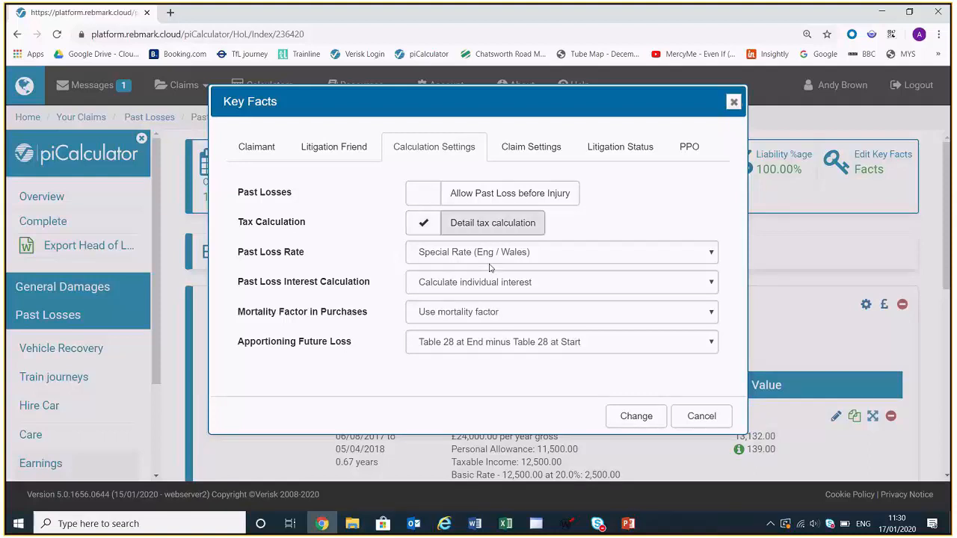
left_click(712, 423)
Review the yearly earnings breakdown down to its totals and delete the Earnings loss.
scroll(702, 413, "down", 3)
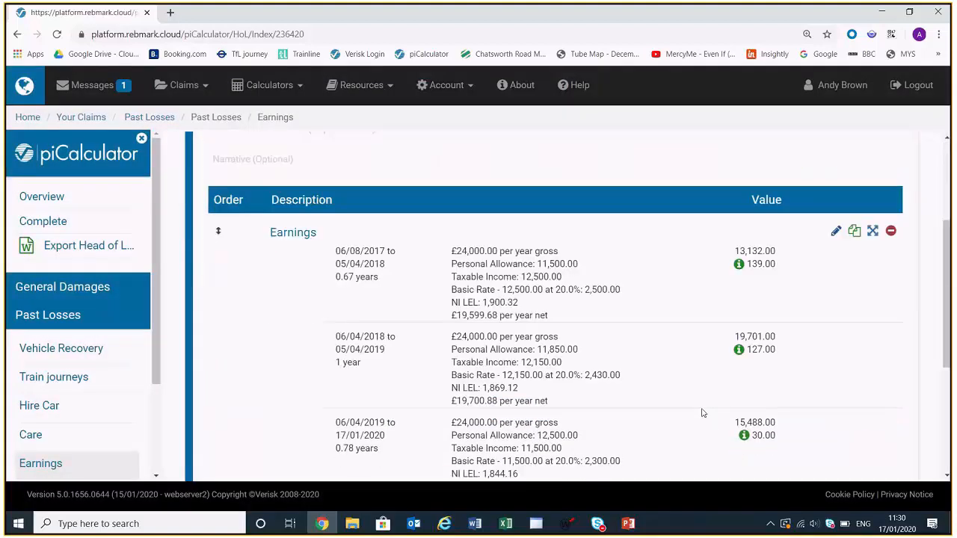
scroll(701, 413, "down", 1)
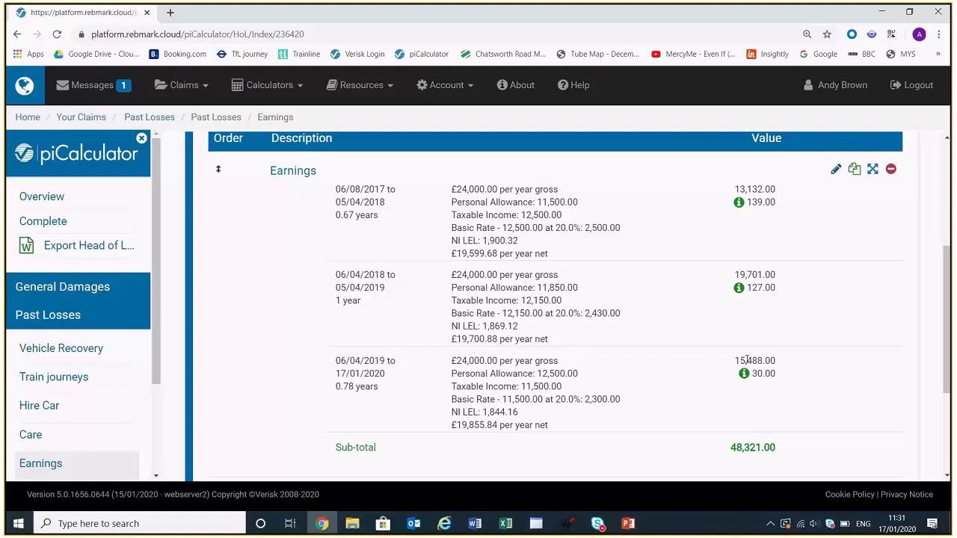
scroll(770, 403, "down", 1)
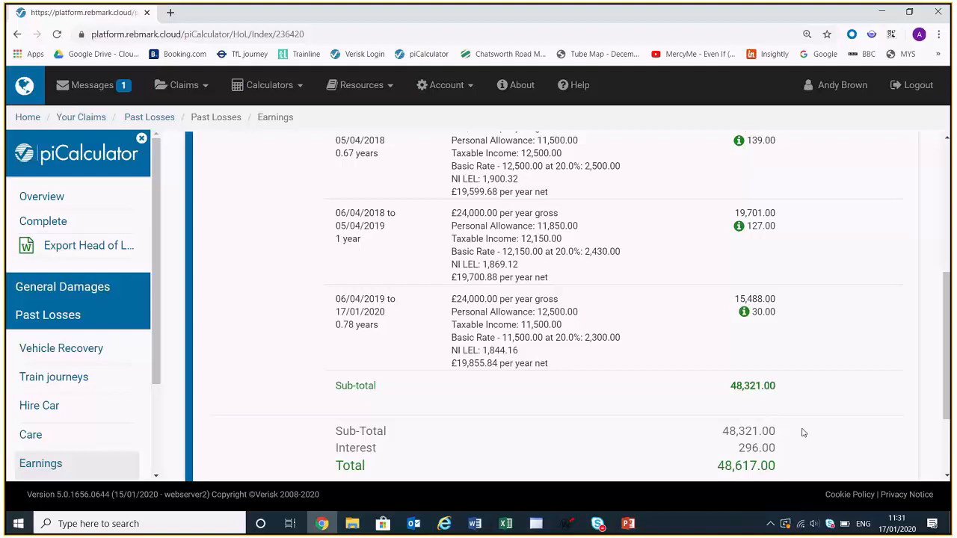
scroll(802, 433, "down", 1)
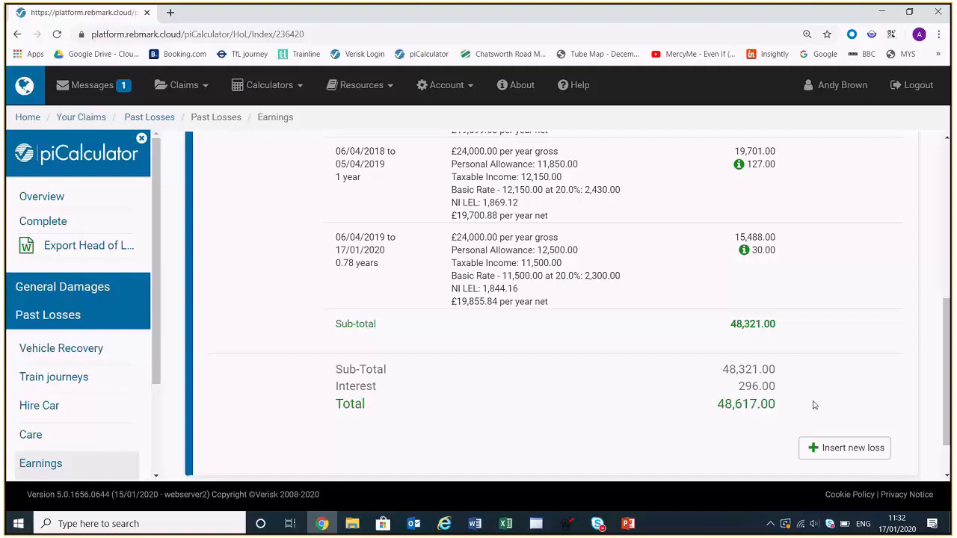
scroll(818, 390, "up", 3)
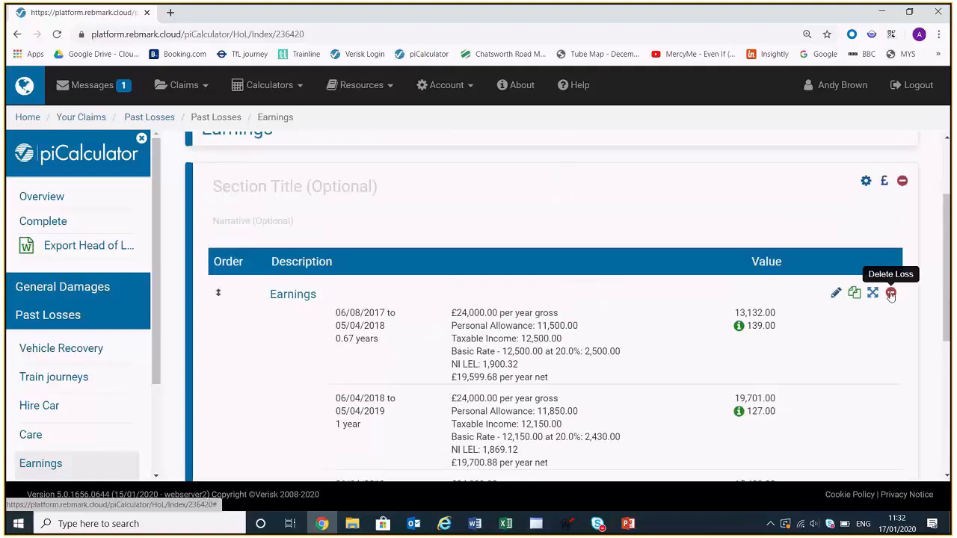
left_click(890, 292)
left_click(548, 333)
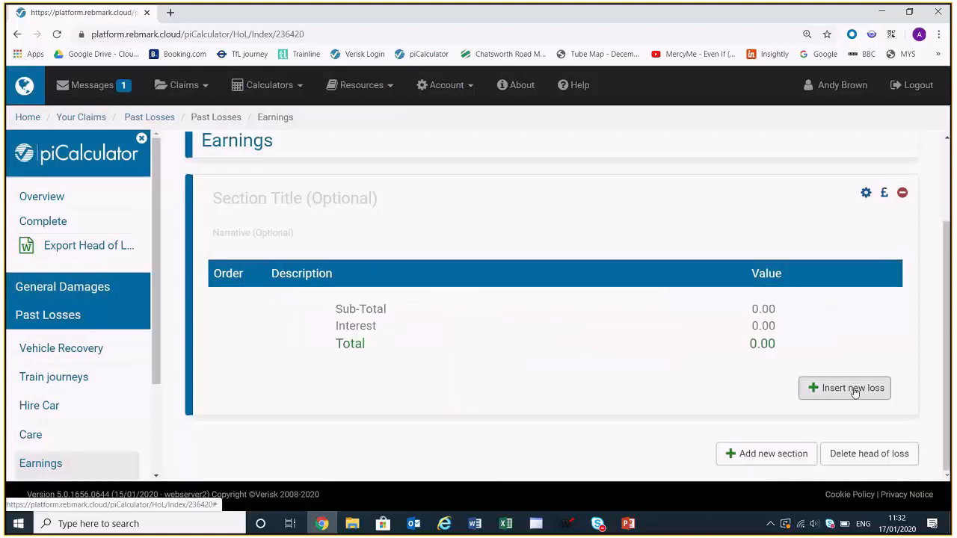
Insert a new loss of type Earnings (ASHE) with the ASHE code 7111 - Sales and retail assistants.
left_click(852, 387)
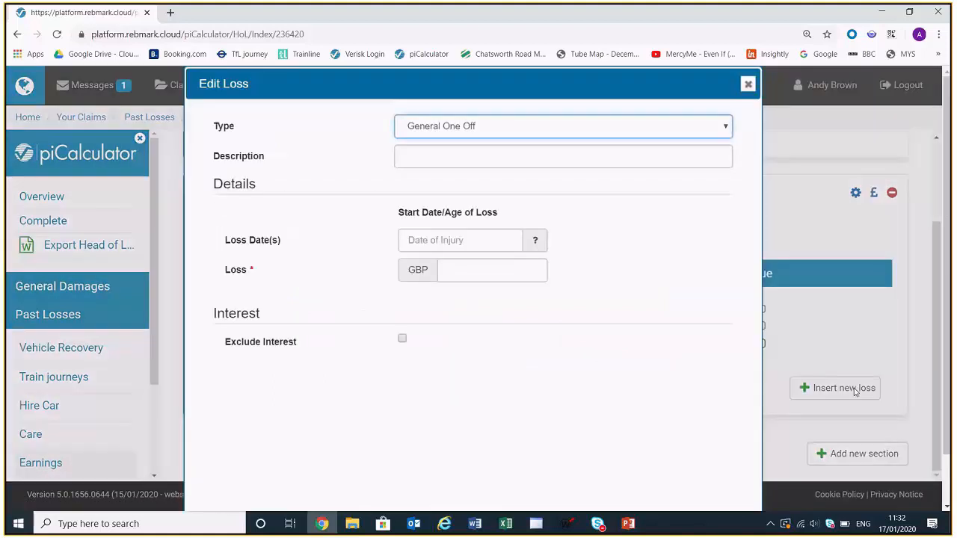
left_click(702, 125)
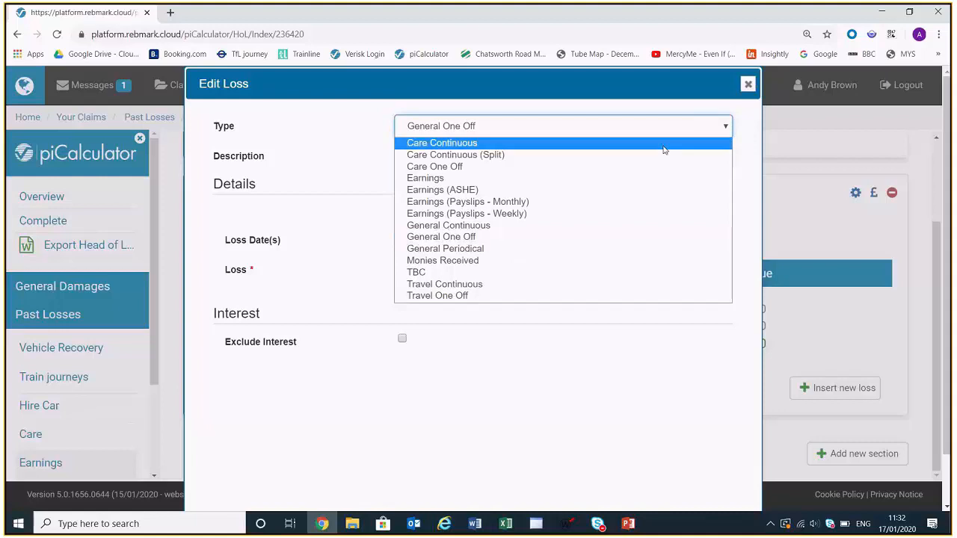
left_click(652, 192)
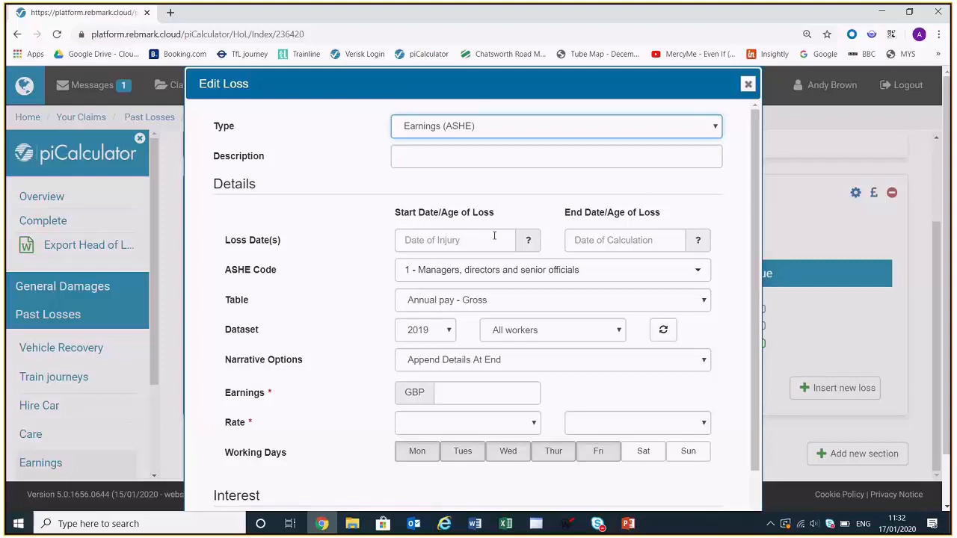
left_click(564, 275)
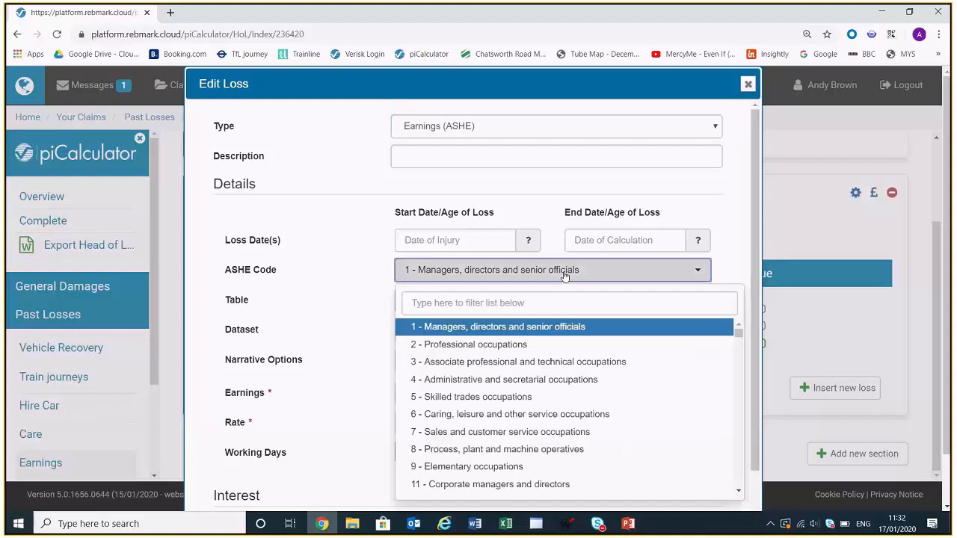
left_click(526, 302)
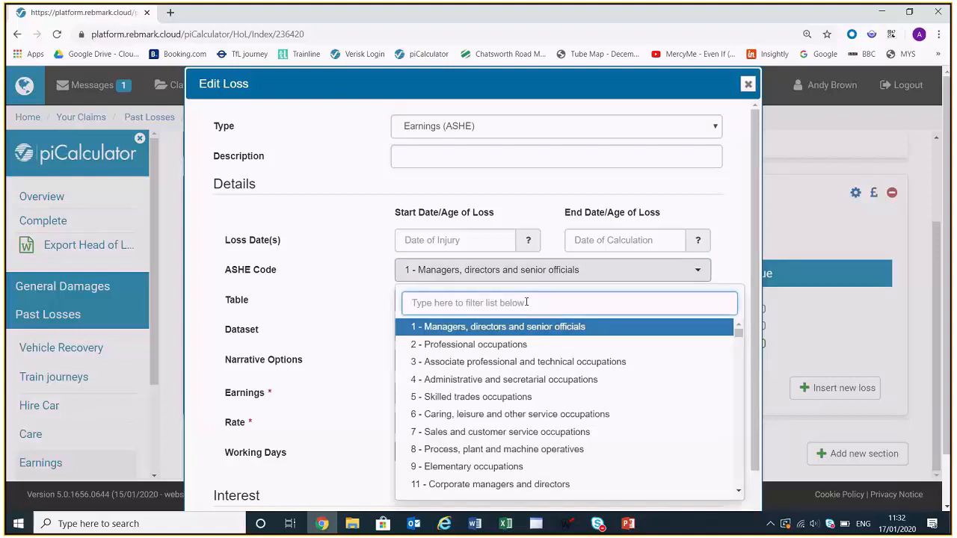
type("retail")
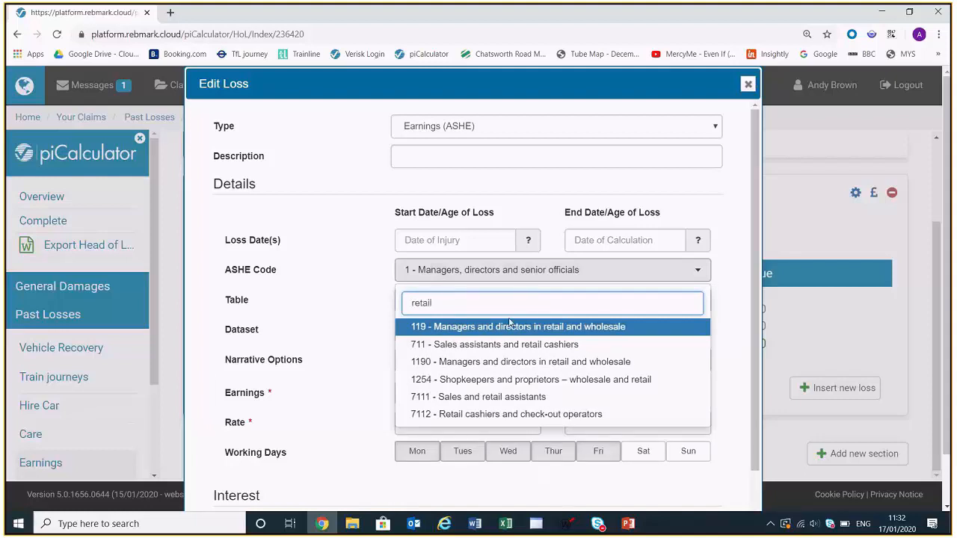
left_click(473, 396)
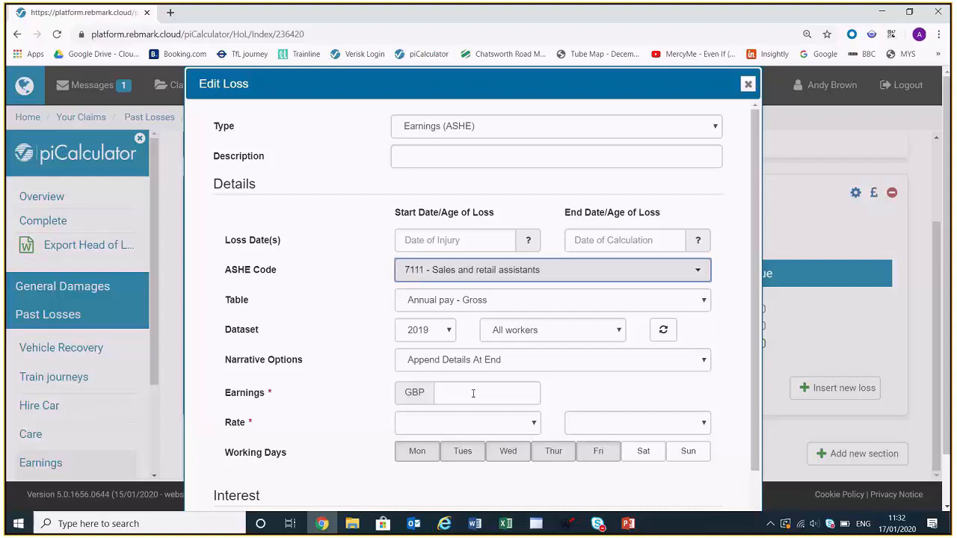
Use the Annual pay - Gross table with the 2019 dataset for Male full-time workers.
left_click(530, 301)
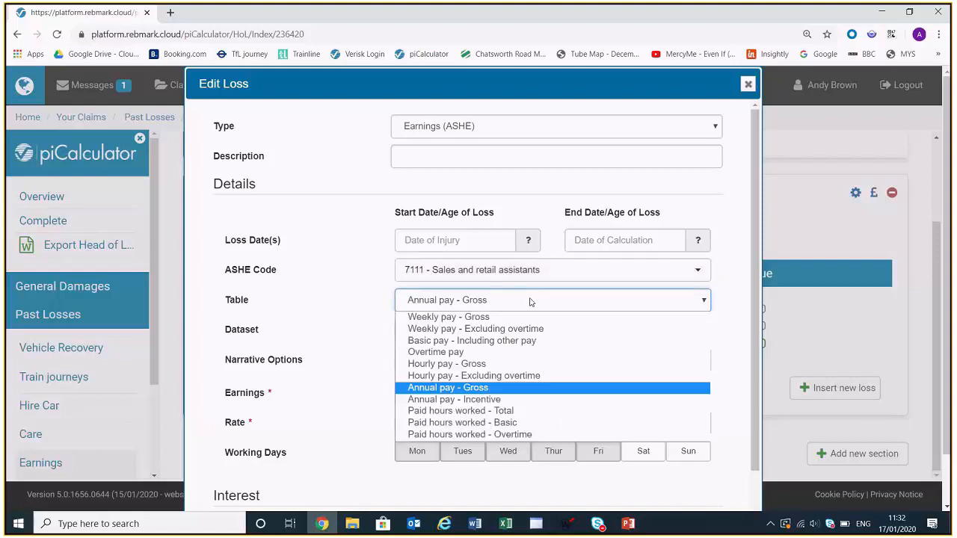
left_click(525, 389)
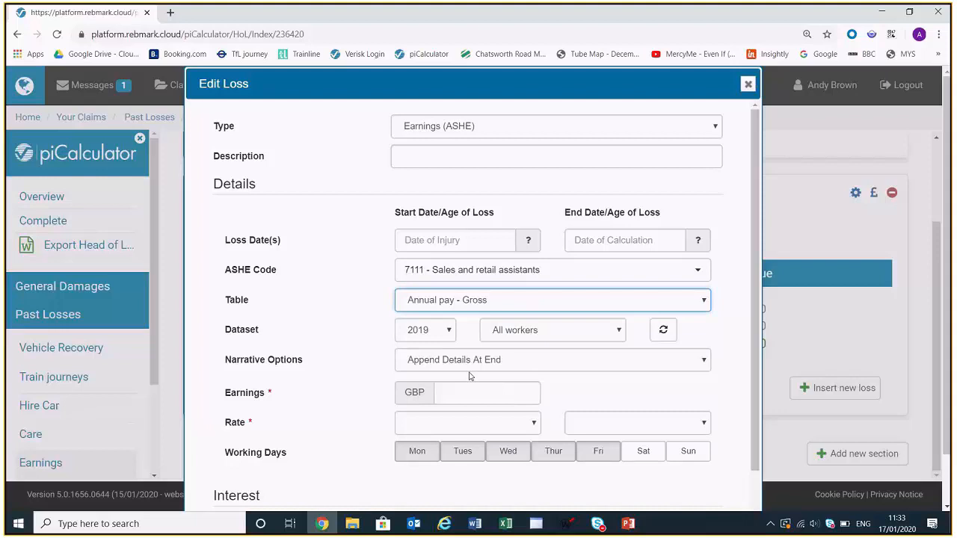
left_click(447, 331)
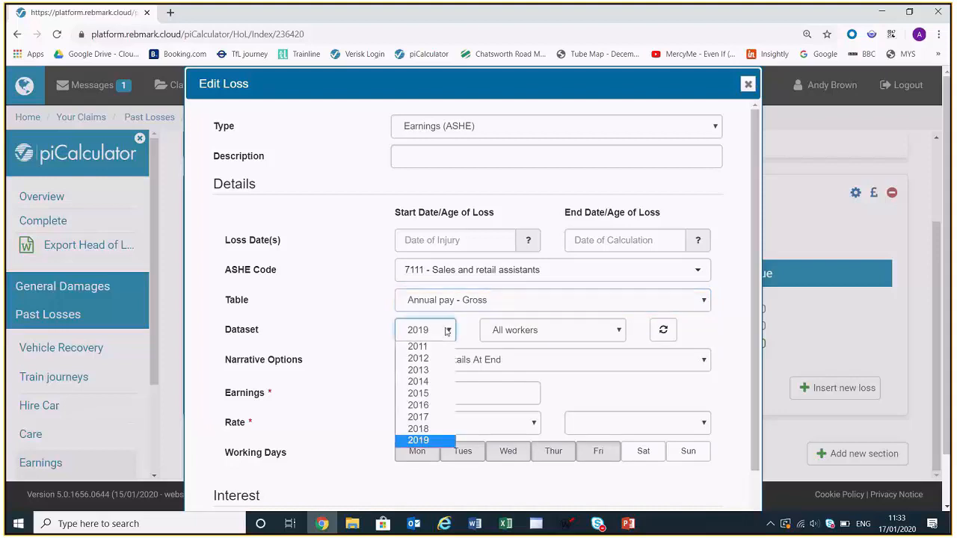
left_click(428, 442)
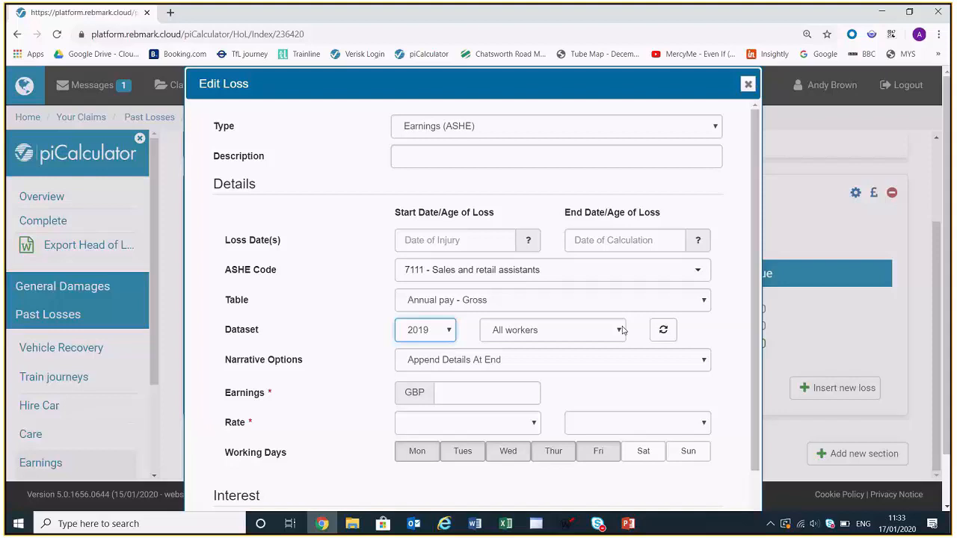
left_click(618, 330)
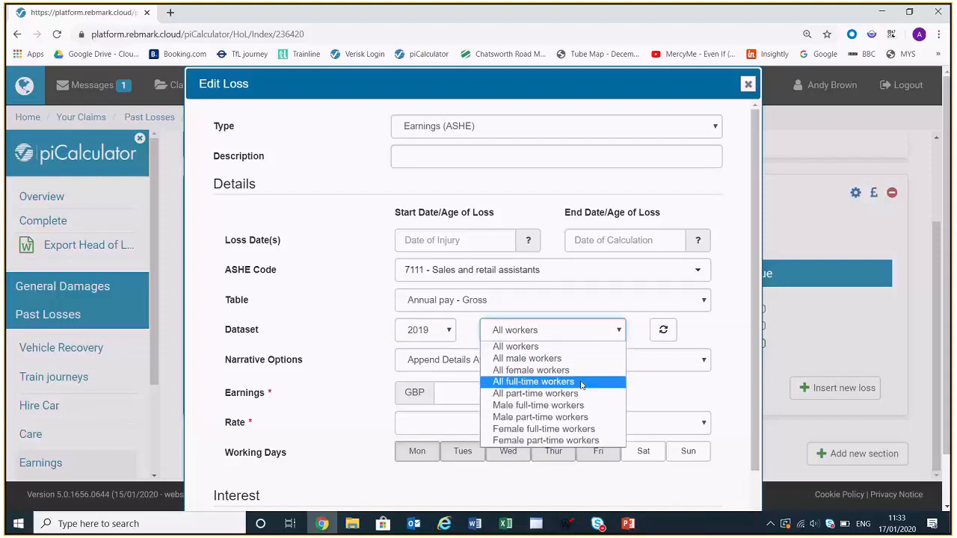
left_click(581, 405)
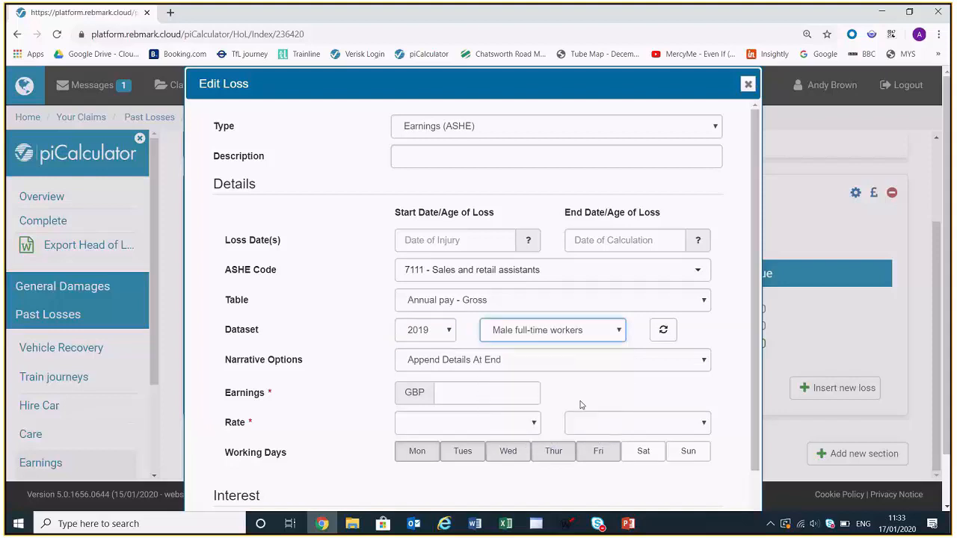
Load the ASHE figures, use the 60th percentile value of GBP 21,495 as the earnings, and save the loss.
left_click(671, 334)
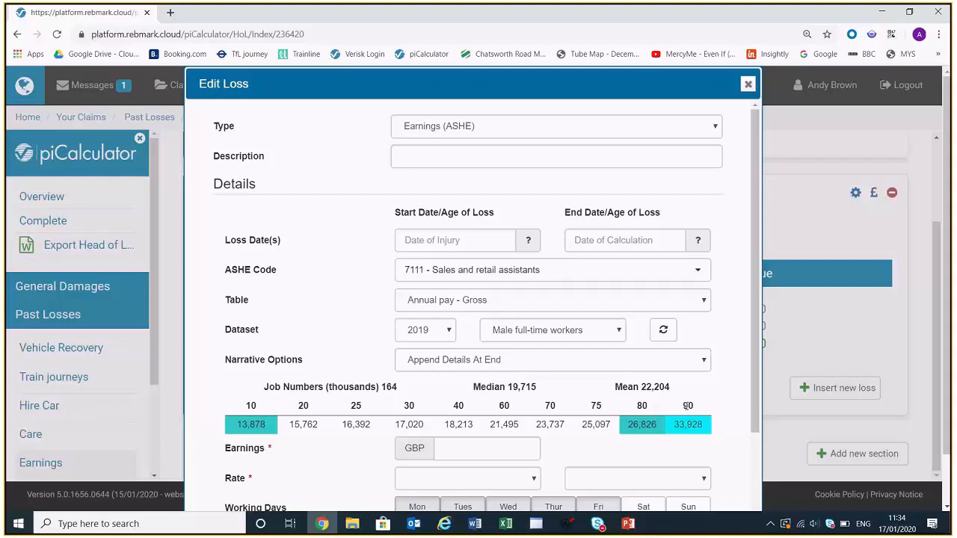
left_click(505, 424)
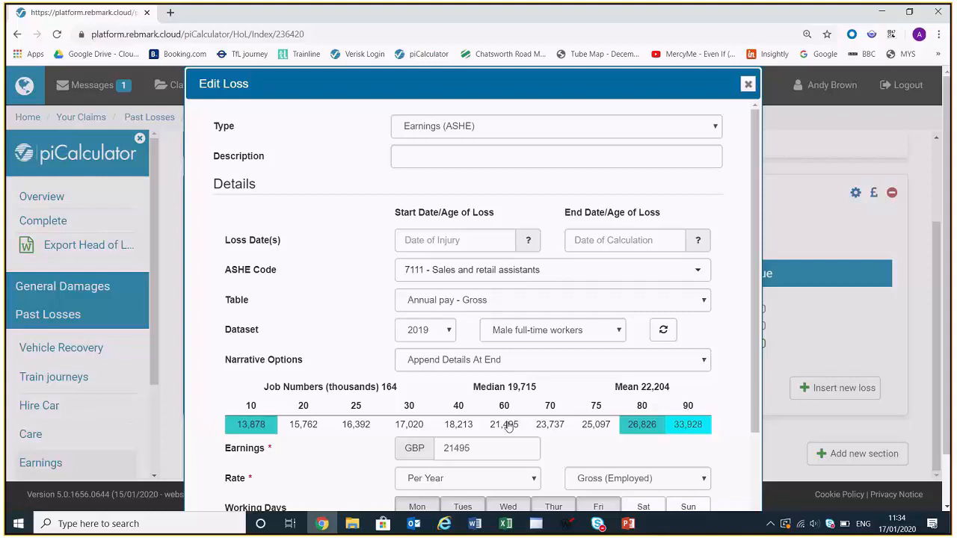
scroll(507, 424, "down", 1)
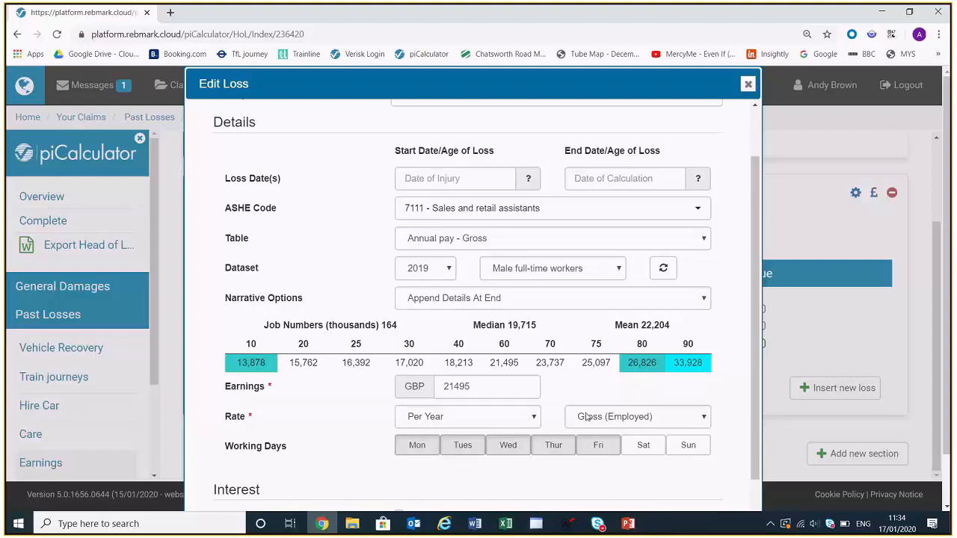
scroll(587, 416, "down", 1)
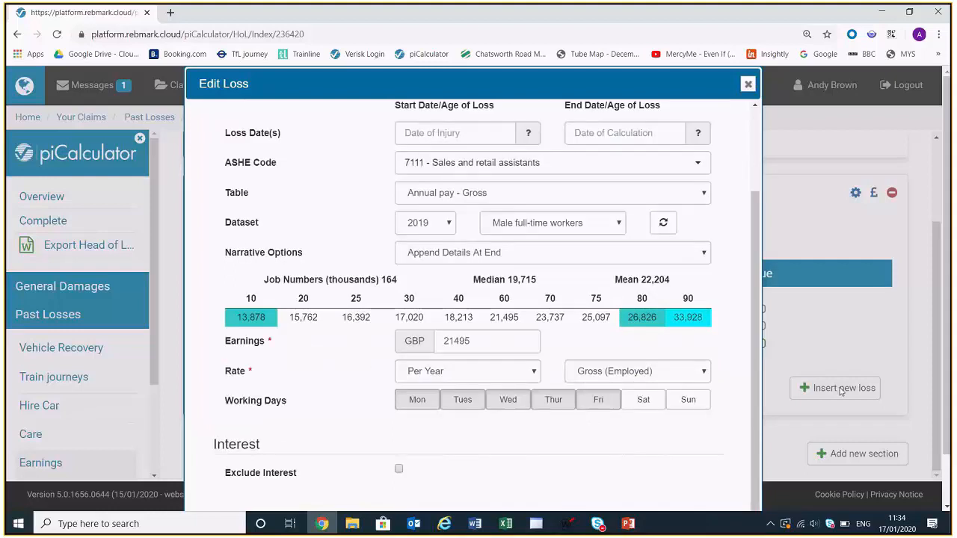
scroll(841, 390, "down", 2)
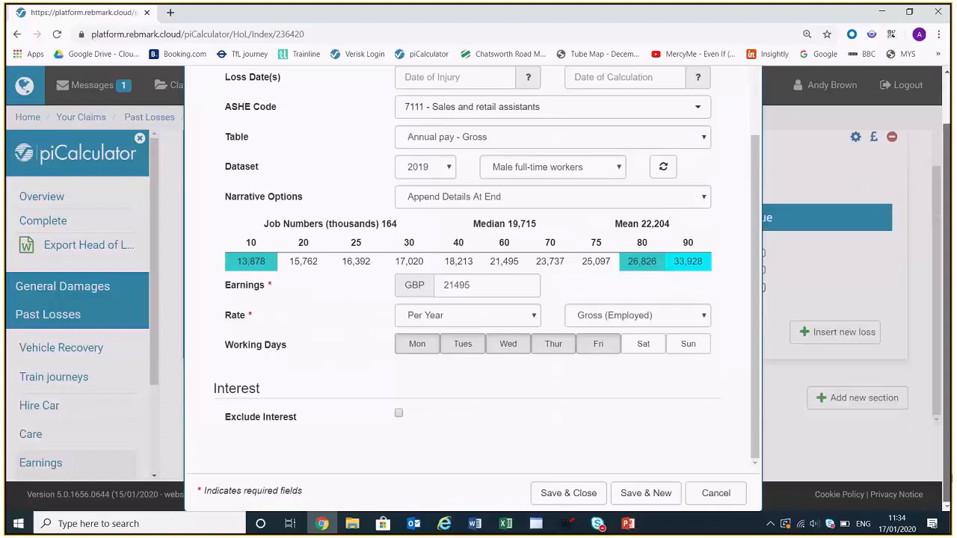
left_click(589, 497)
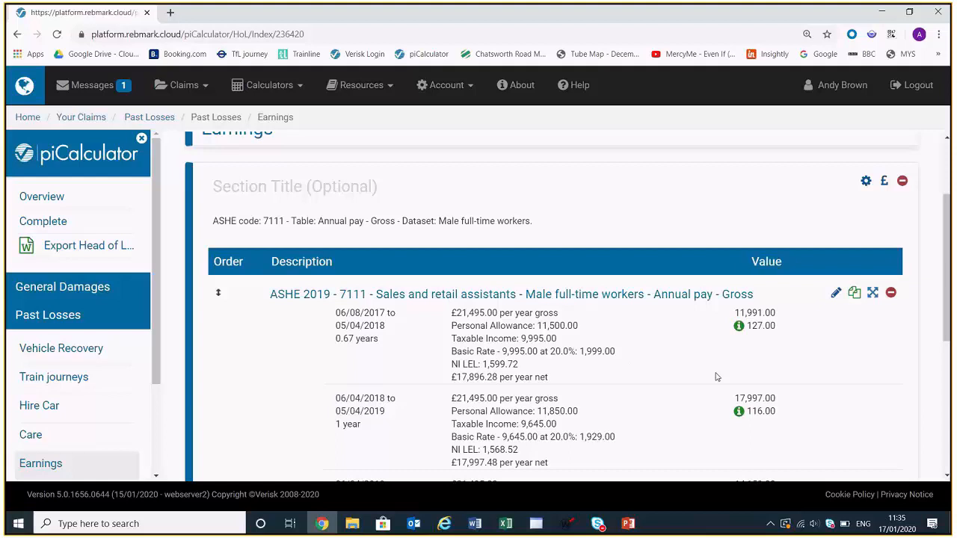
Edit the saved ASHE loss, changing its type to Earnings (Payslips - Monthly) and clearing its description.
left_click(836, 292)
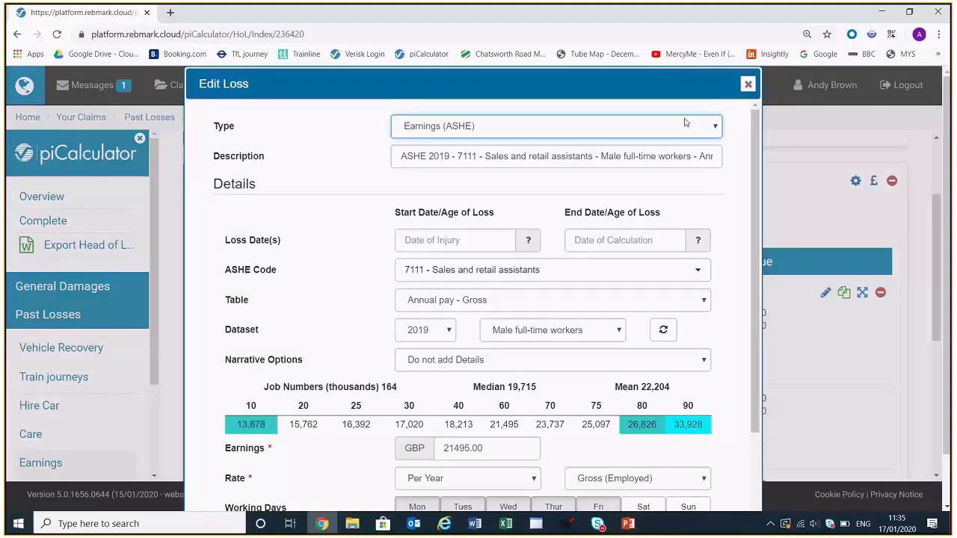
left_click(716, 130)
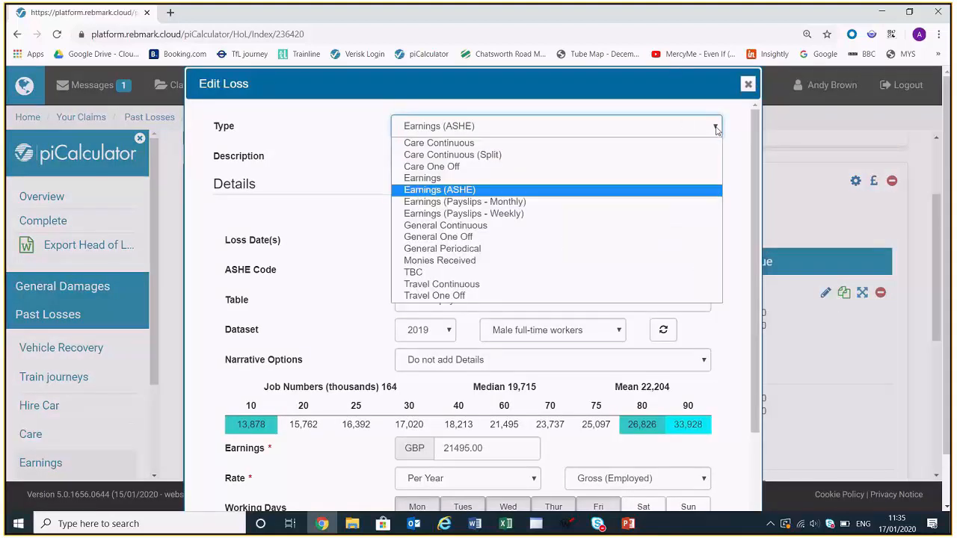
left_click(619, 202)
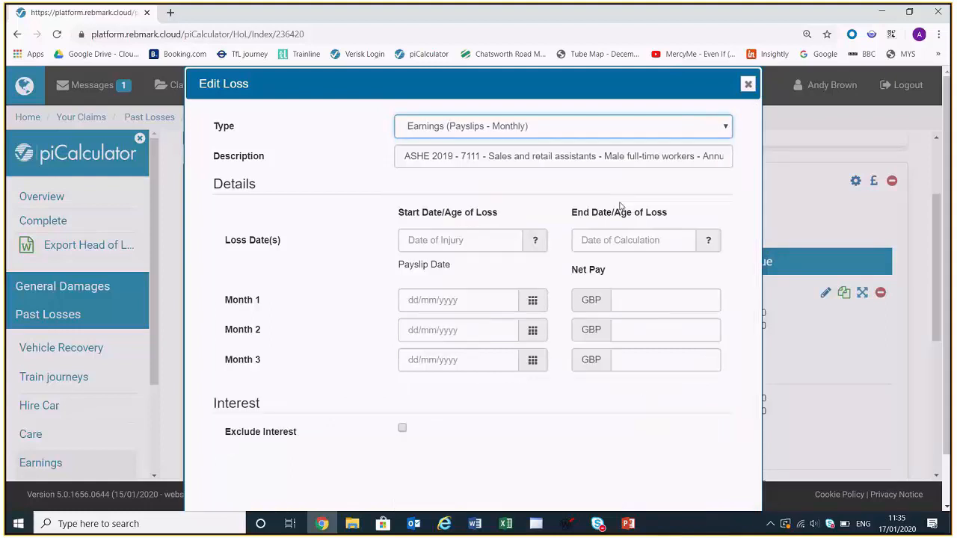
triple_click(628, 156)
key("BackSpace")
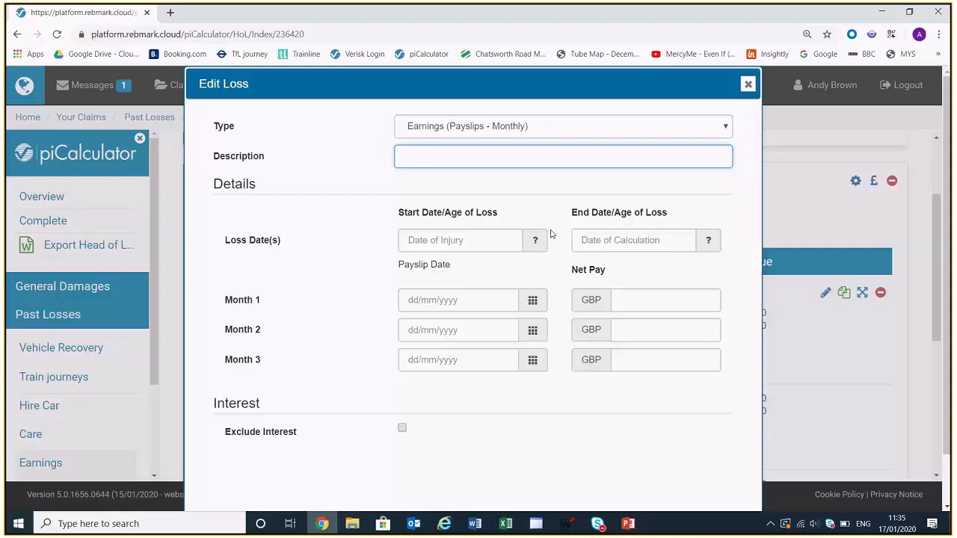
Enter the payslip dates 31/05/2017, 30/06/2017 and 31/07/2017 for months 1 to 3 of the earnings loss.
left_click(427, 298)
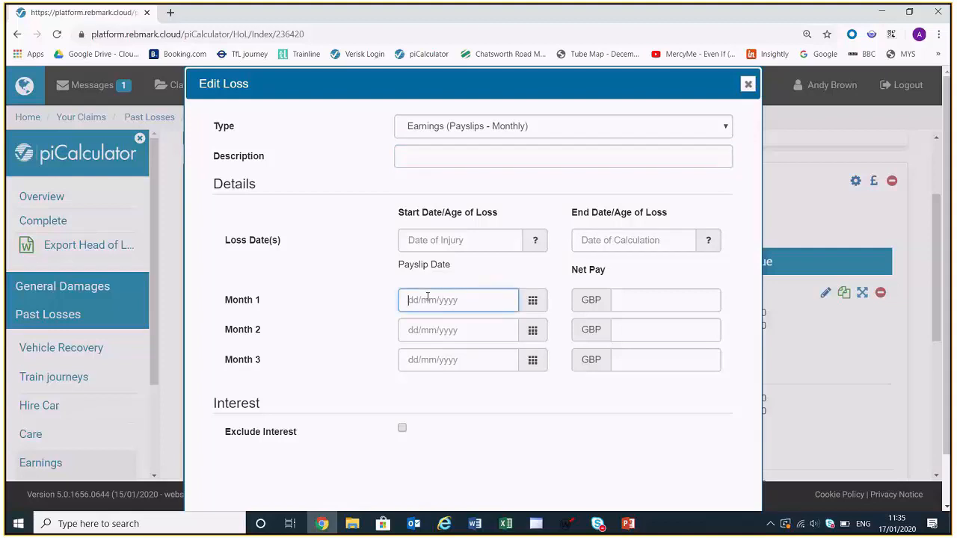
type("31/05/2017")
left_click(441, 330)
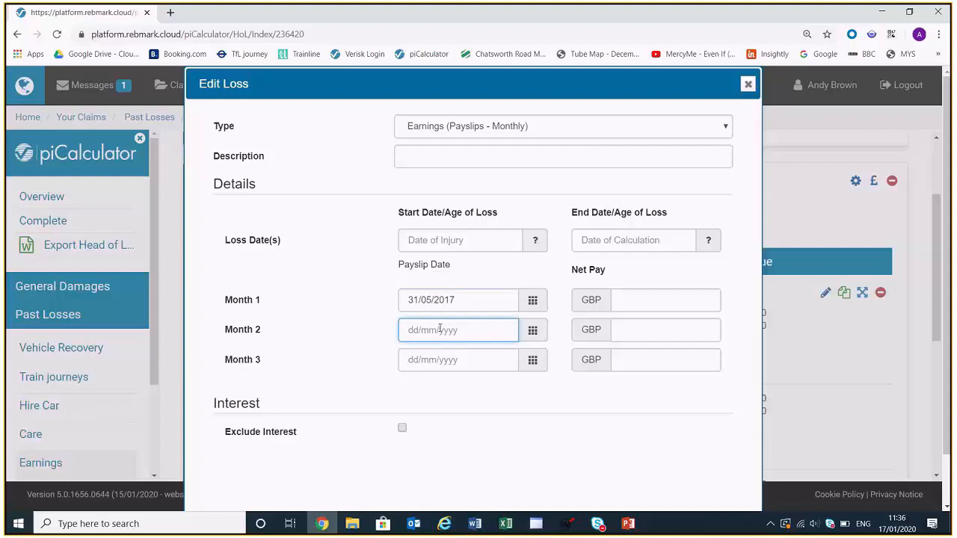
type("30/06/2017")
left_click(437, 360)
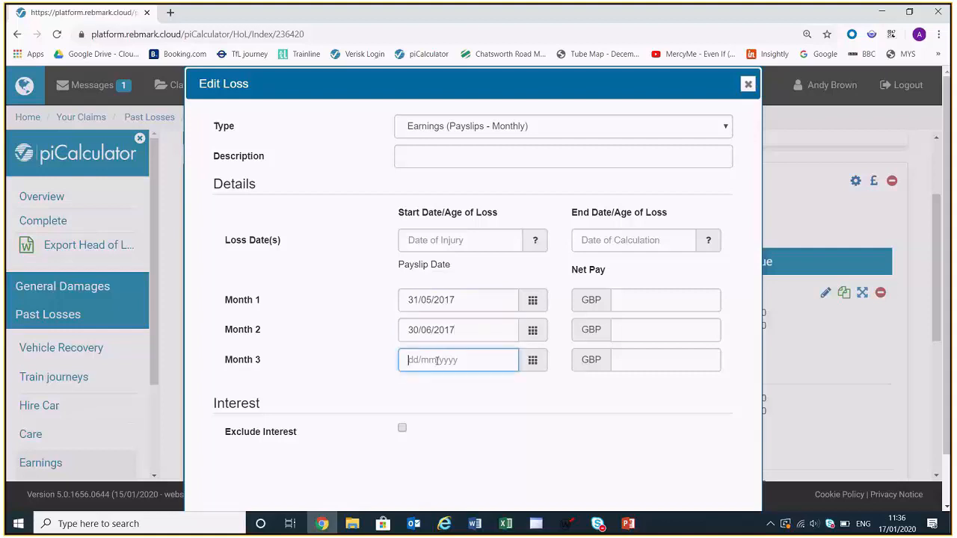
type("31/07/2017")
Set the net pay to GBP 1600, 1800 and 1700 for months 1 to 3, and preview the payslip-based loss as a proposal.
left_click(661, 289)
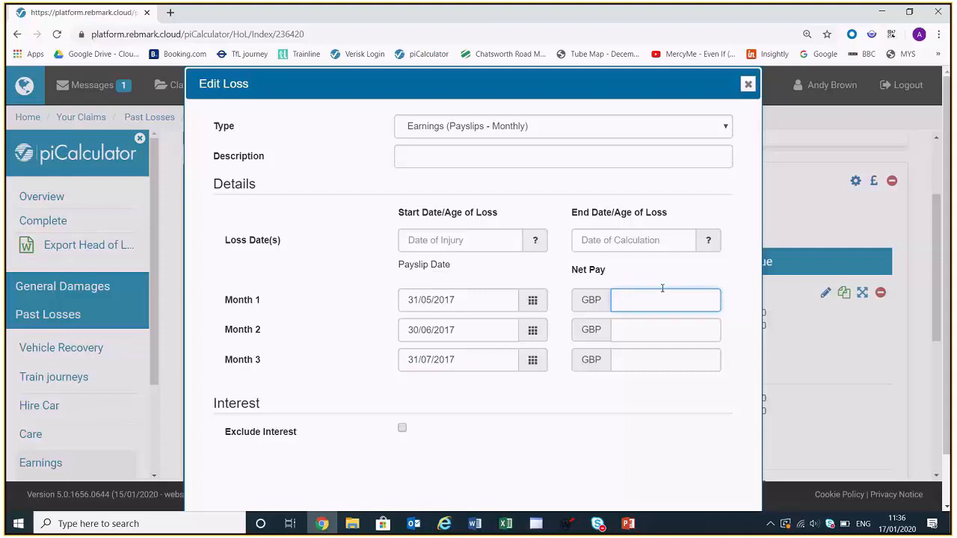
type("1600")
left_click(648, 329)
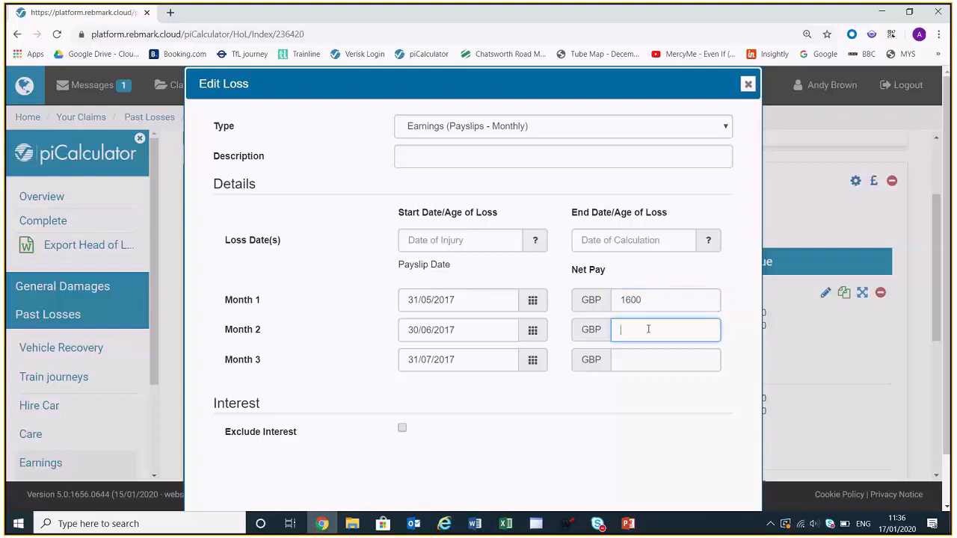
type("1800")
left_click(655, 360)
type("1700")
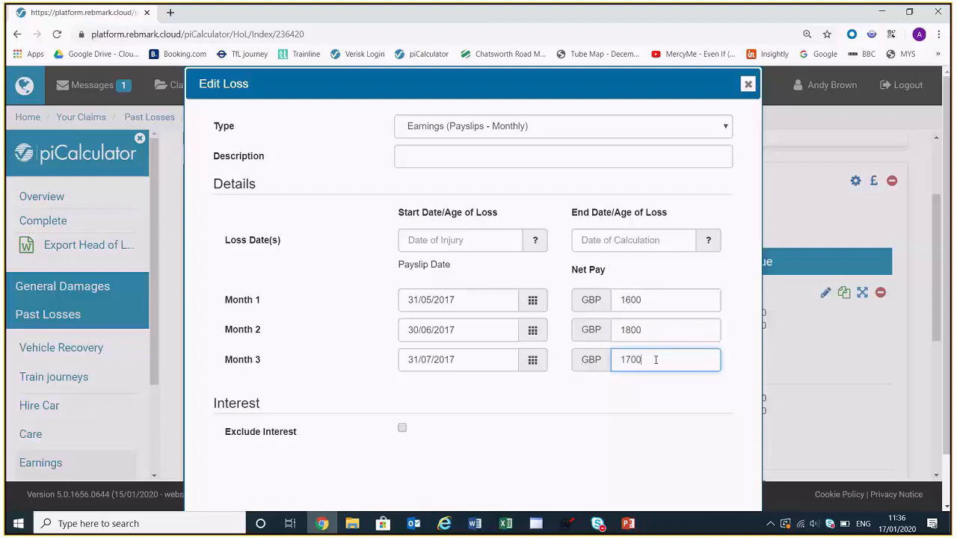
scroll(655, 359, "down", 1)
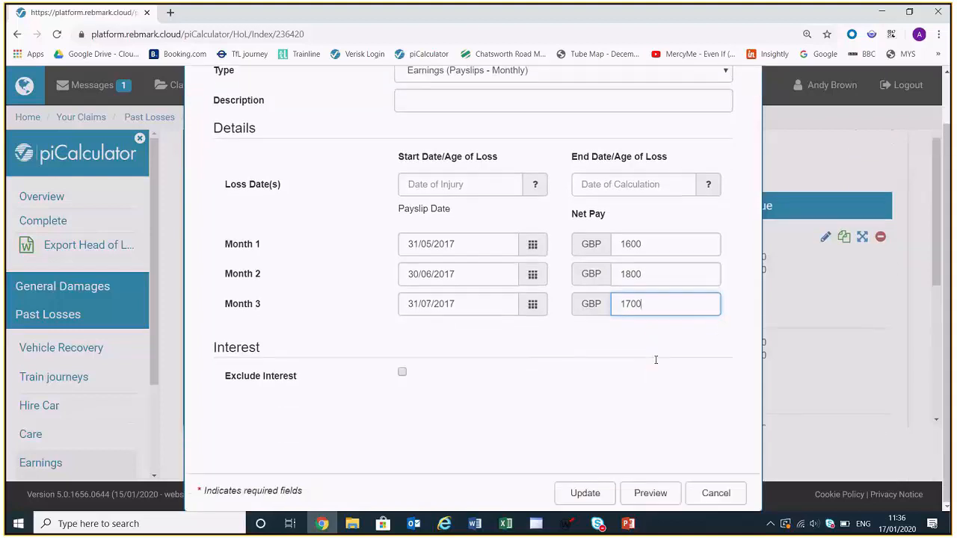
left_click(651, 495)
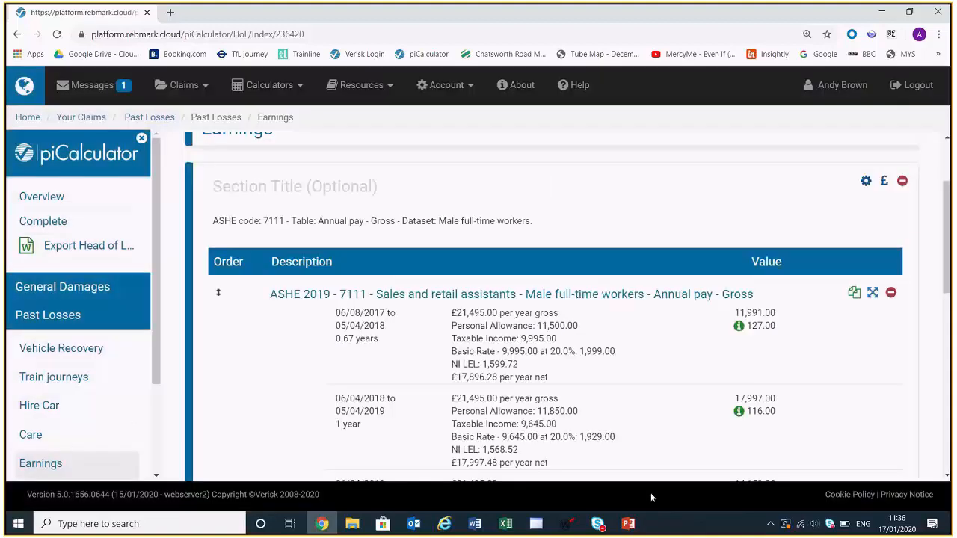
scroll(726, 391, "down", 1)
scroll(725, 391, "down", 3)
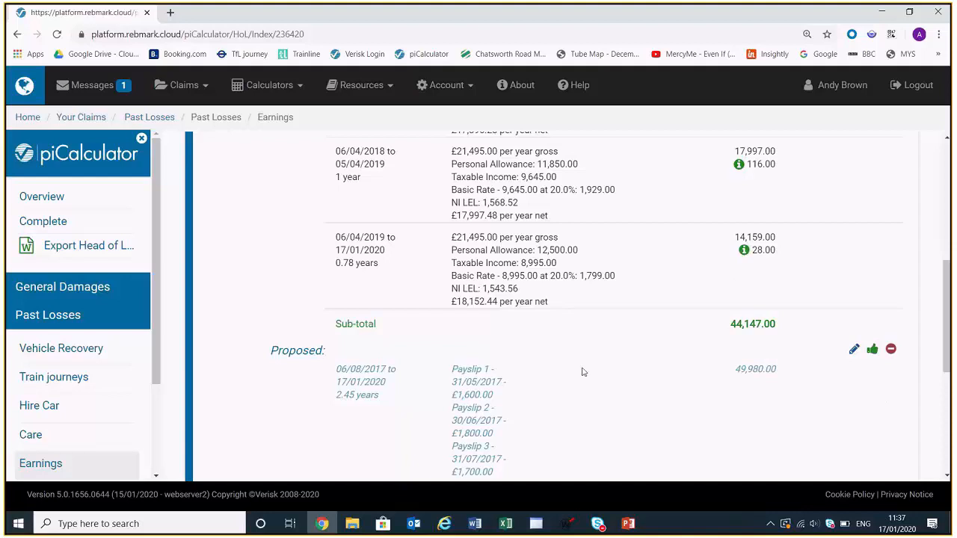
scroll(571, 368, "up", 3)
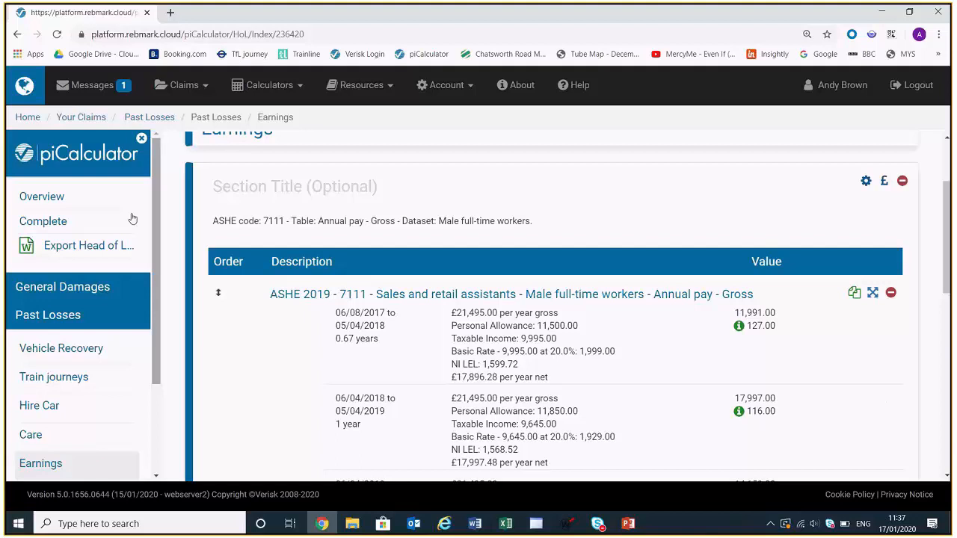
From the claim overview, create a snapshot of the claim with the description "ASHE vs Payslips".
left_click(40, 197)
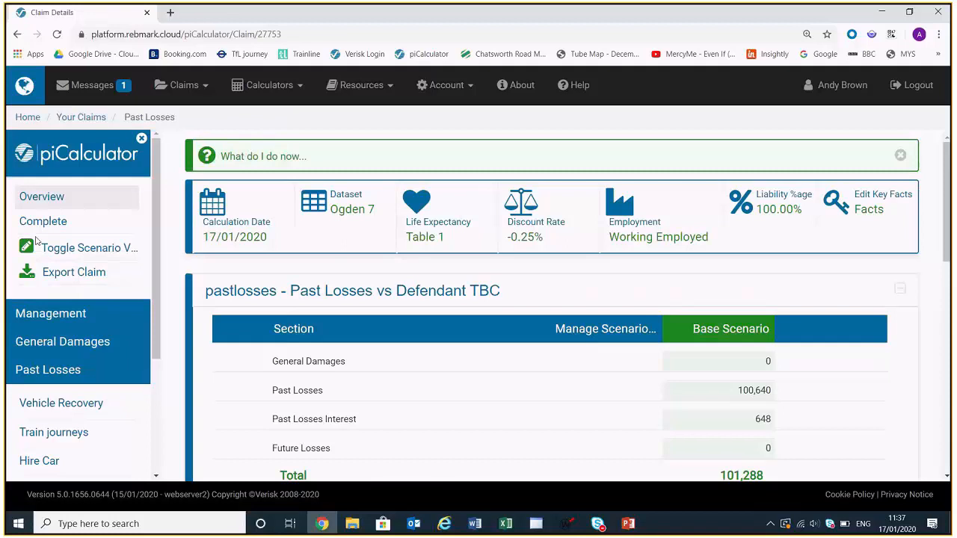
left_click(49, 314)
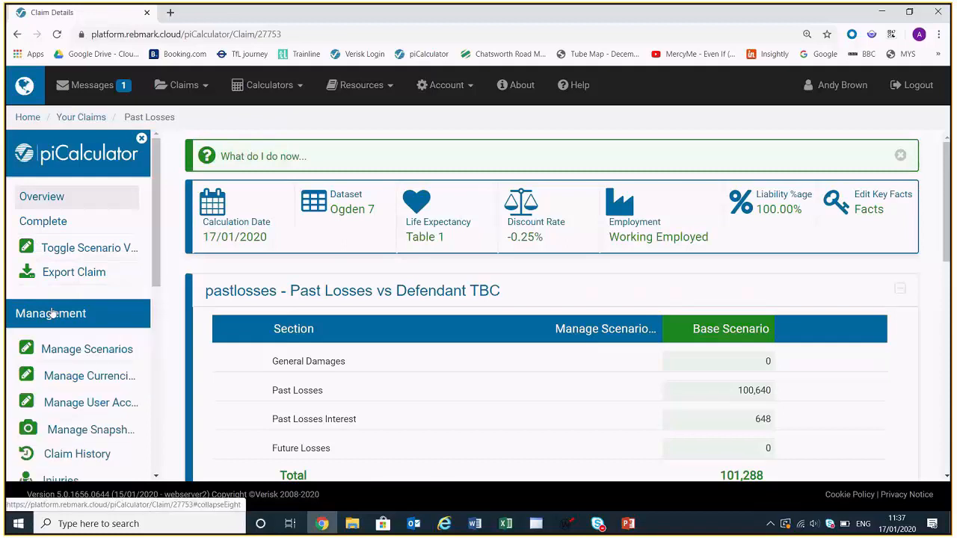
scroll(52, 314, "down", 1)
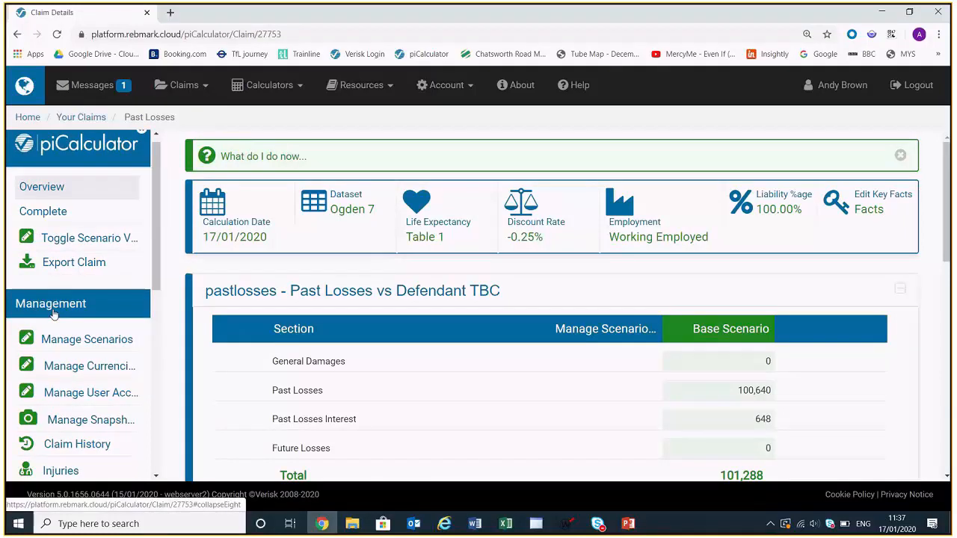
scroll(63, 340, "down", 2)
left_click(74, 369)
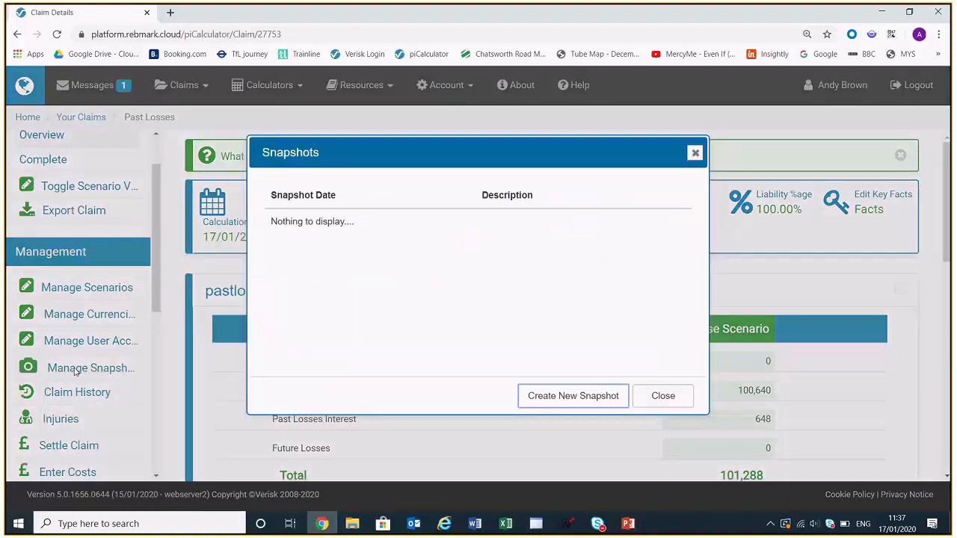
left_click(583, 402)
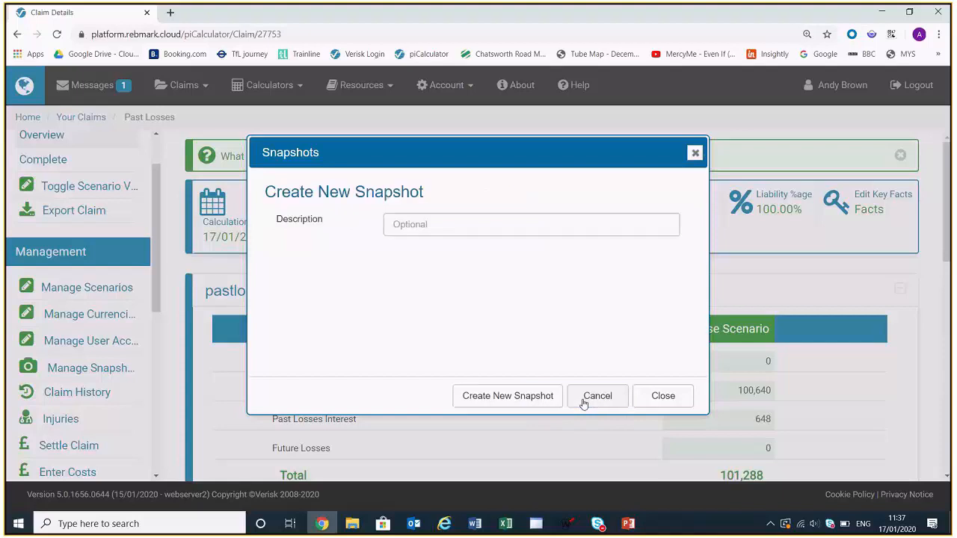
left_click(455, 219)
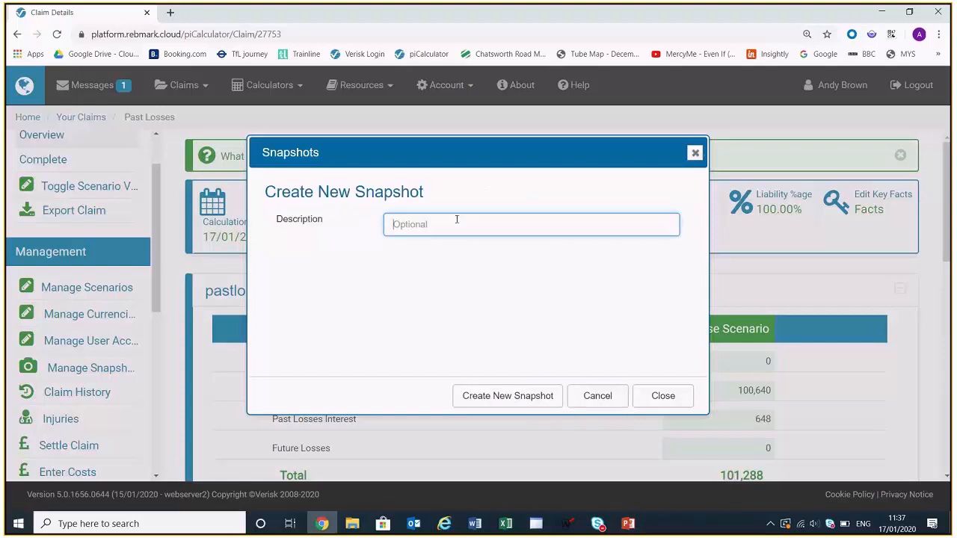
type("ASHE vs Payslips")
left_click(519, 398)
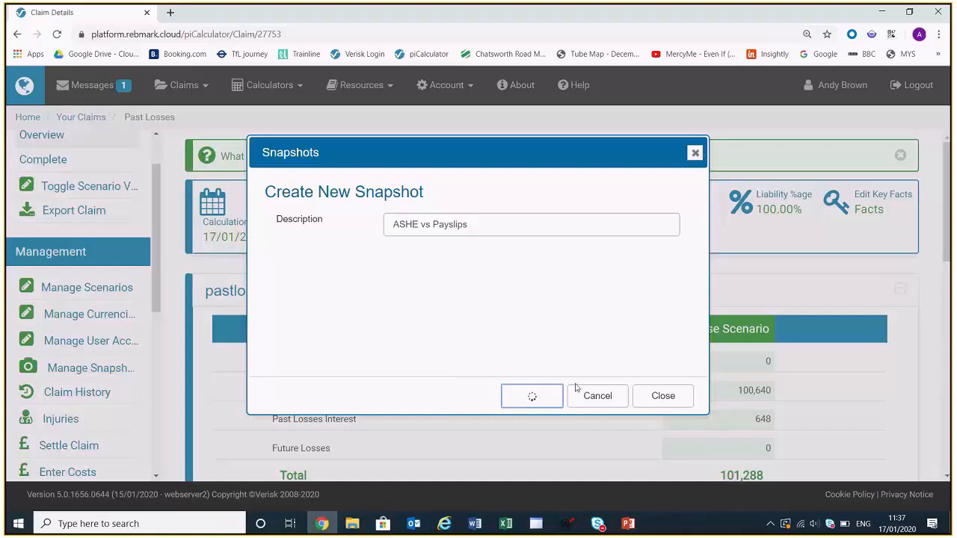
left_click(663, 396)
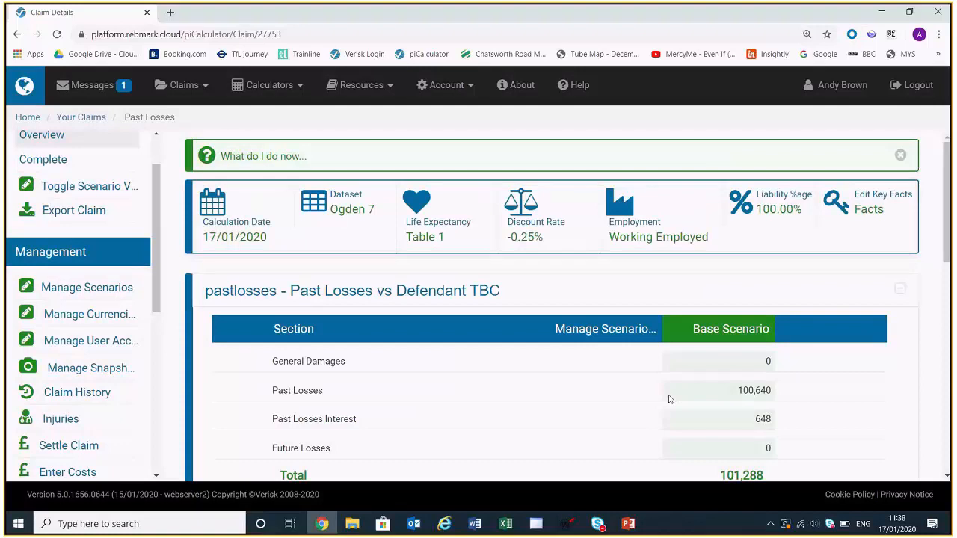
Convert the proposed payslip-based calculation in the Earnings head of loss to the current loss.
scroll(670, 396, "down", 4)
scroll(672, 394, "down", 3)
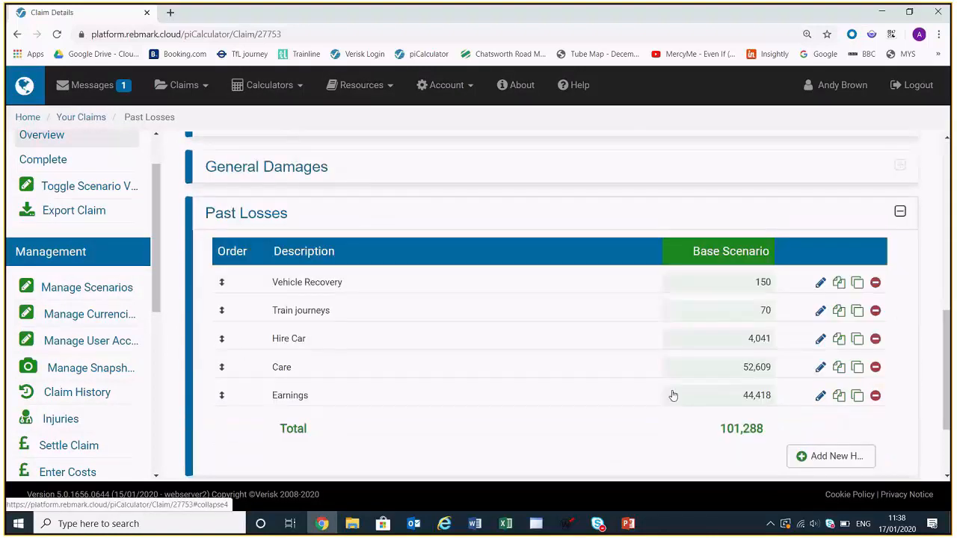
left_click(819, 400)
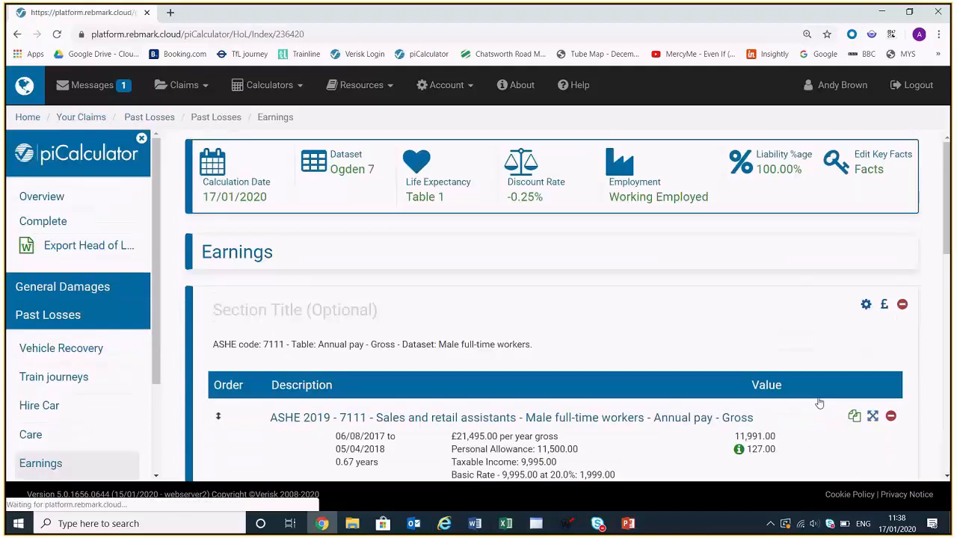
scroll(805, 391, "down", 5)
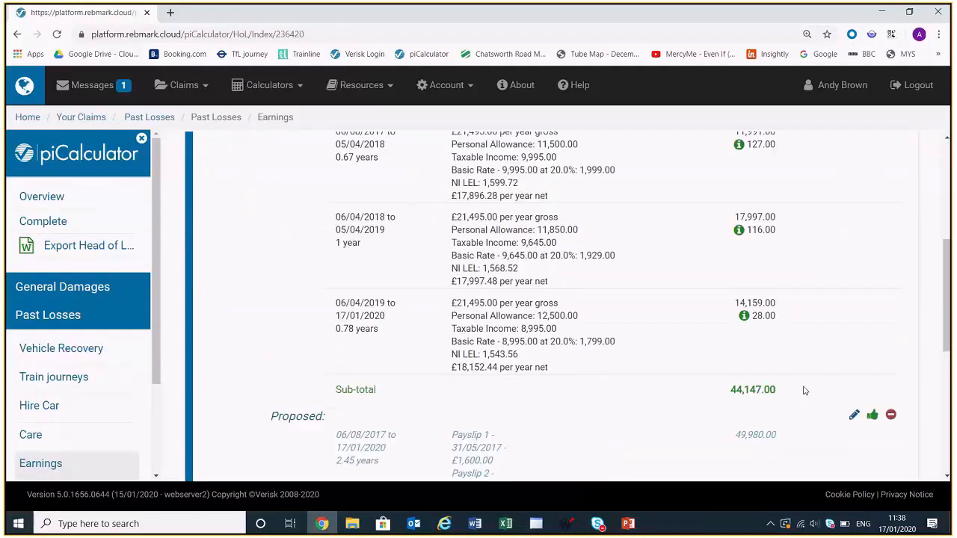
left_click(871, 411)
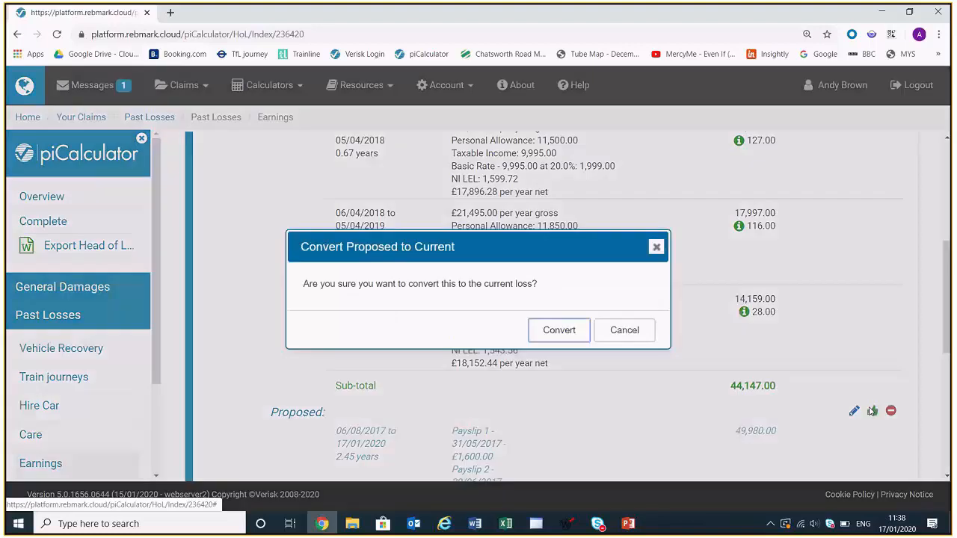
left_click(559, 333)
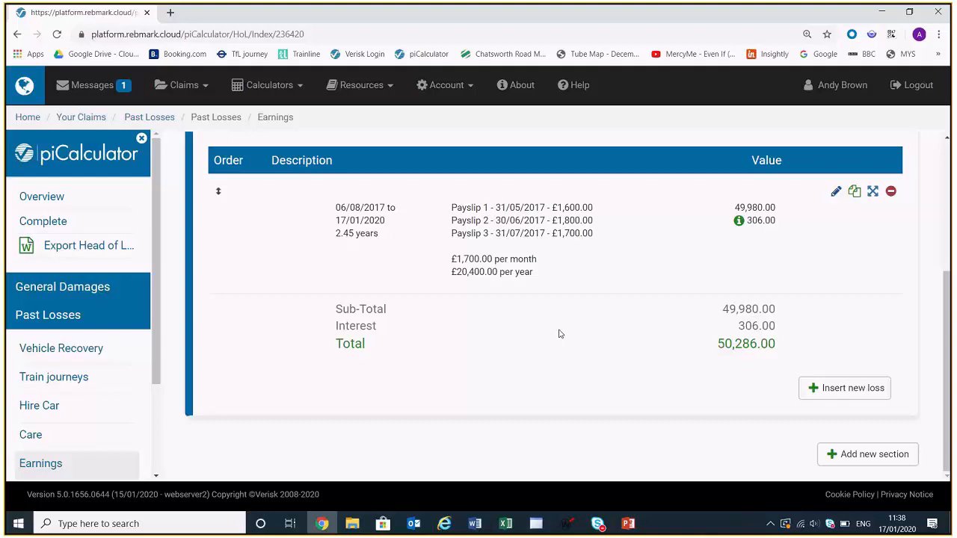
Open the "ASHE vs Payslips" snapshot and examine the current and proposed calculations in its Earnings head of loss.
left_click(32, 201)
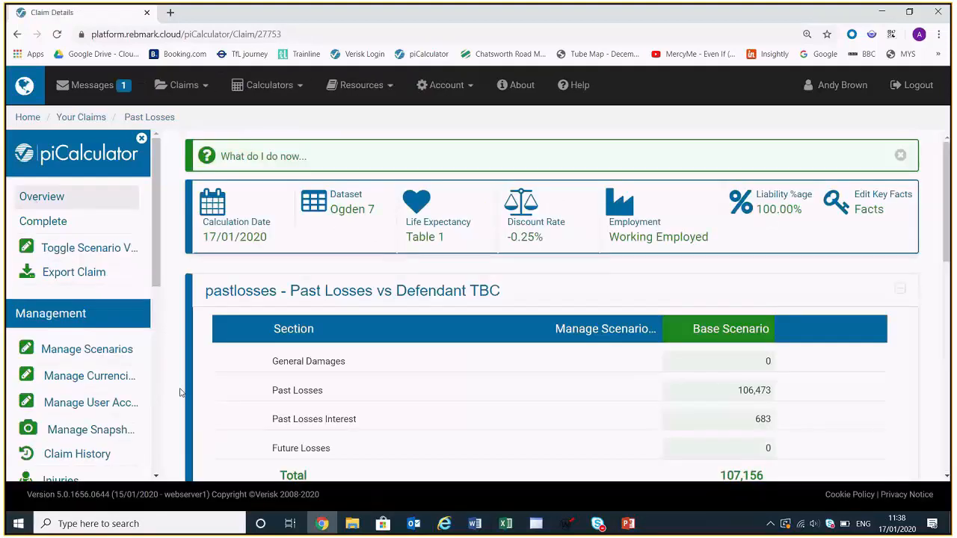
left_click(89, 432)
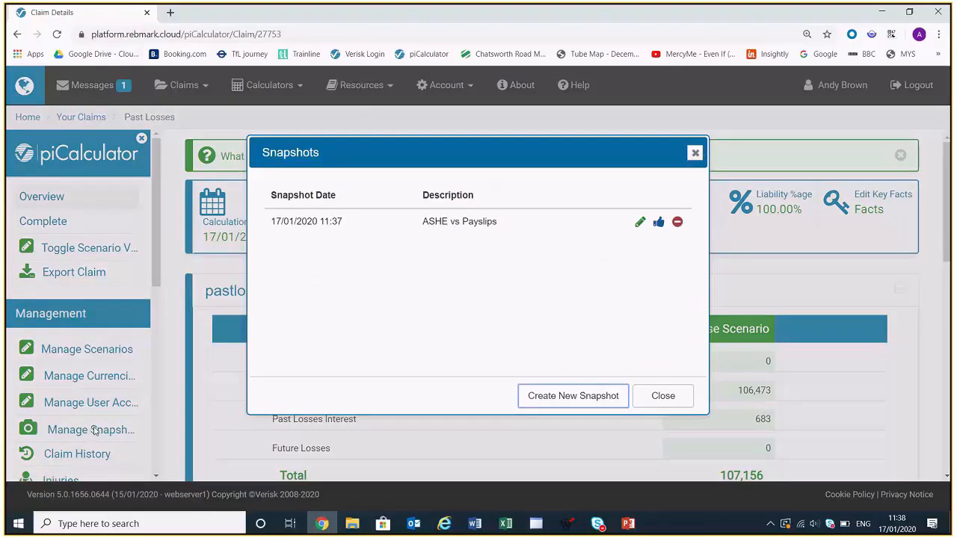
left_click(640, 225)
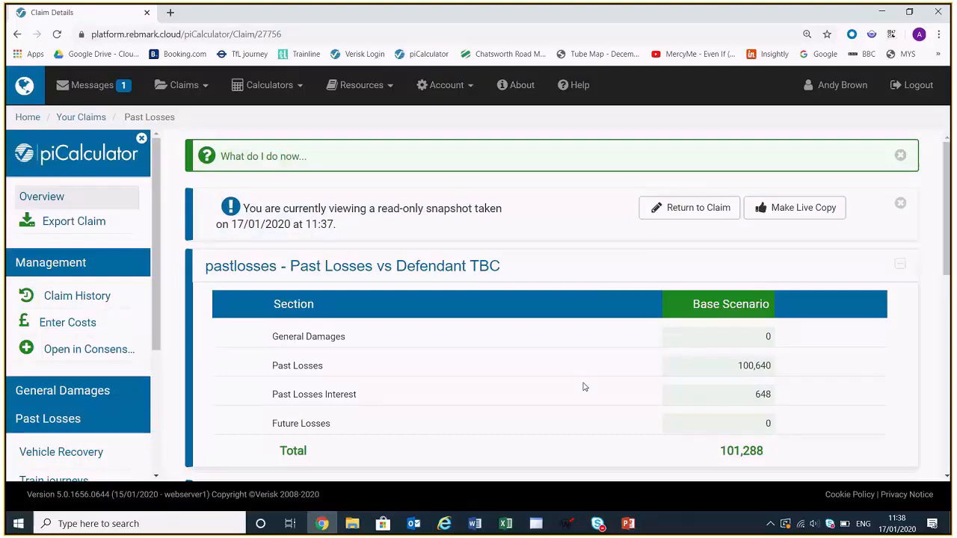
scroll(584, 386, "down", 6)
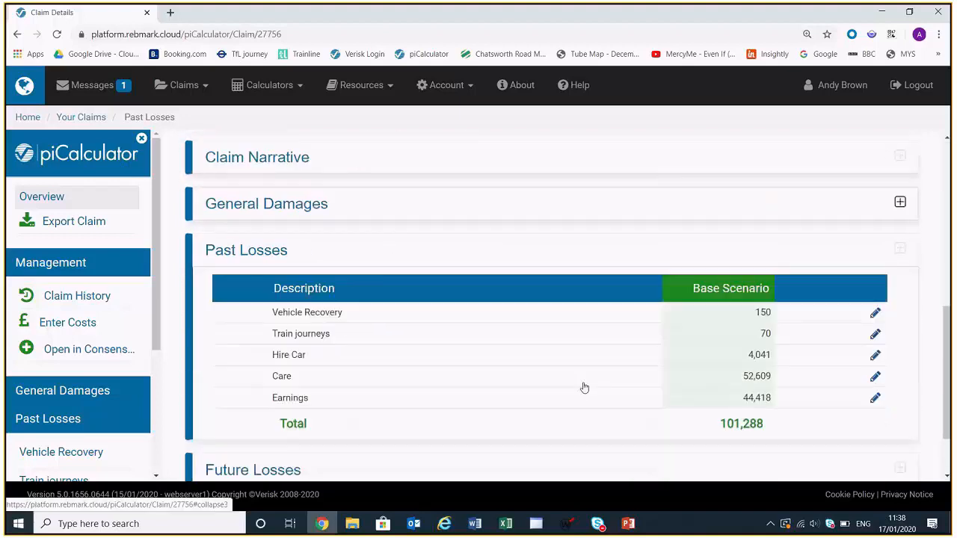
scroll(598, 373, "down", 1)
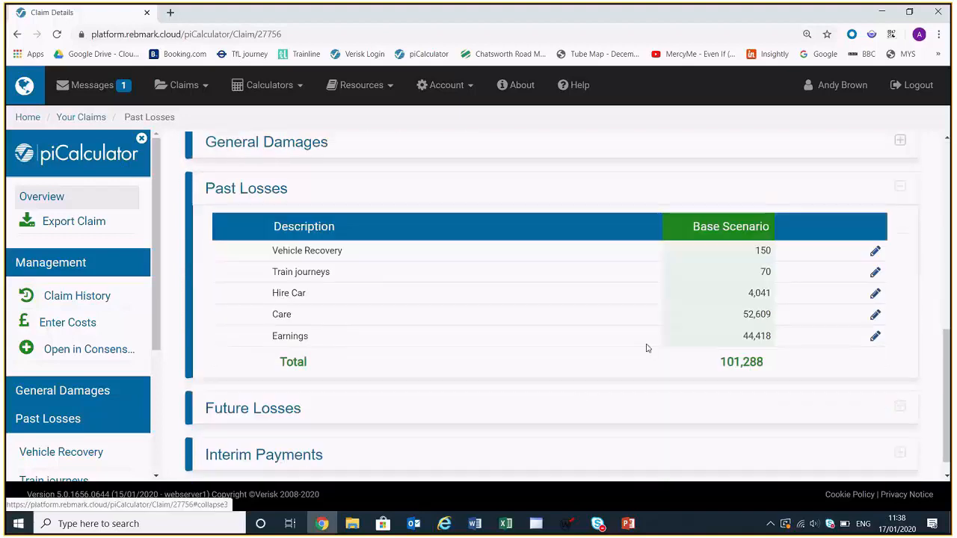
left_click(874, 336)
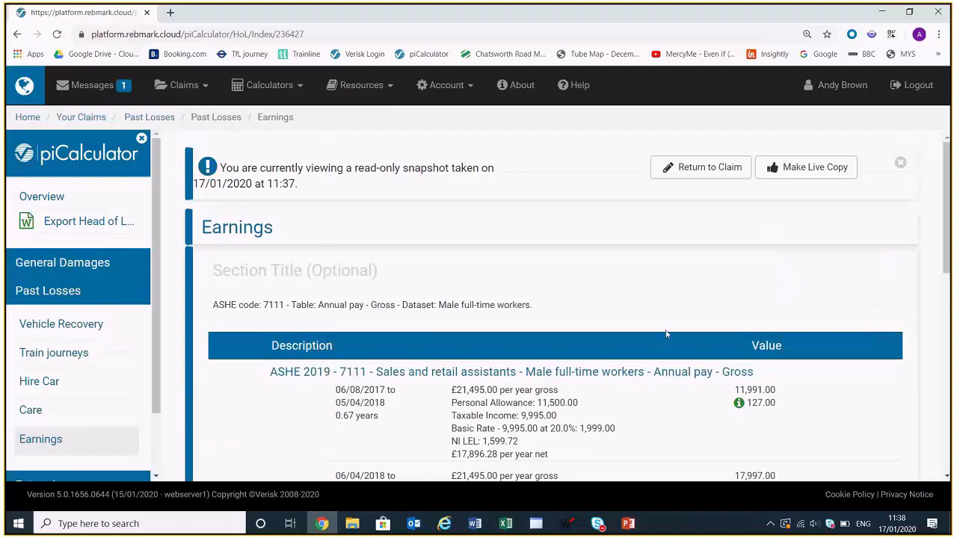
scroll(660, 335, "down", 5)
scroll(661, 336, "down", 3)
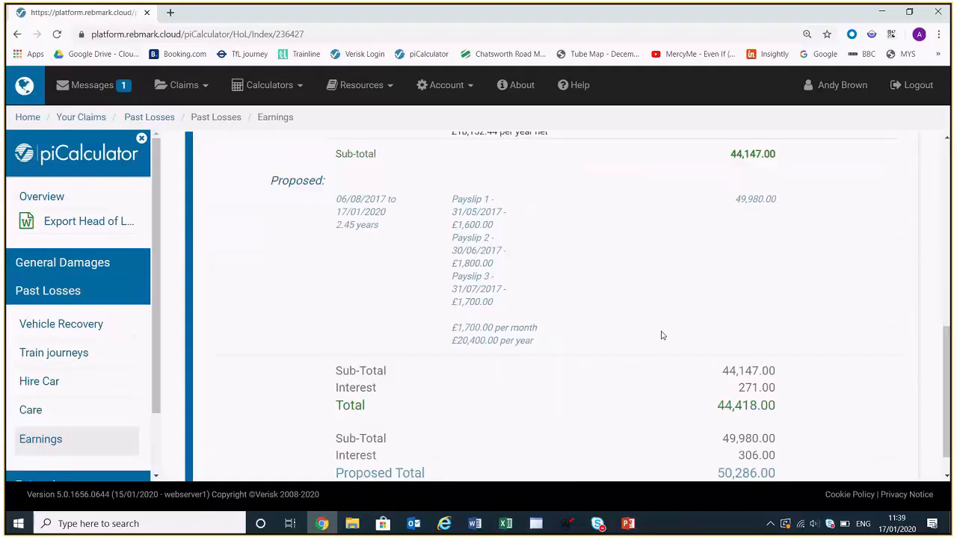
scroll(660, 335, "up", 8)
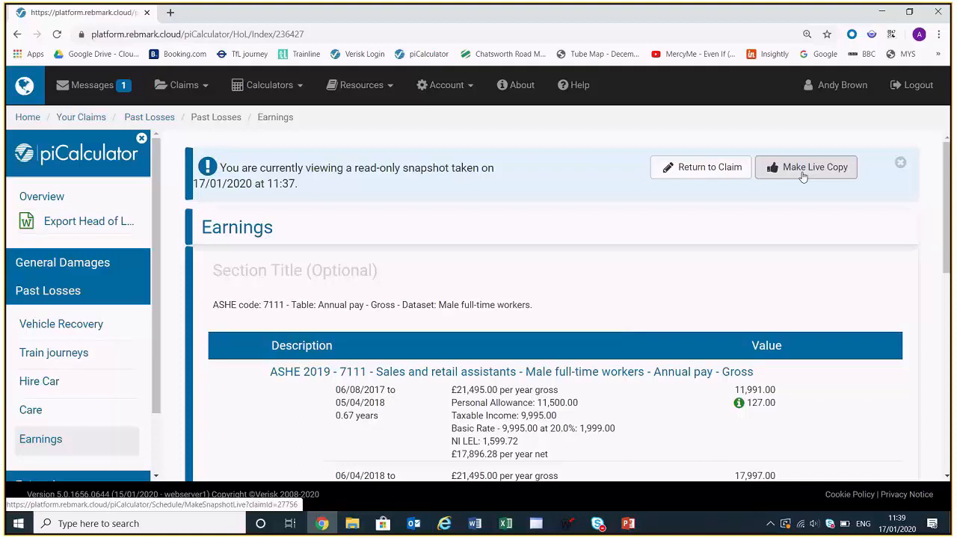
Return from the snapshot to the live claim and review its totals and past losses breakdown.
left_click(697, 168)
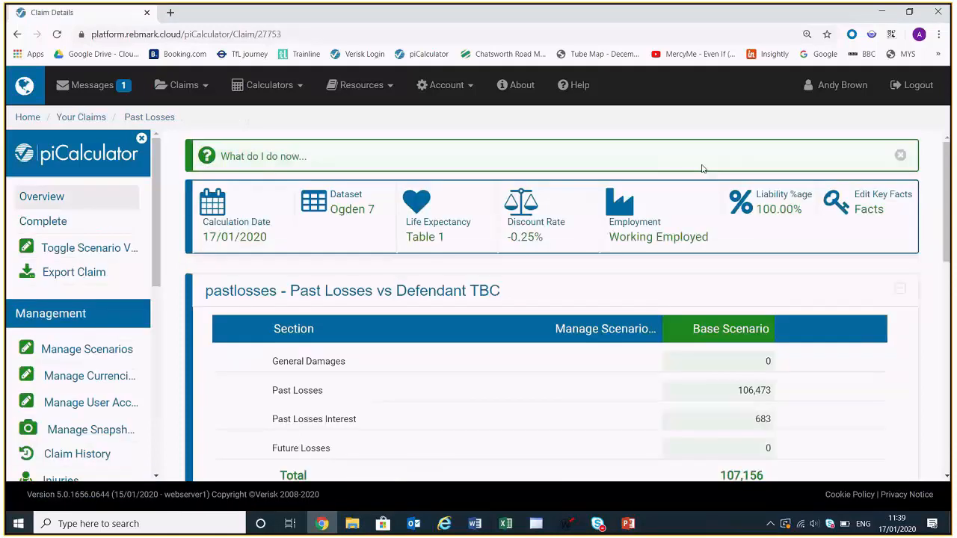
scroll(695, 179, "down", 3)
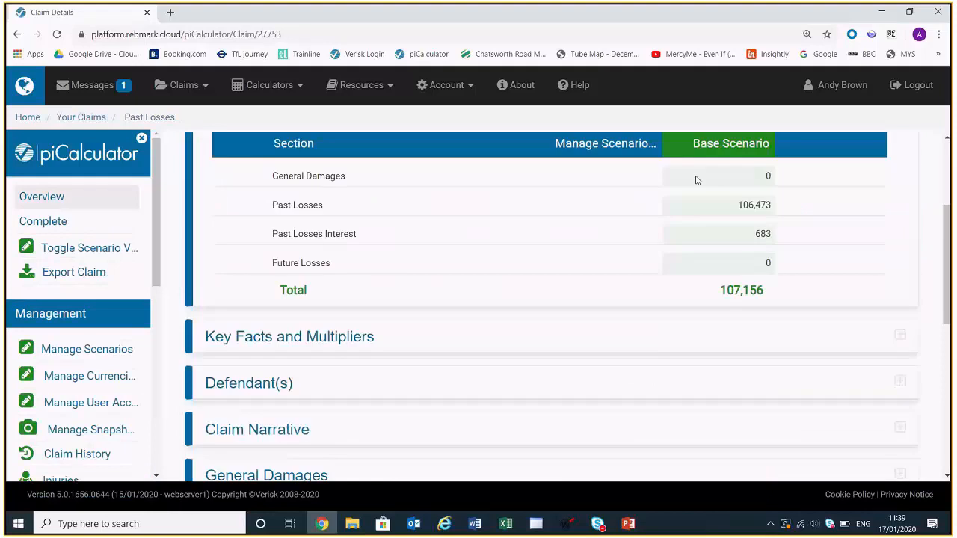
scroll(695, 179, "up", 1)
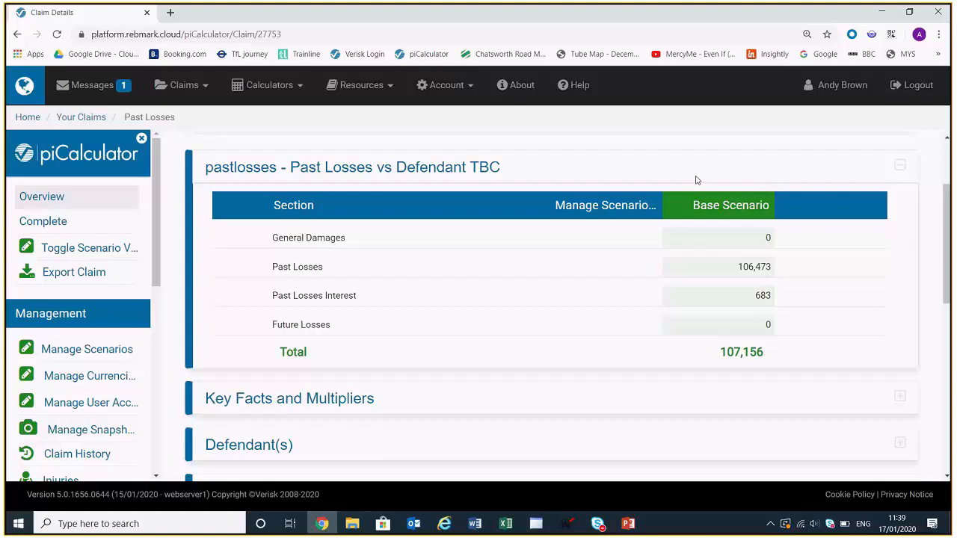
scroll(695, 180, "down", 5)
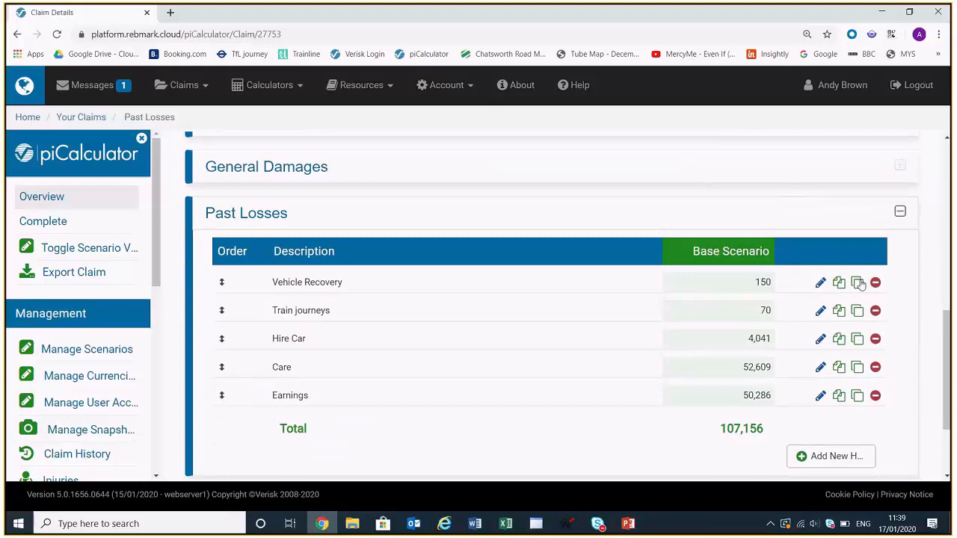
In the Earnings head of loss, insert a new Monies Received loss with the description "Part-time return to work".
left_click(820, 396)
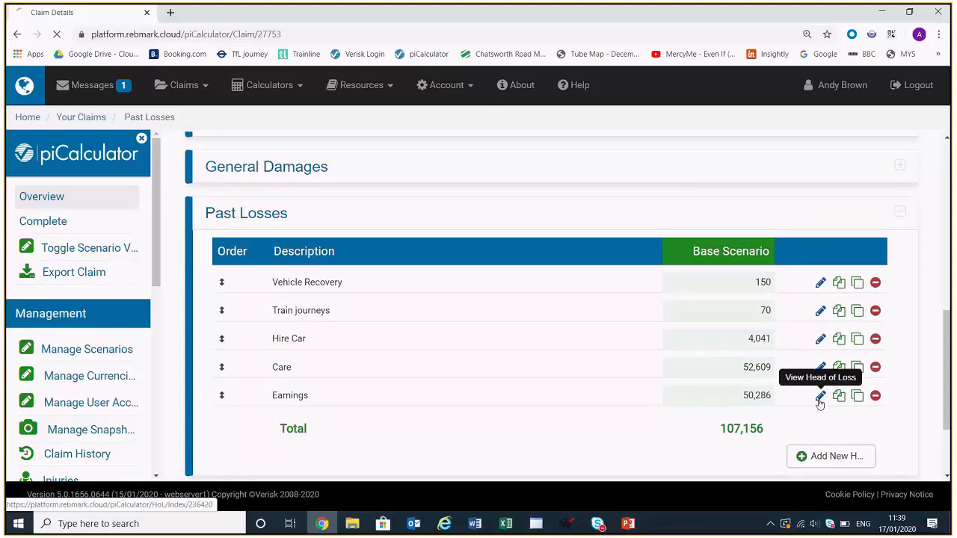
scroll(718, 229, "down", 3)
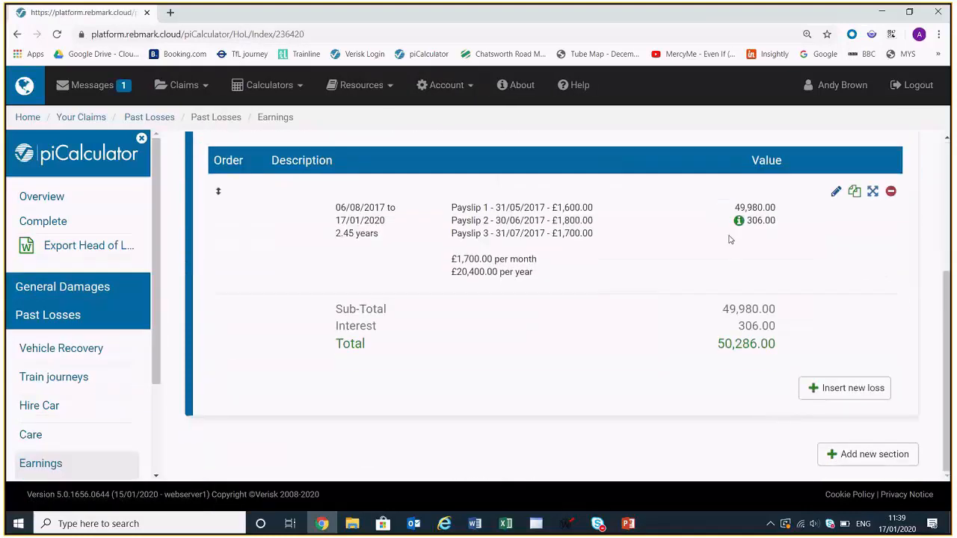
left_click(859, 392)
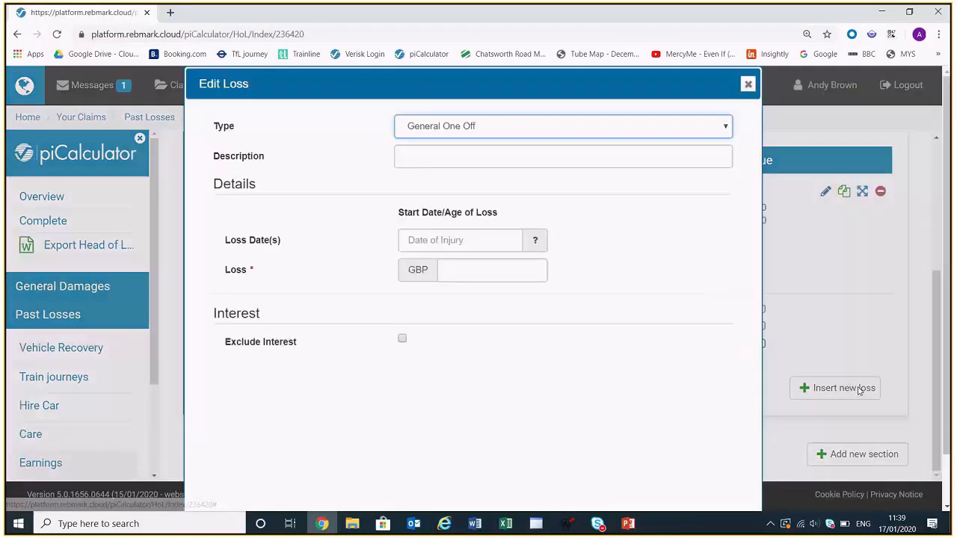
left_click(630, 128)
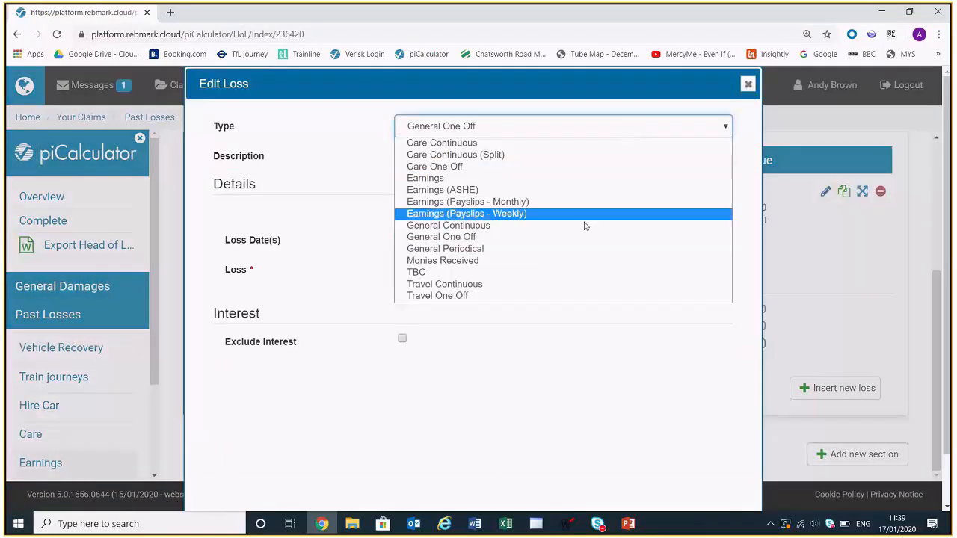
left_click(579, 260)
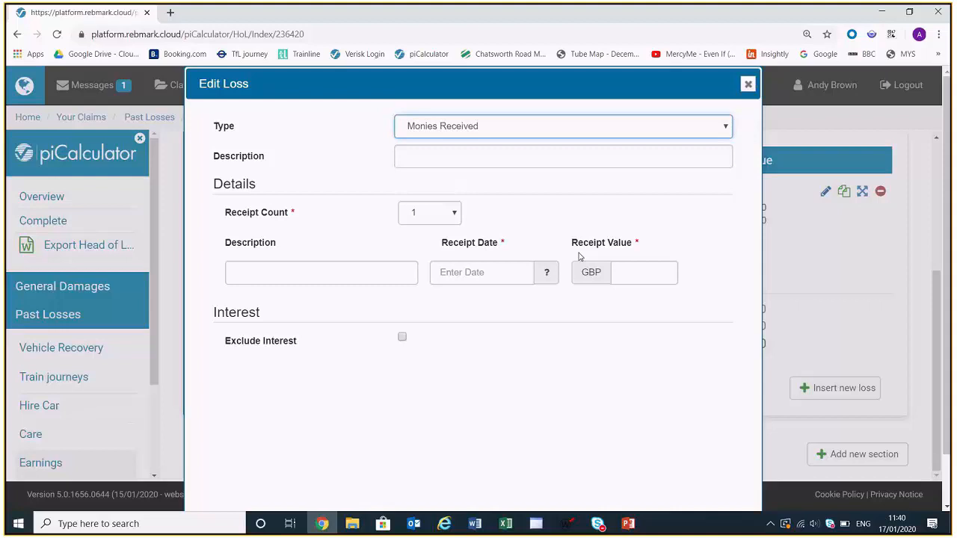
left_click(506, 158)
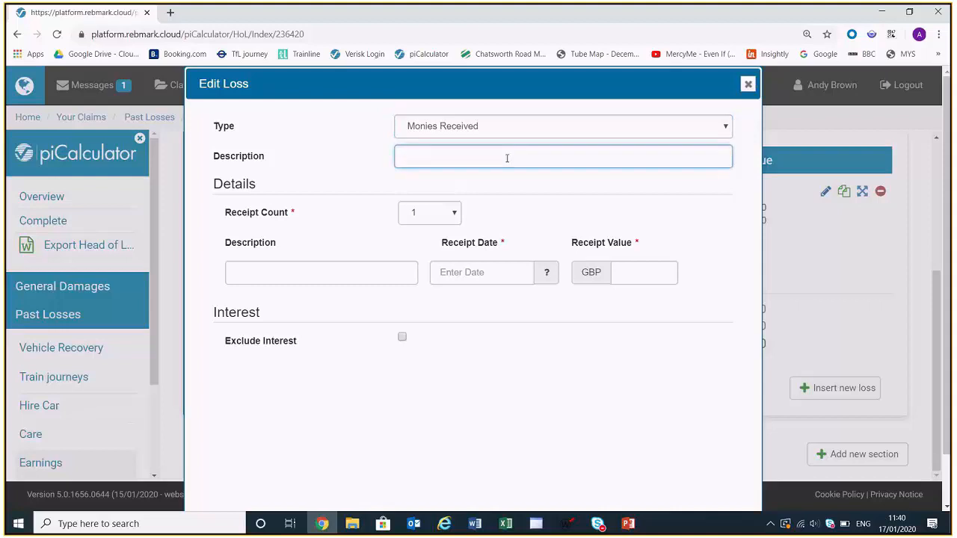
type("Part-time pay")
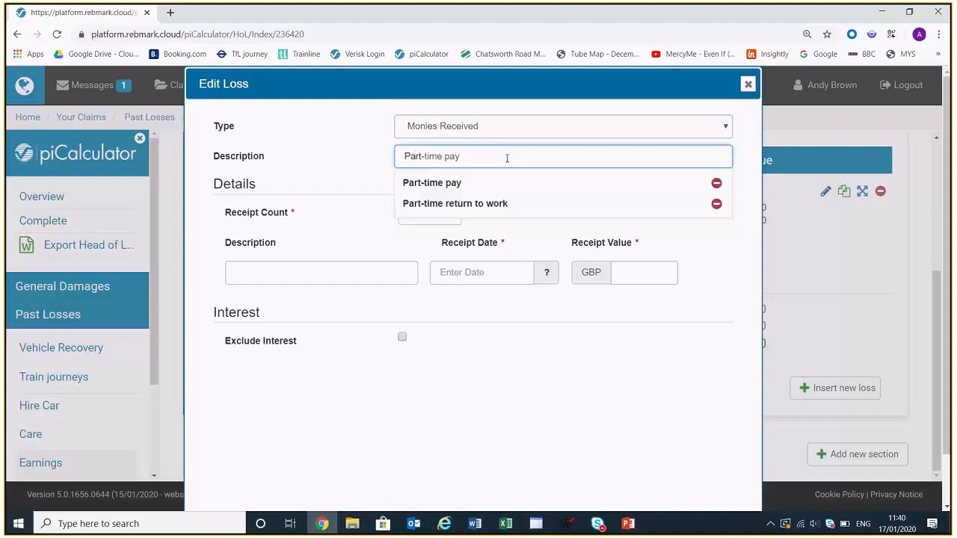
left_click(472, 209)
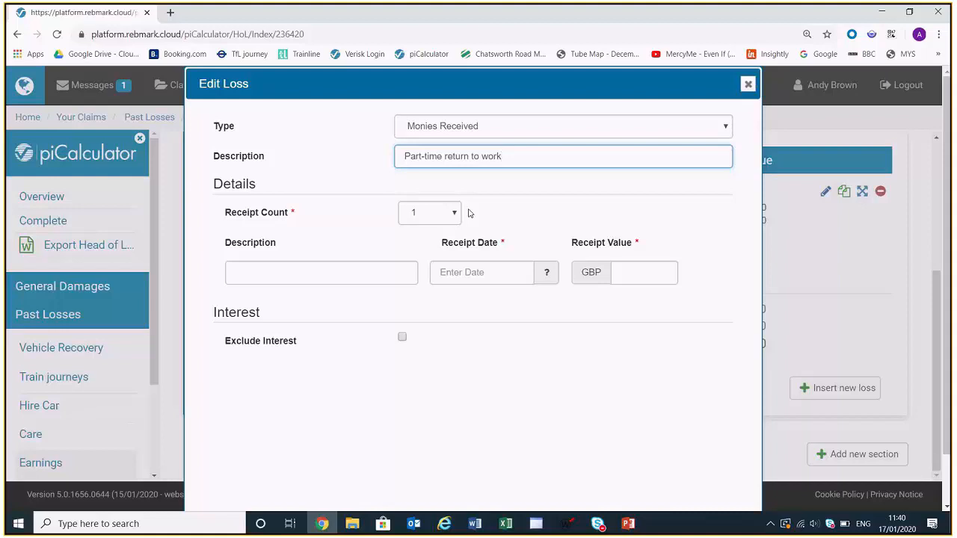
left_click(455, 215)
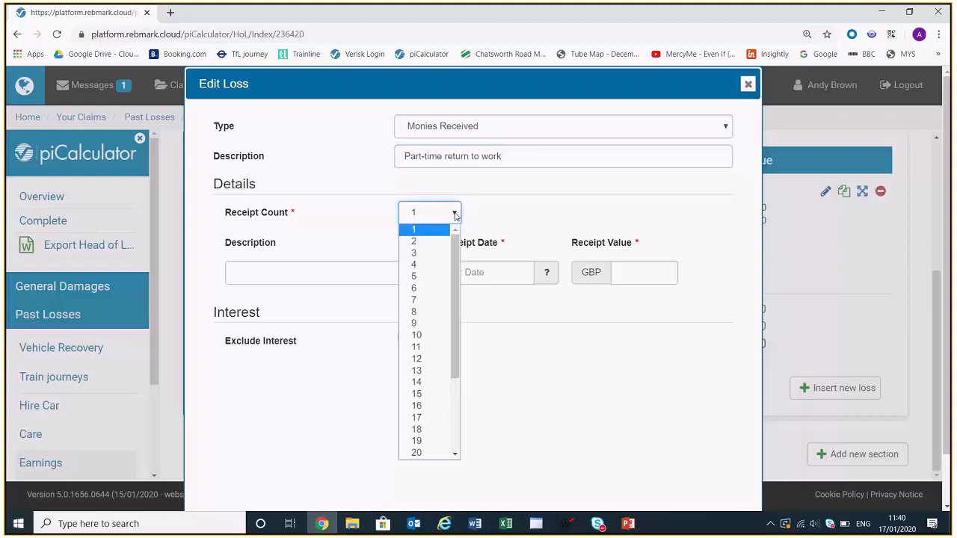
left_click(426, 360)
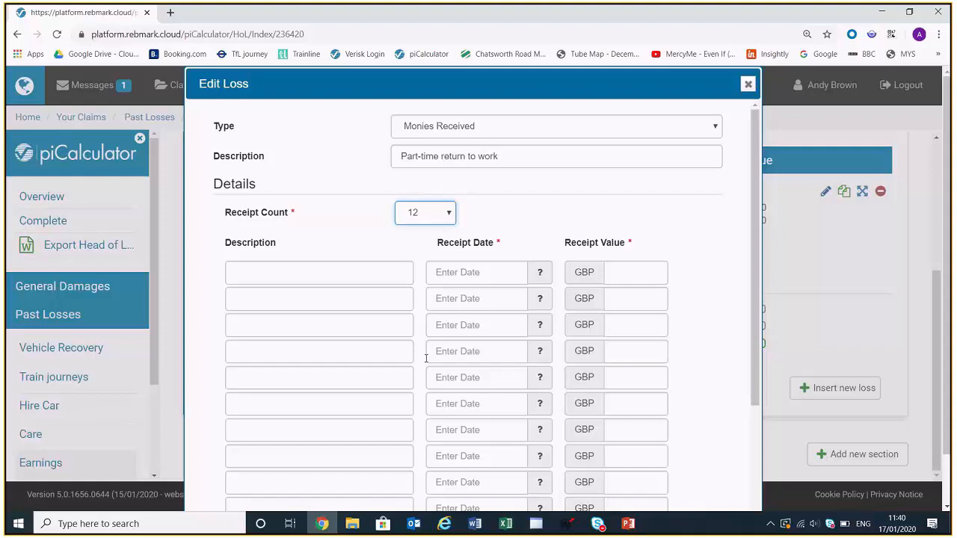
left_click(433, 213)
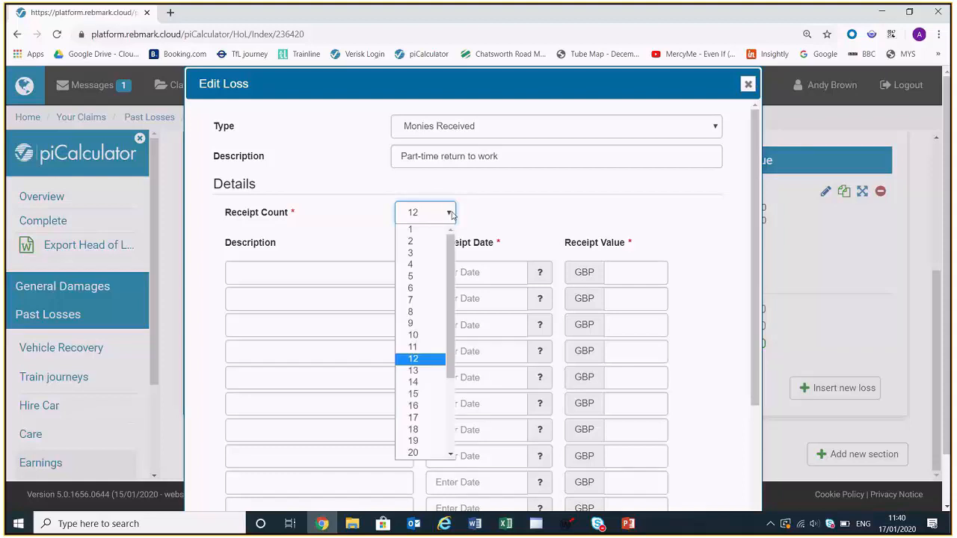
left_click(434, 230)
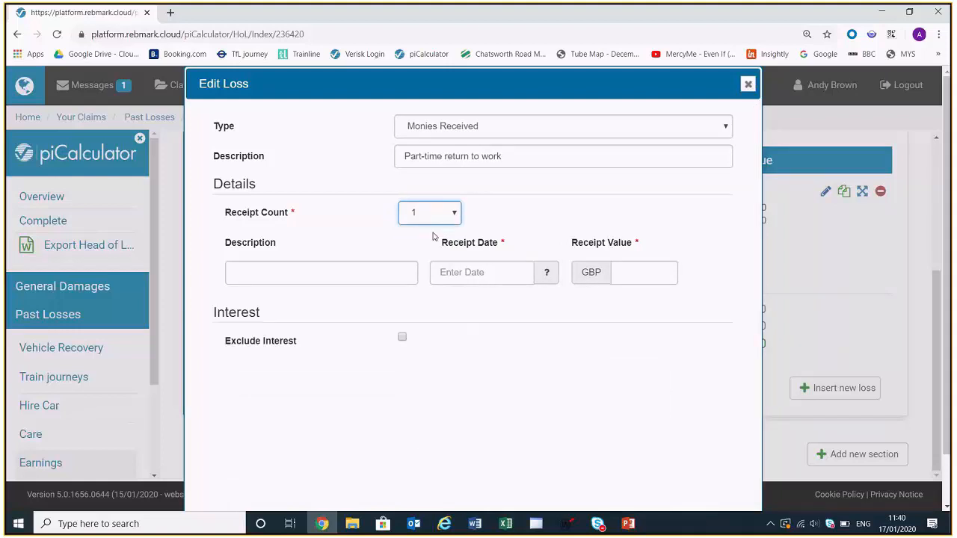
Record a receipt described as "1 month p/t return to work", dated 31/08/2018, for GBP 800, and save the loss.
left_click(365, 266)
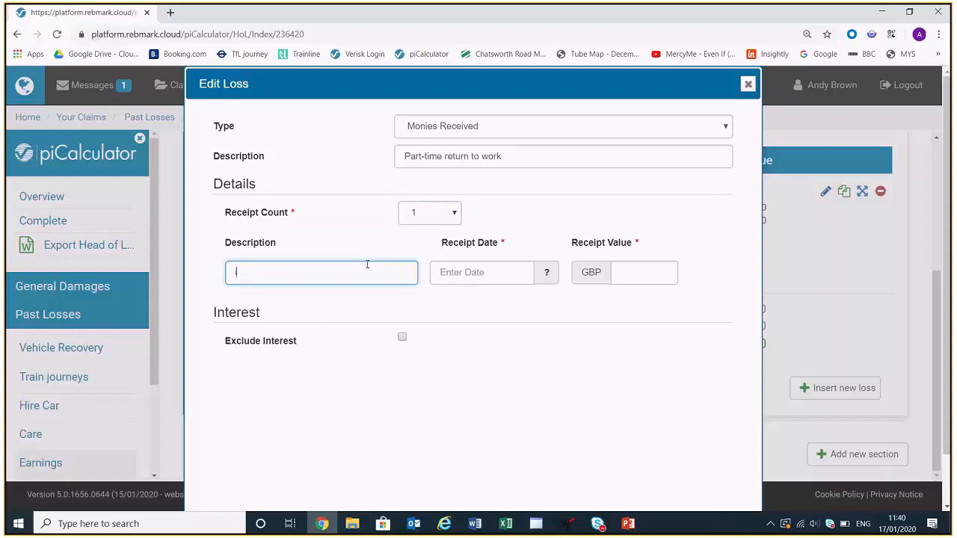
type("1 month p/t return to work")
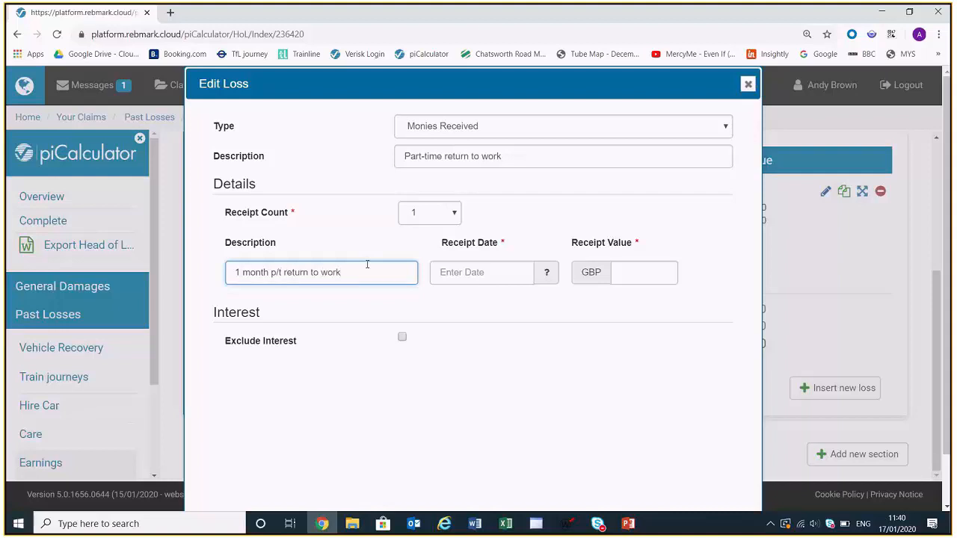
left_click(465, 272)
type("01/")
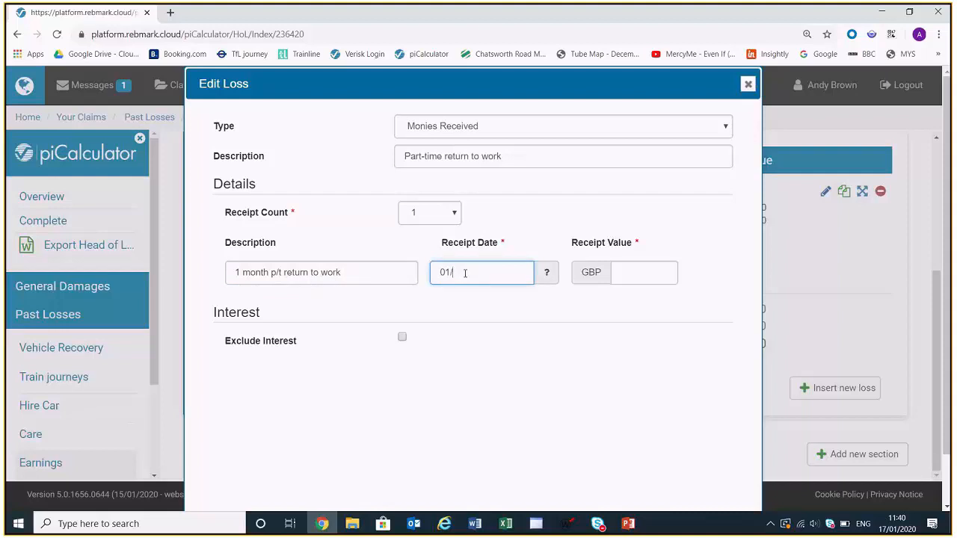
key("BackSpace")
type("31/08/2018")
left_click(648, 272)
type("800")
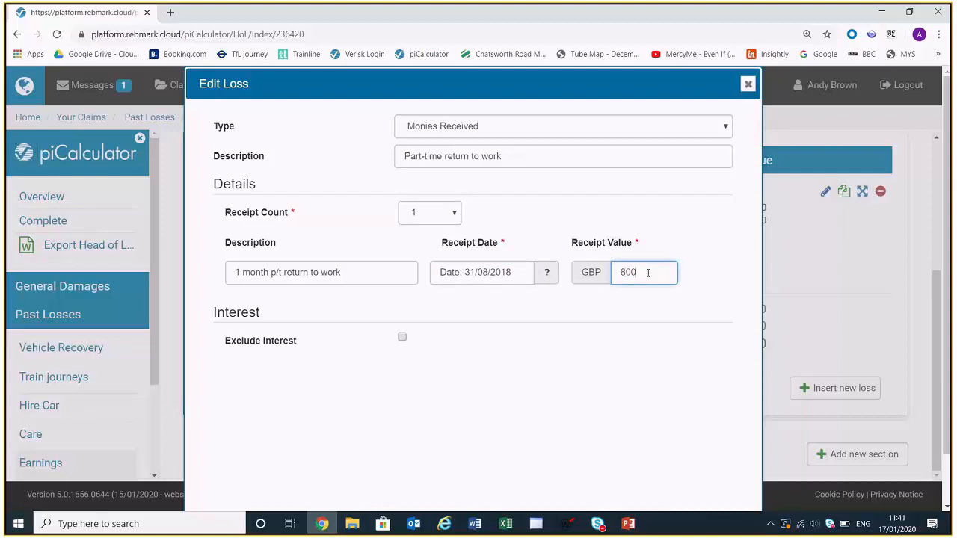
scroll(650, 271, "down", 1)
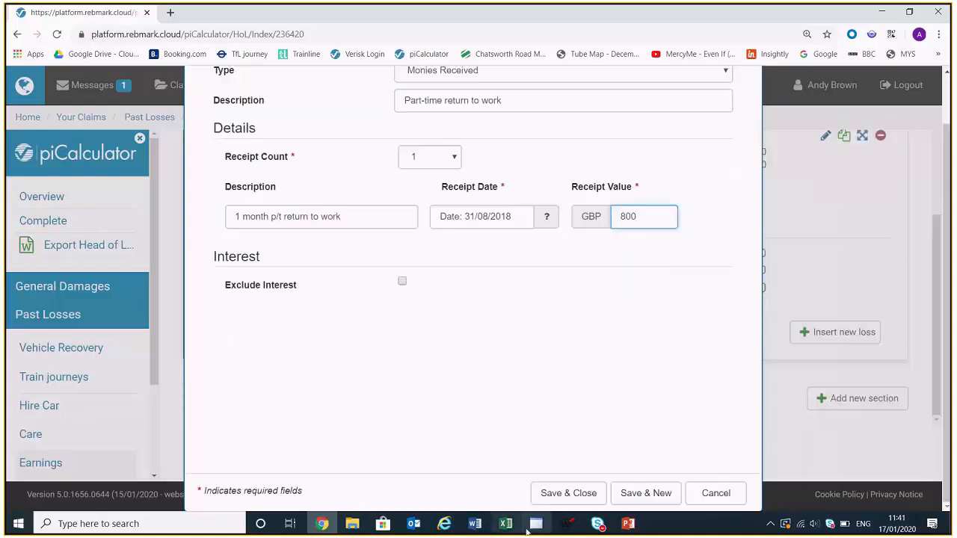
left_click(566, 496)
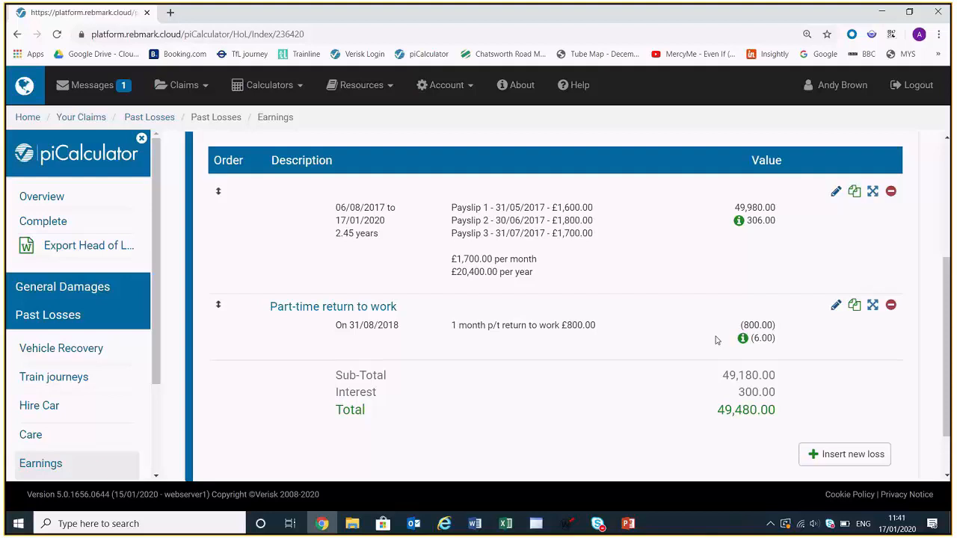
mouse_move(741, 220)
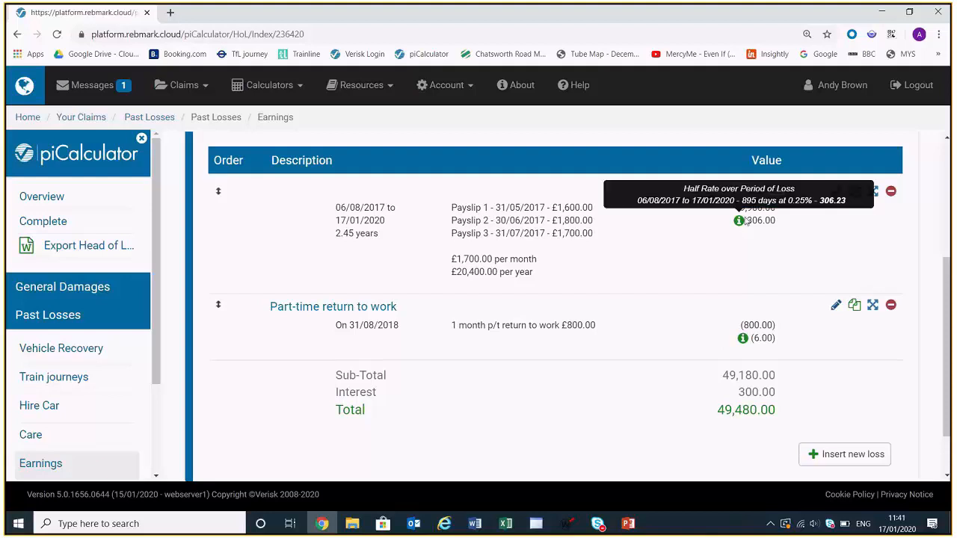
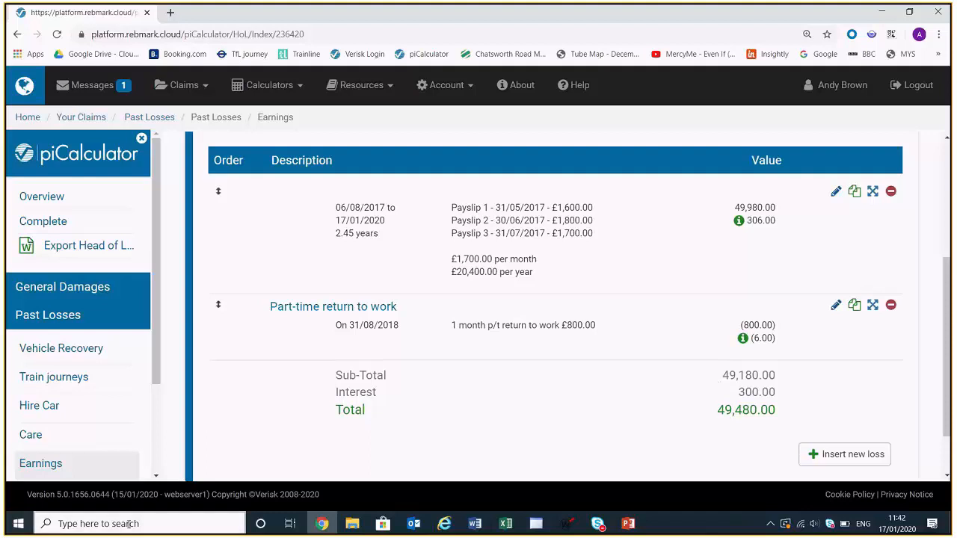
Add a new head of loss named "Trips to hospital" to the past losses.
scroll(79, 423, "down", 1)
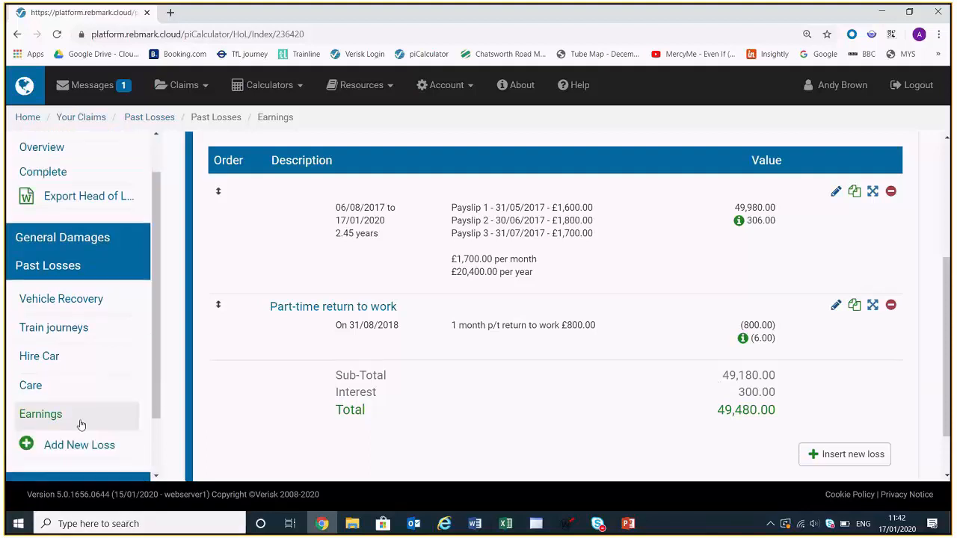
left_click(77, 446)
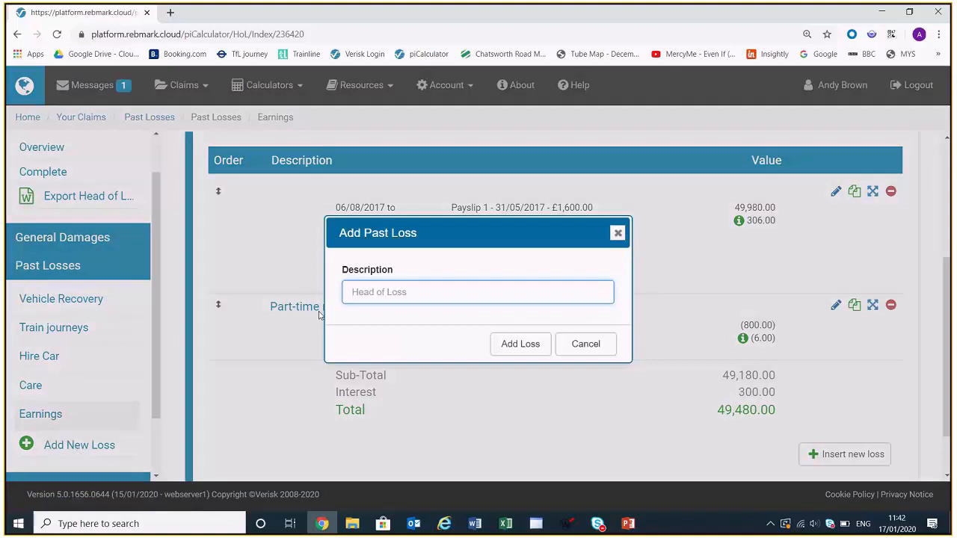
type("Trips to hospital")
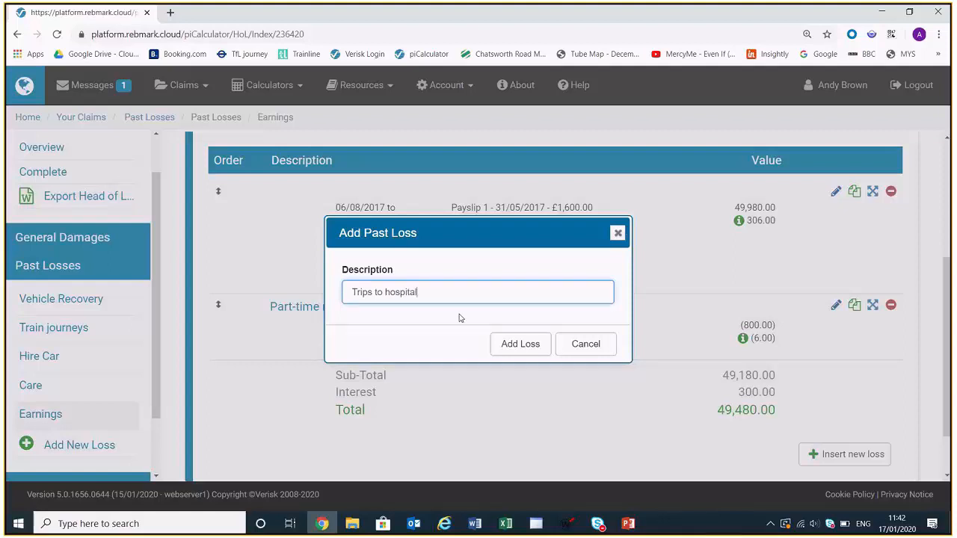
left_click(509, 344)
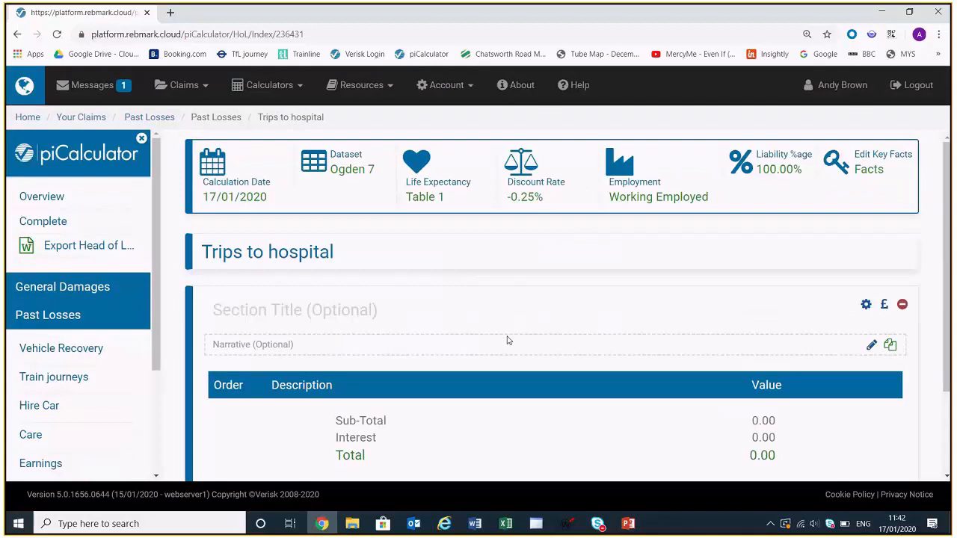
Insert a Travel One Off loss under Trips to hospital with the description "Appointment to see specialist in London".
scroll(507, 340, "down", 2)
left_click(853, 388)
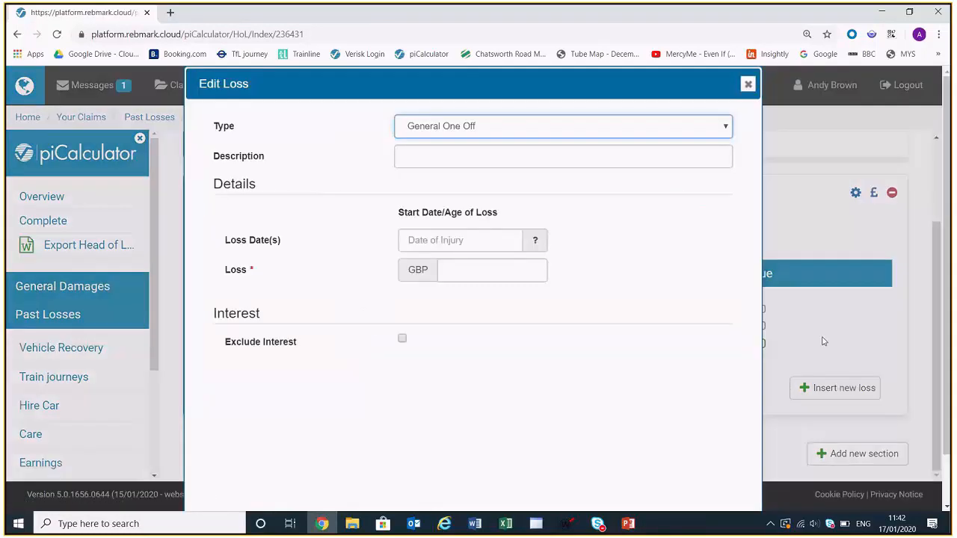
left_click(612, 121)
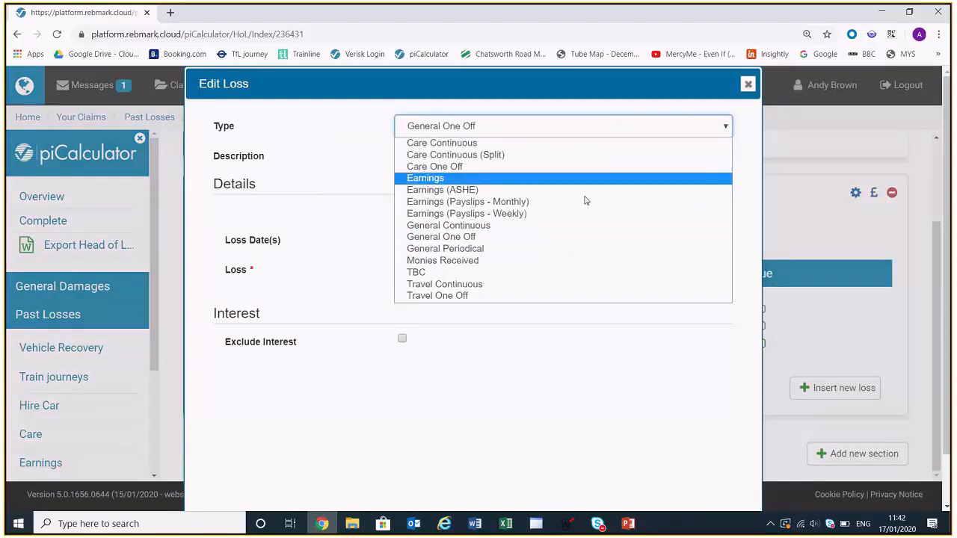
left_click(539, 294)
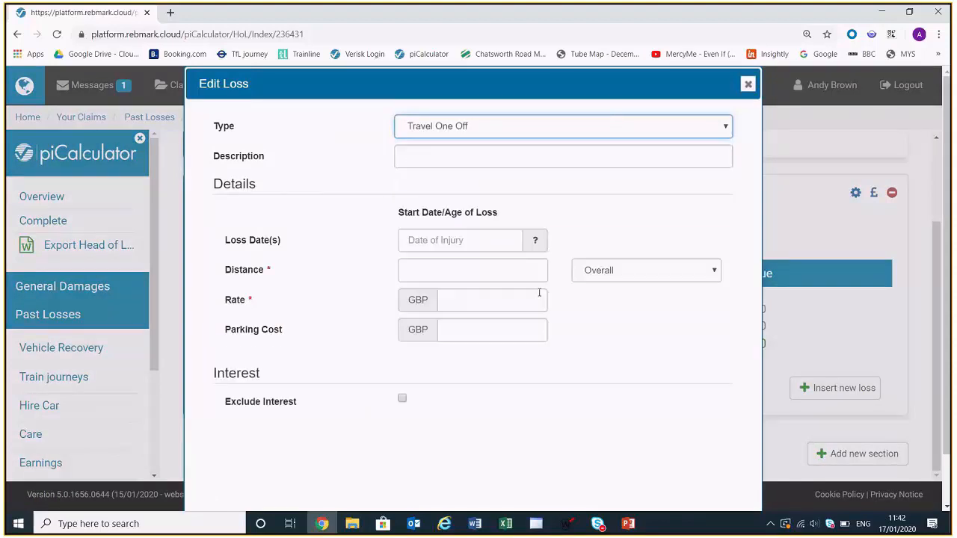
left_click(410, 153)
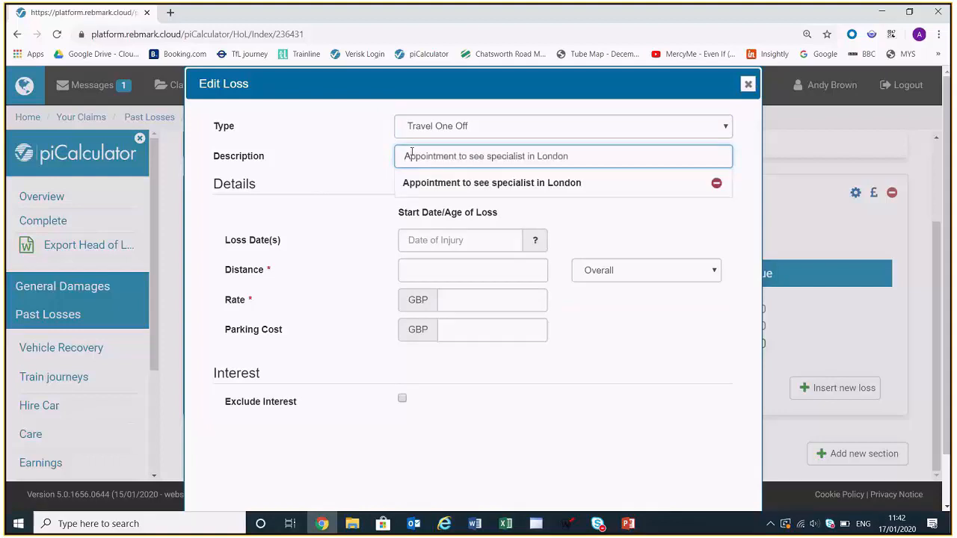
left_click(426, 184)
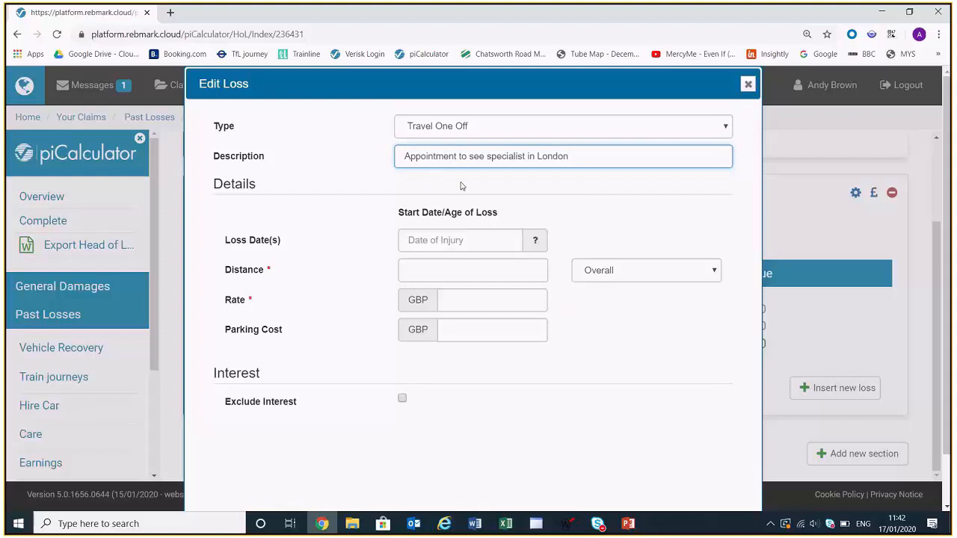
Date the specialist appointment travel loss 15/04/2018 and set its distance to 50 miles each way.
left_click(463, 234)
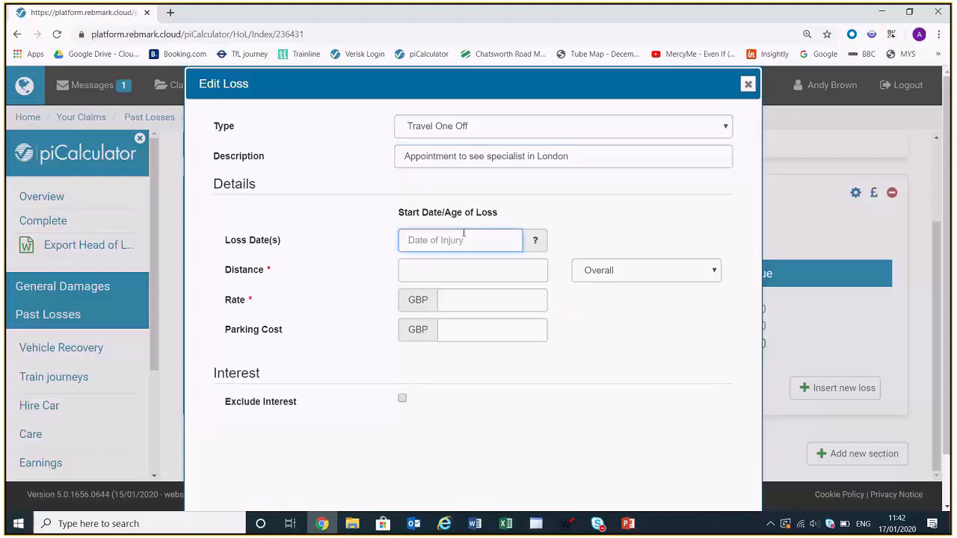
type("15/04/2018")
left_click(459, 268)
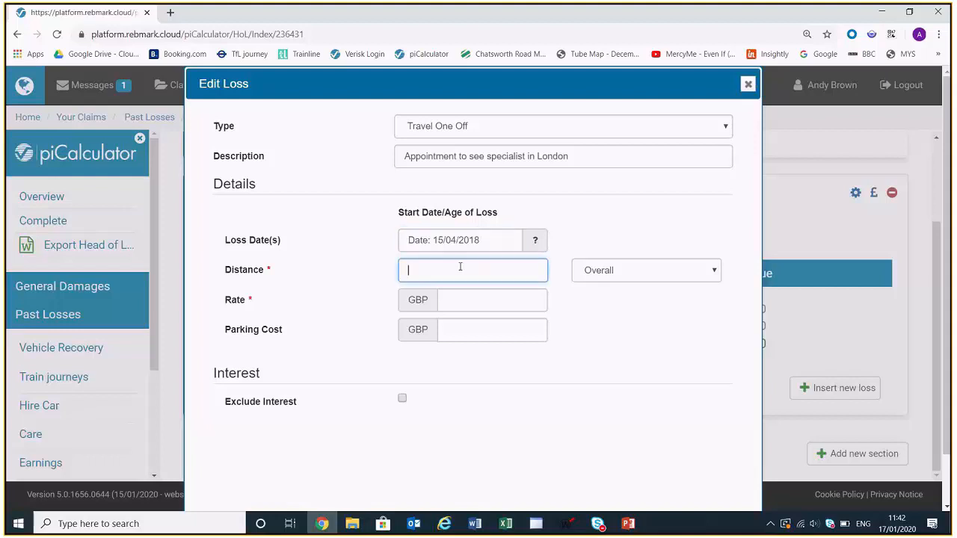
type("50")
left_click(715, 271)
left_click(691, 310)
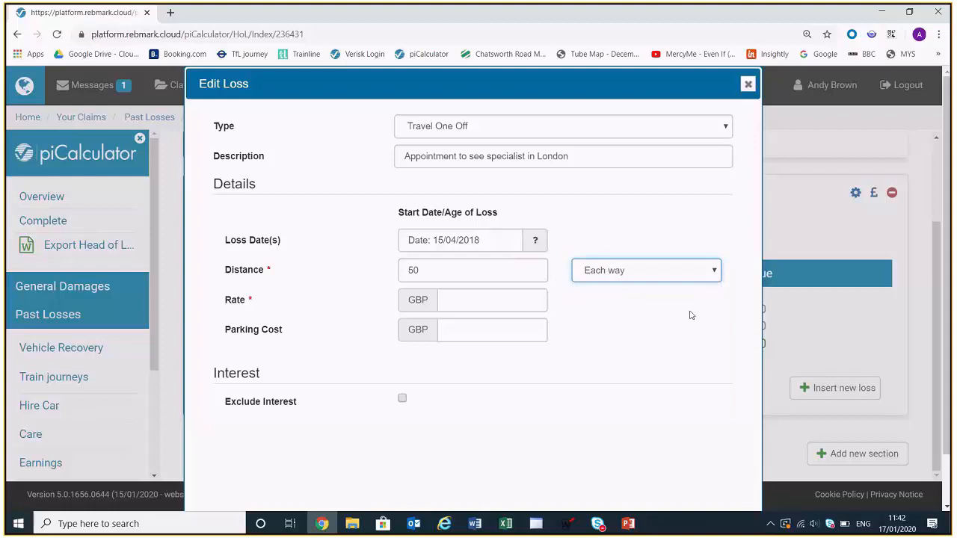
Set the travel rate to GBP 0.45 and the parking cost to GBP 5, and save the loss.
left_click(495, 298)
type("0.45")
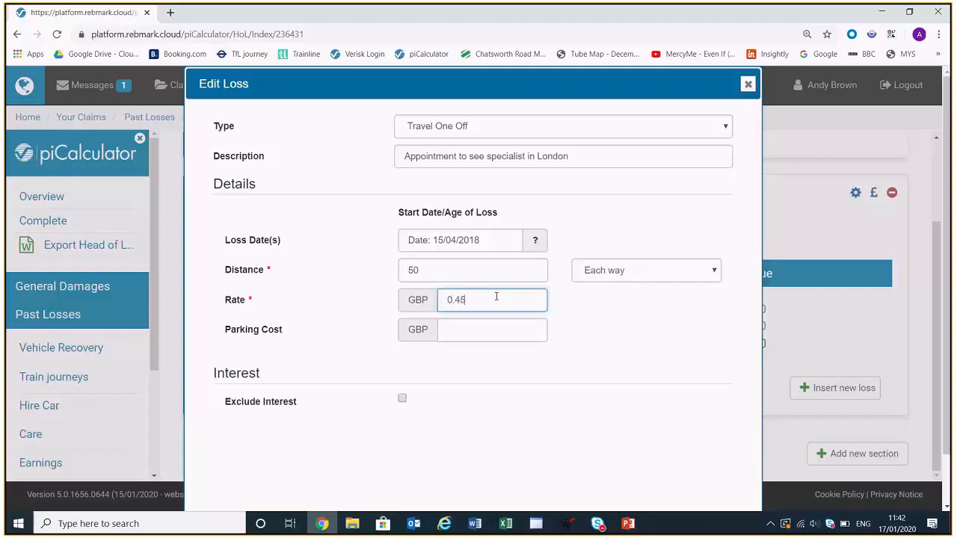
left_click(472, 331)
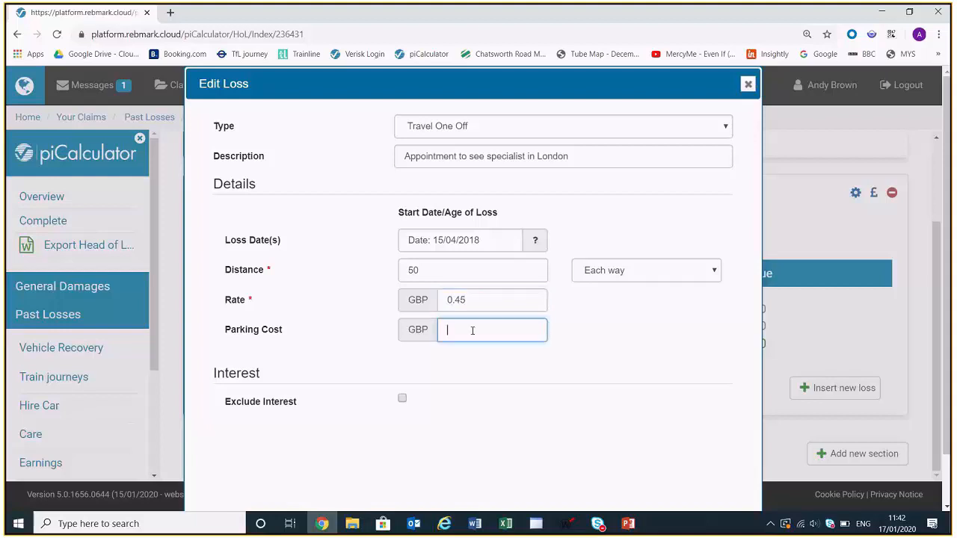
type("5")
scroll(475, 329, "down", 1)
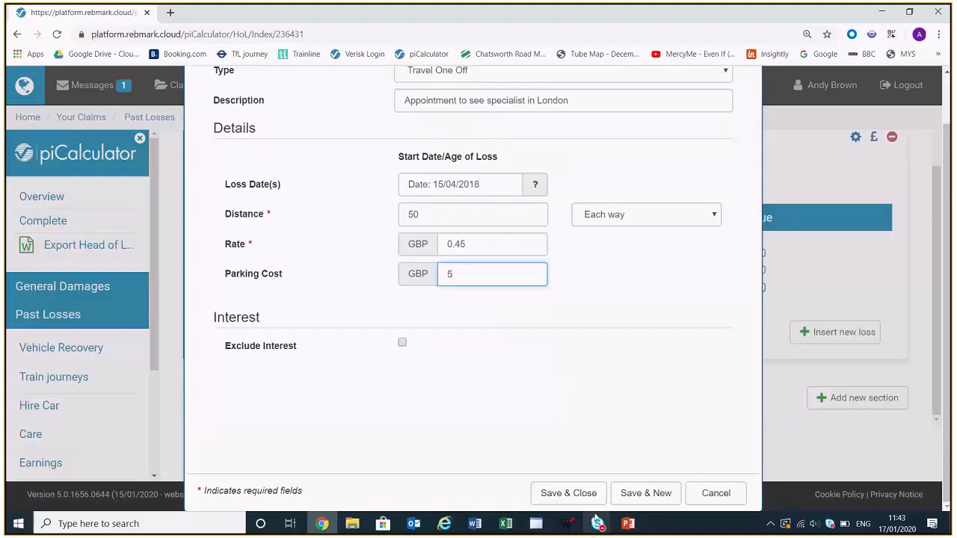
left_click(573, 496)
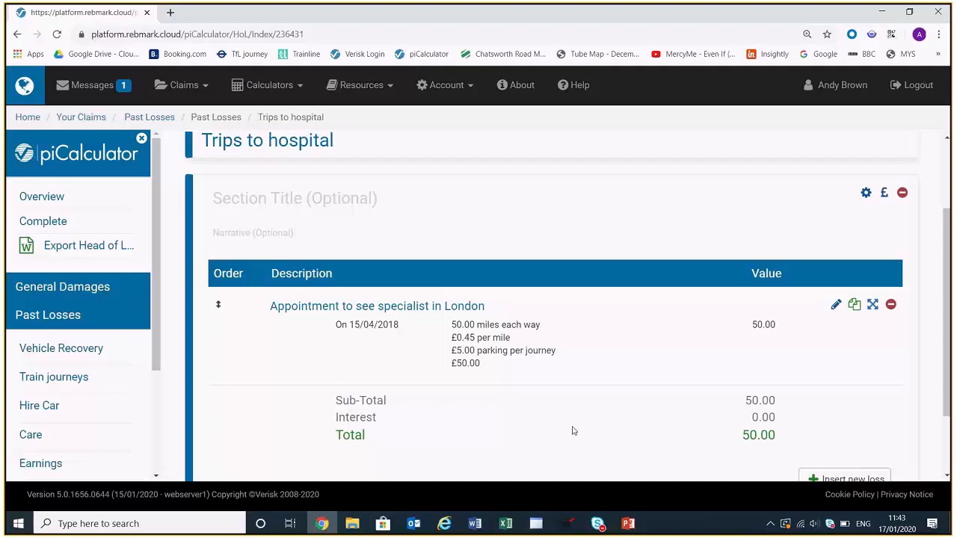
Insert a Travel Continuous loss under Trips to hospital with the description "Twice monthly visits to clinic for 6 months".
scroll(573, 430, "down", 2)
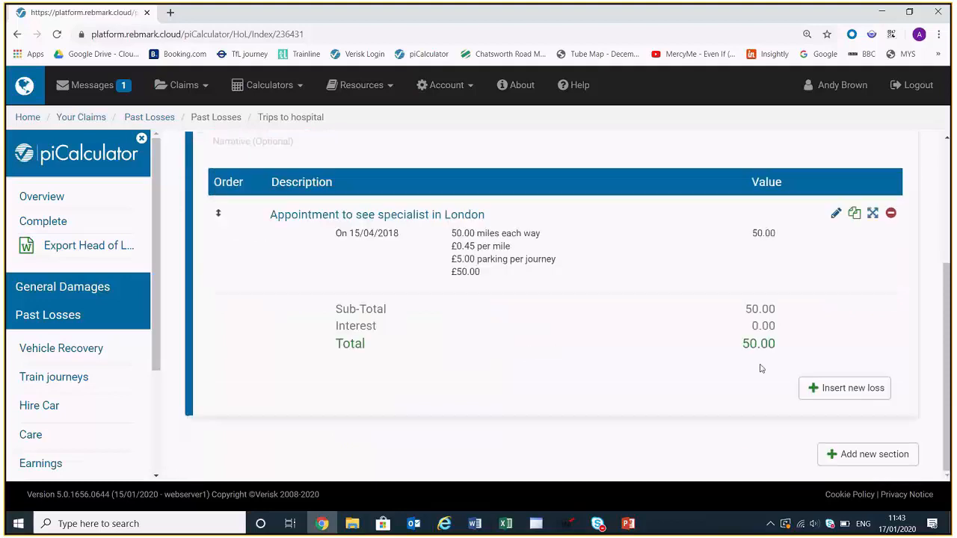
left_click(848, 395)
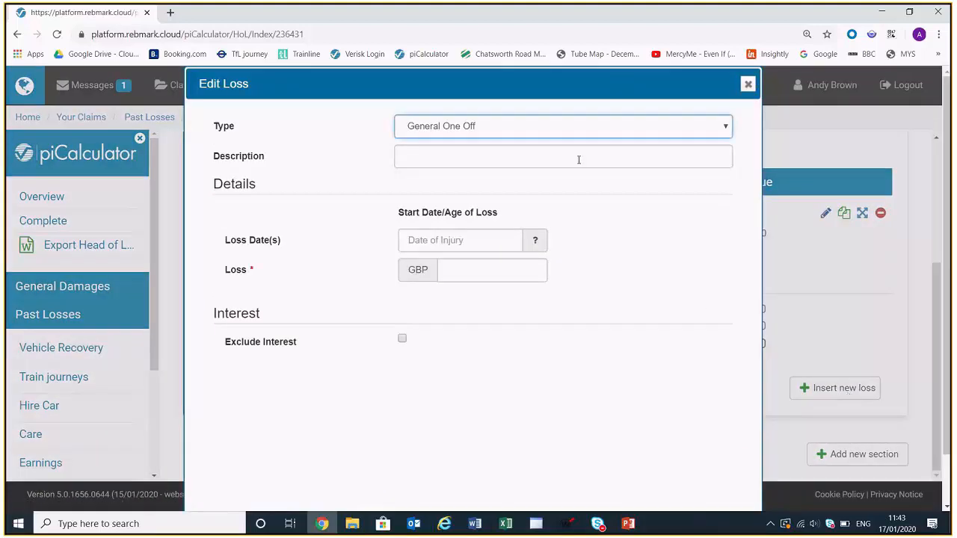
left_click(598, 125)
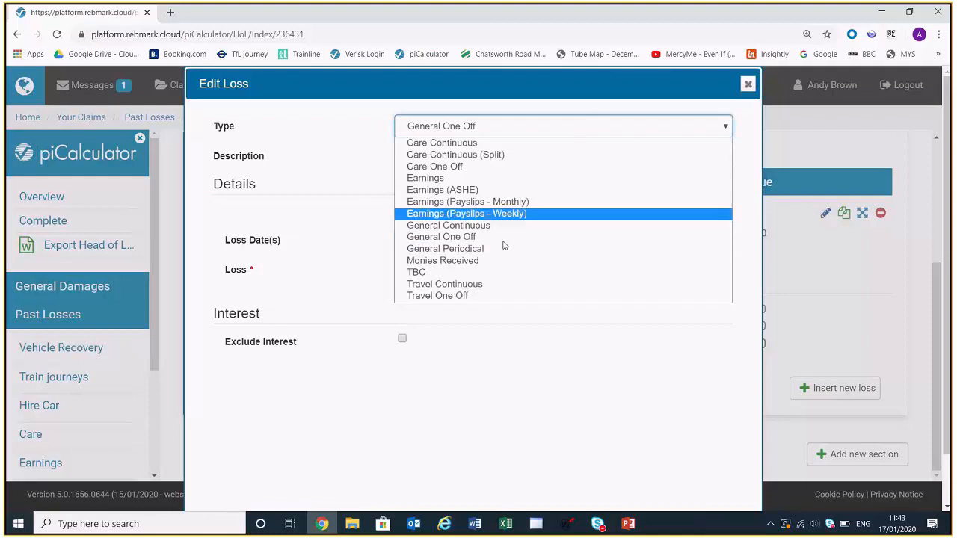
left_click(494, 283)
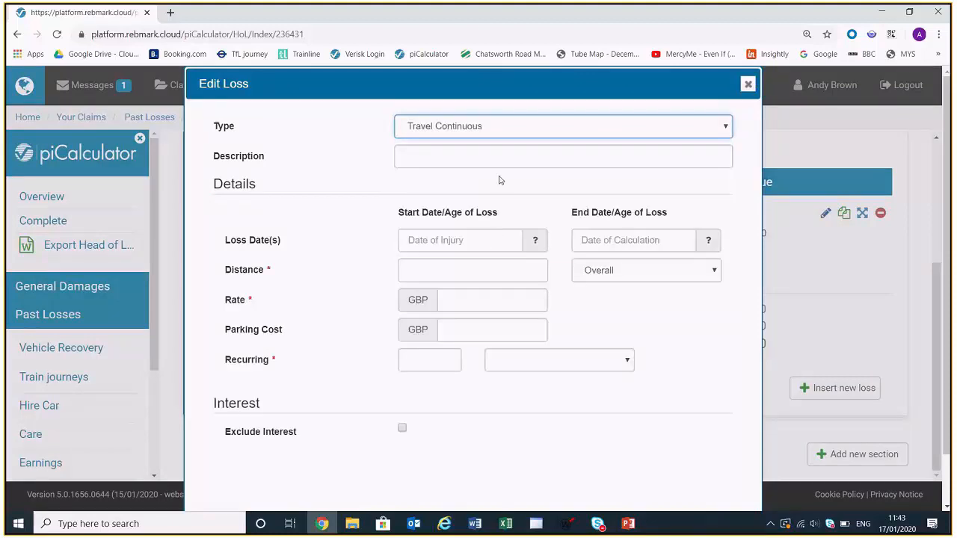
left_click(502, 149)
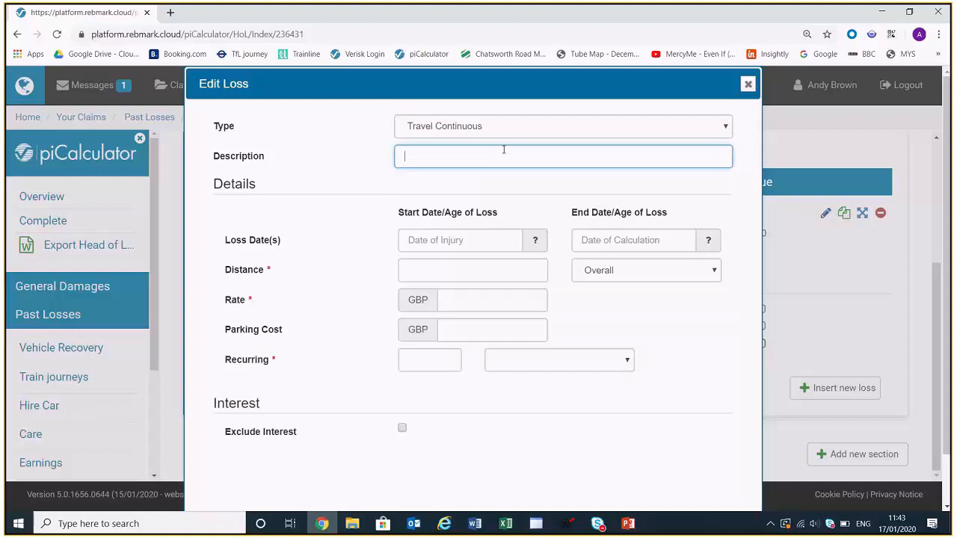
type("Twice monthly visits to cli")
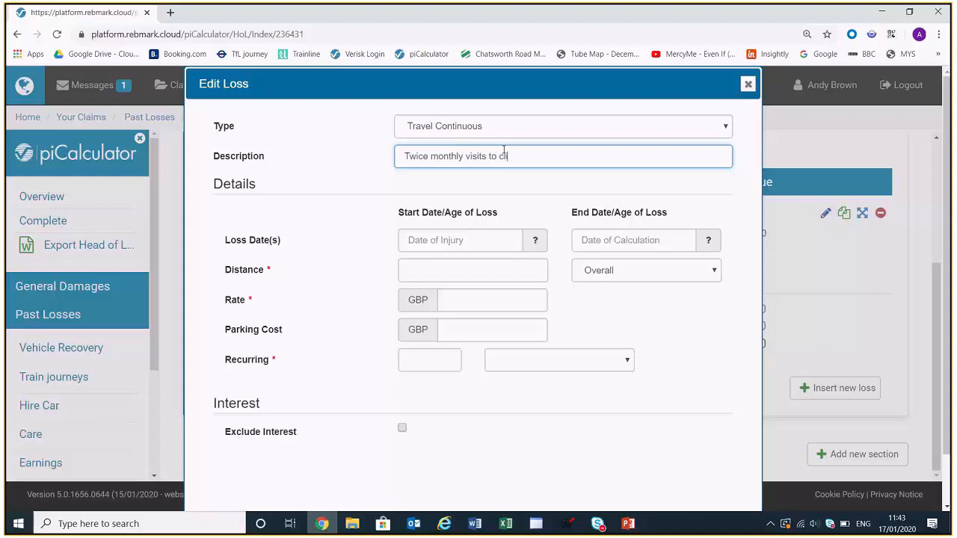
type("nic for 6 months")
Start the clinic visits loss one month after the injury (+1m) and end it after a six-month period (+6m).
left_click(464, 234)
type("+1m")
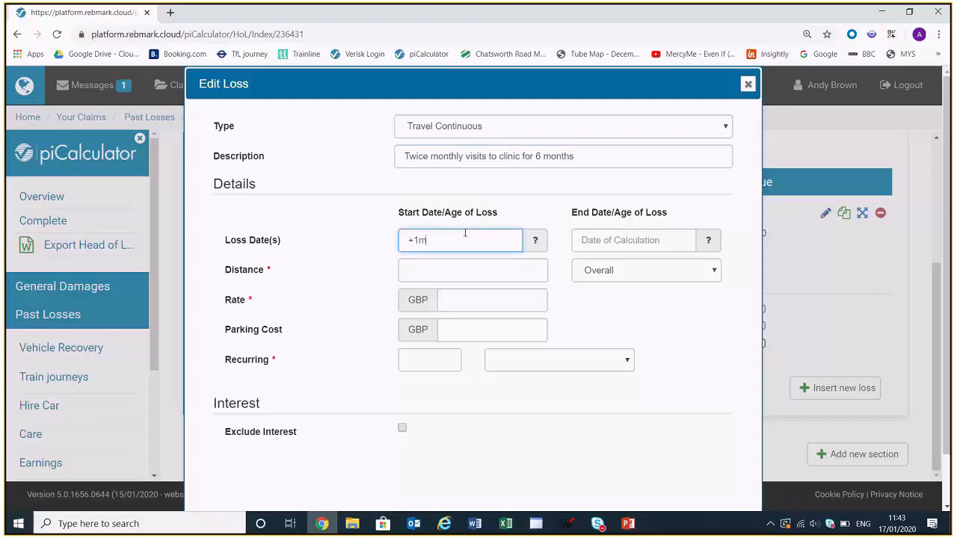
left_click(607, 240)
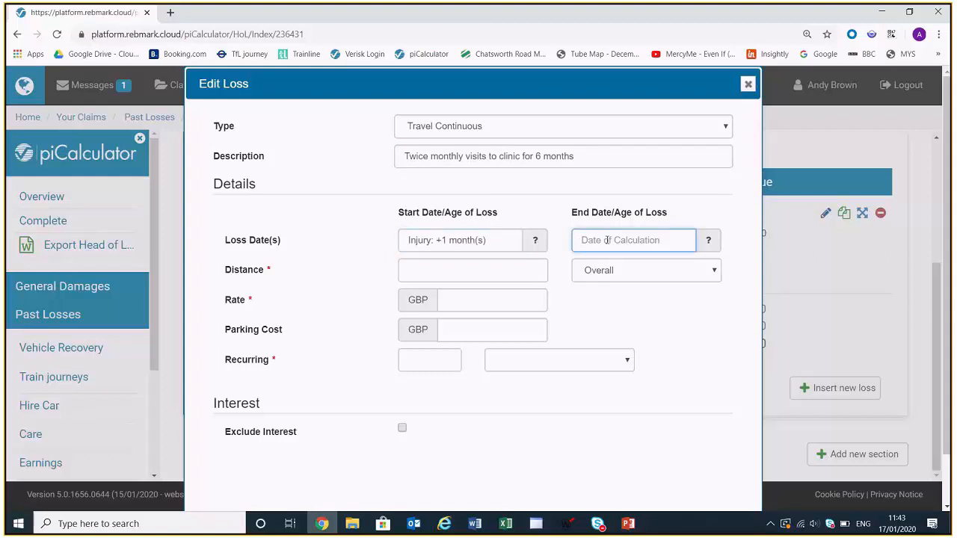
type("+6m")
Enter a distance of 10, a rate of GBP 0.45 and a parking cost of GBP 4 for the clinic visits.
left_click(527, 269)
type("10")
left_click(479, 301)
type("0.45")
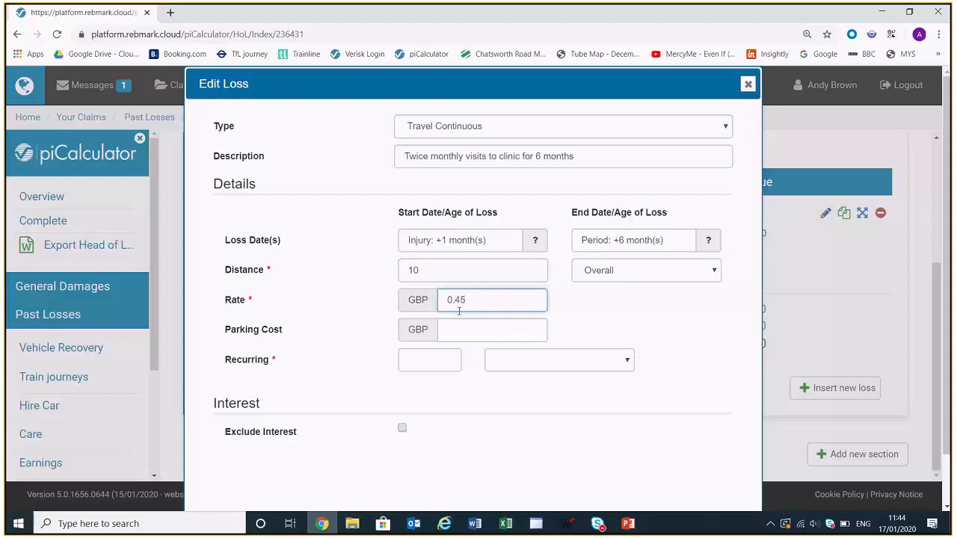
left_click(454, 328)
type("4")
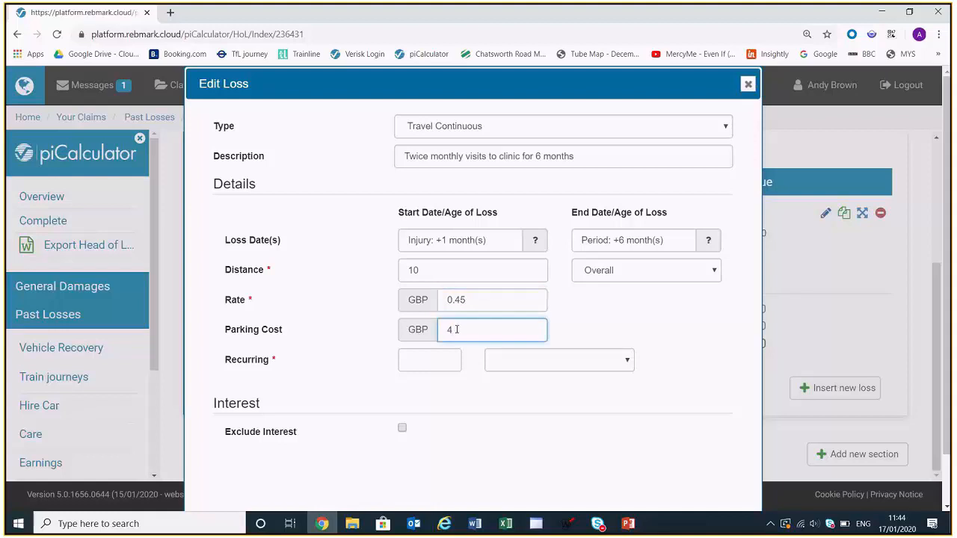
Make the clinic visits recur 2 times per month and save the loss.
left_click(431, 359)
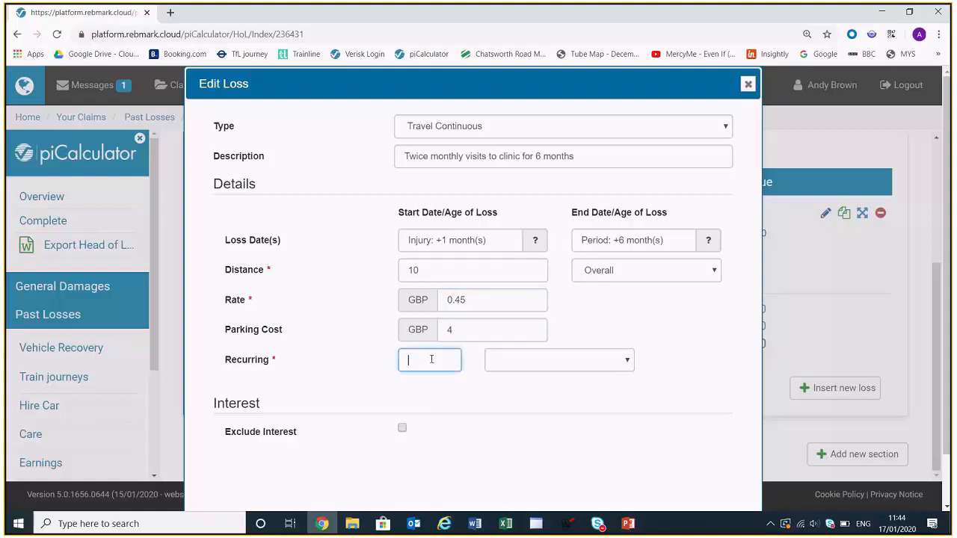
type("2")
left_click(626, 362)
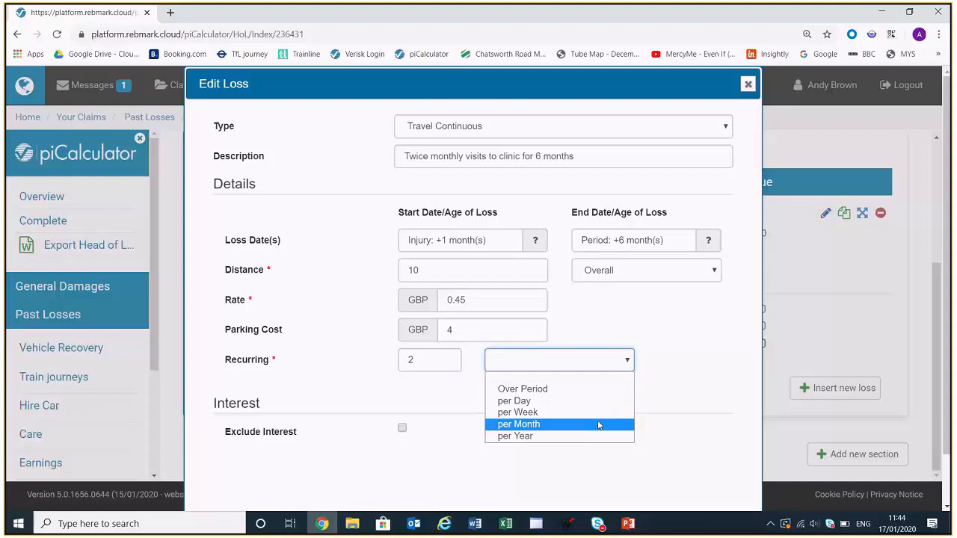
left_click(598, 424)
scroll(598, 422, "down", 2)
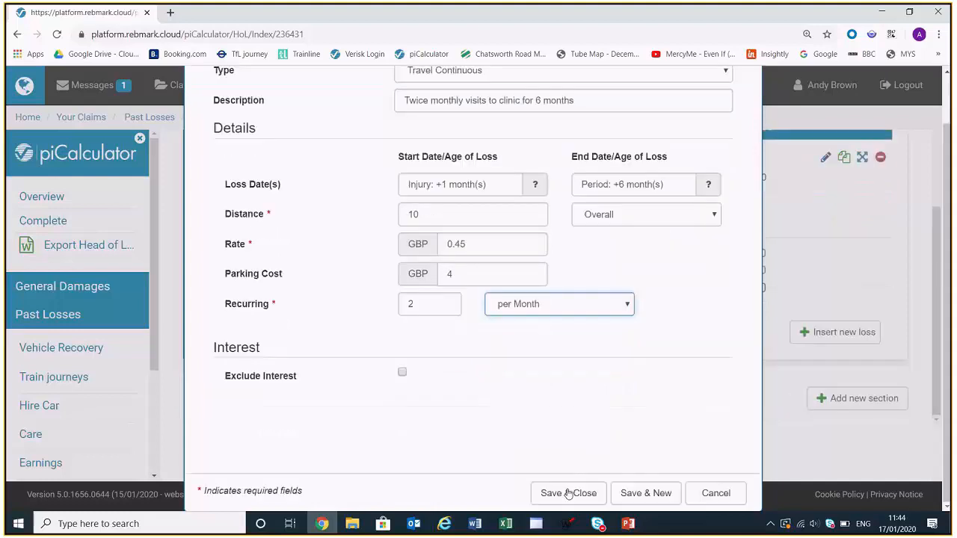
left_click(568, 493)
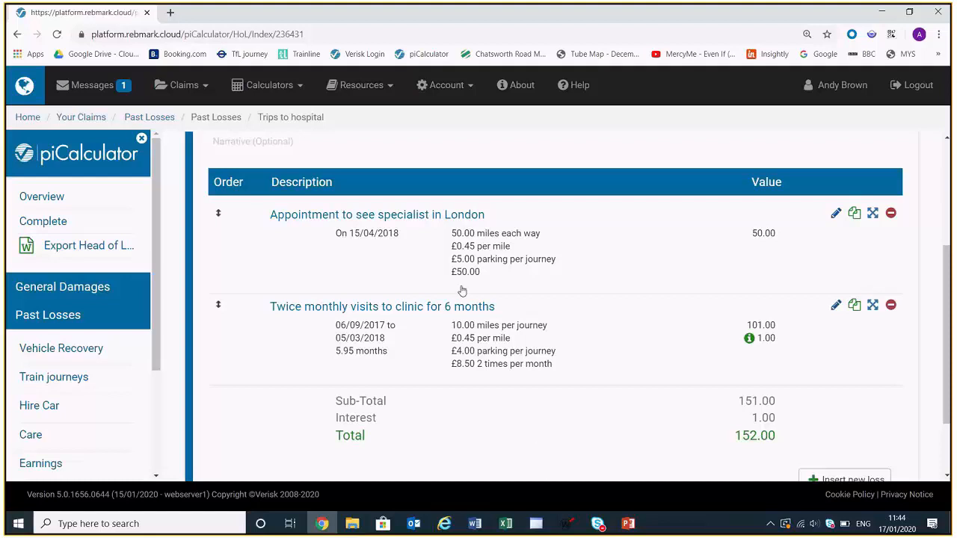
Export the Trips to hospital head of loss without extra options and open the exported document in Word for editing.
left_click(54, 246)
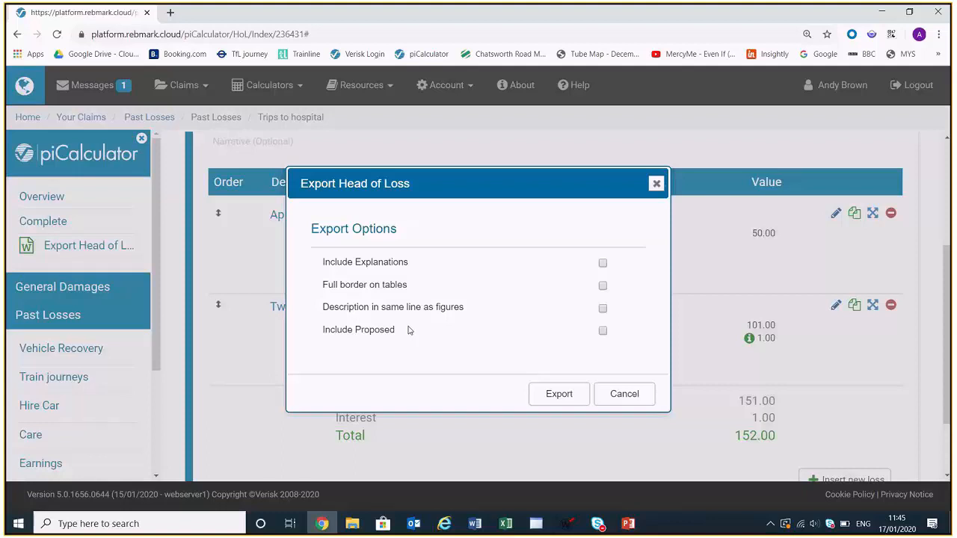
left_click(559, 396)
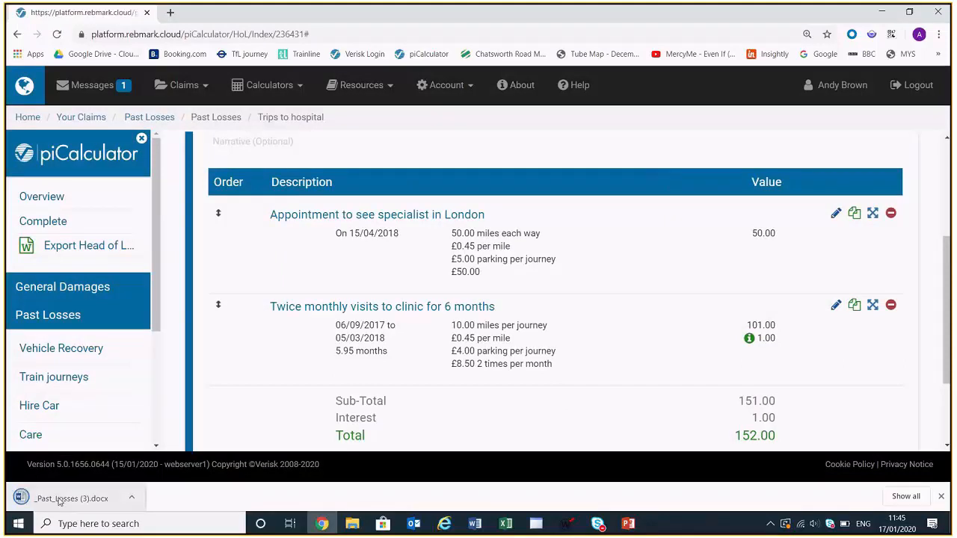
left_click(59, 500)
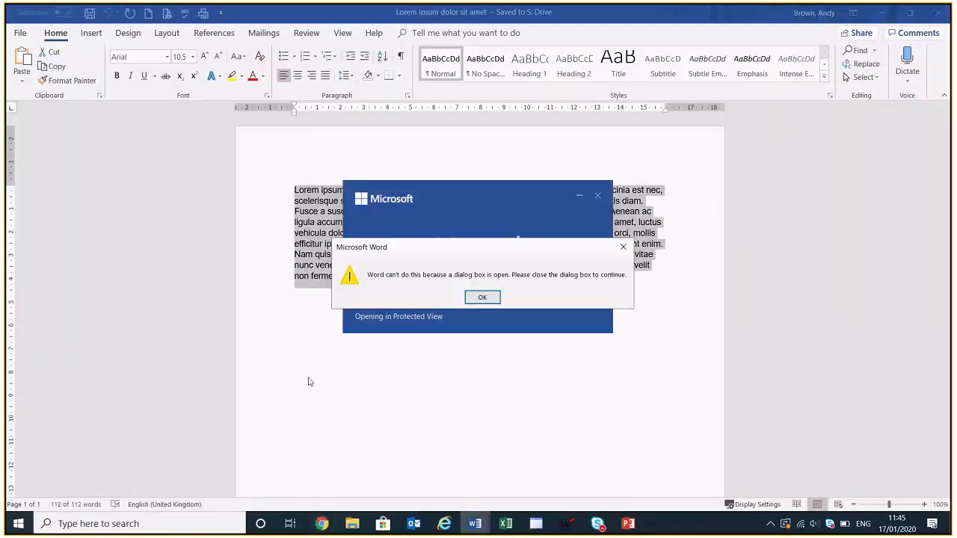
left_click(489, 297)
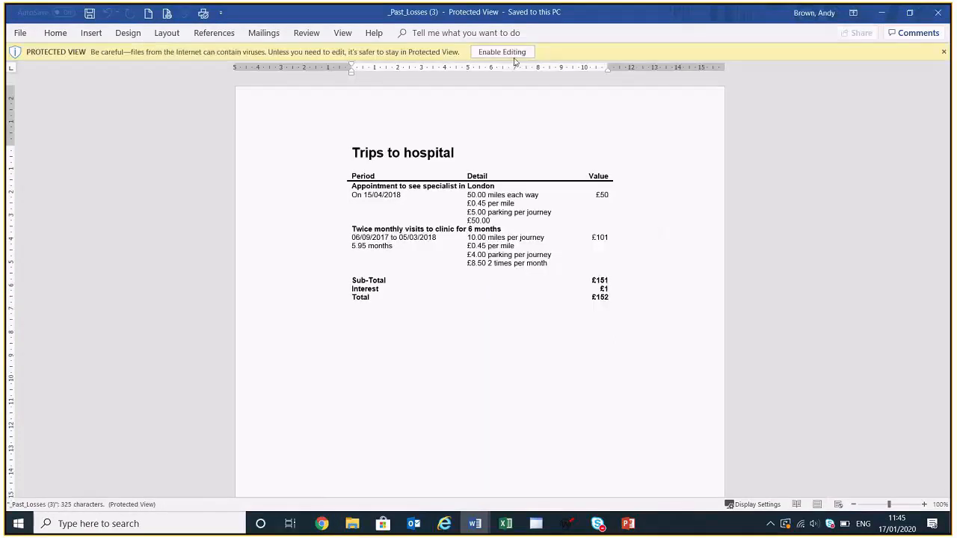
left_click(513, 52)
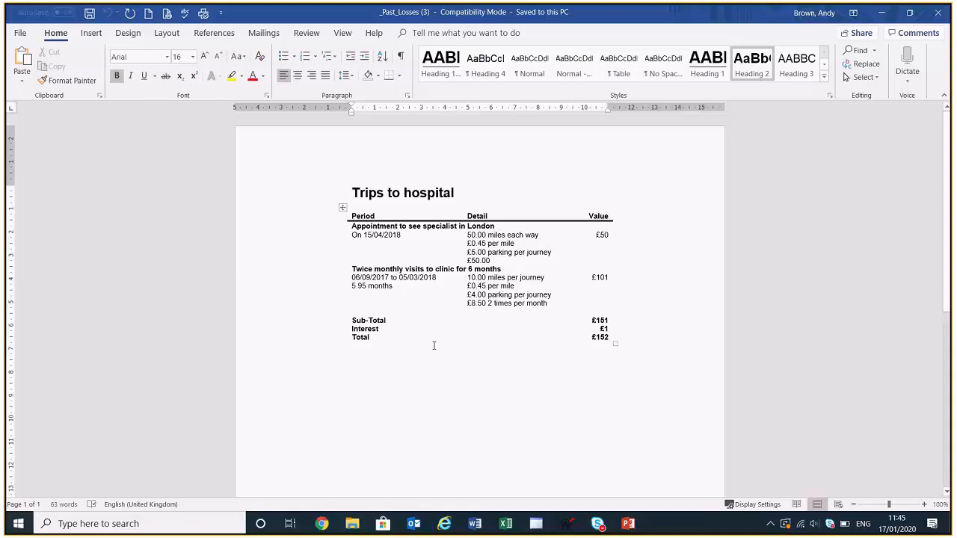
Switch back to piCalculator in Chrome and add a new head of loss named "Case Management" to the past losses.
left_click(323, 523)
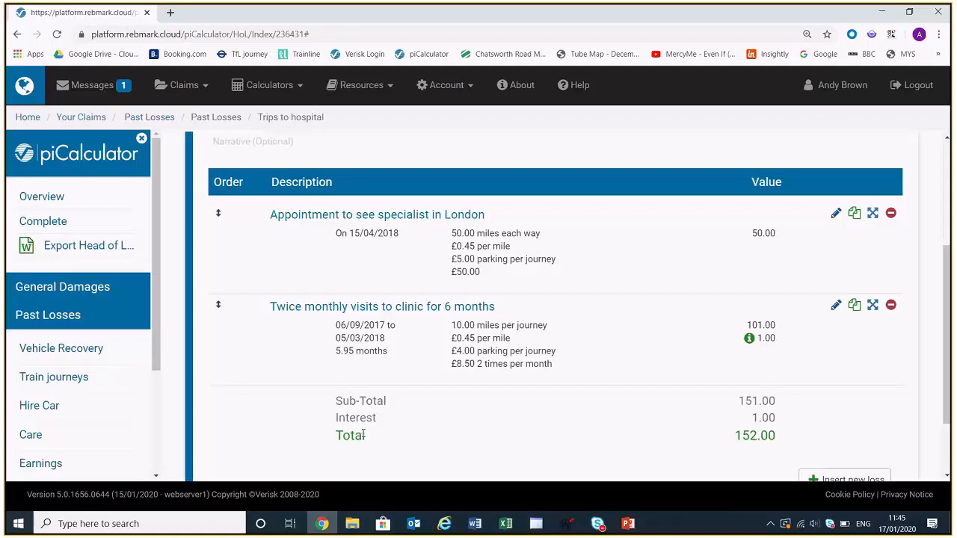
scroll(88, 413, "down", 5)
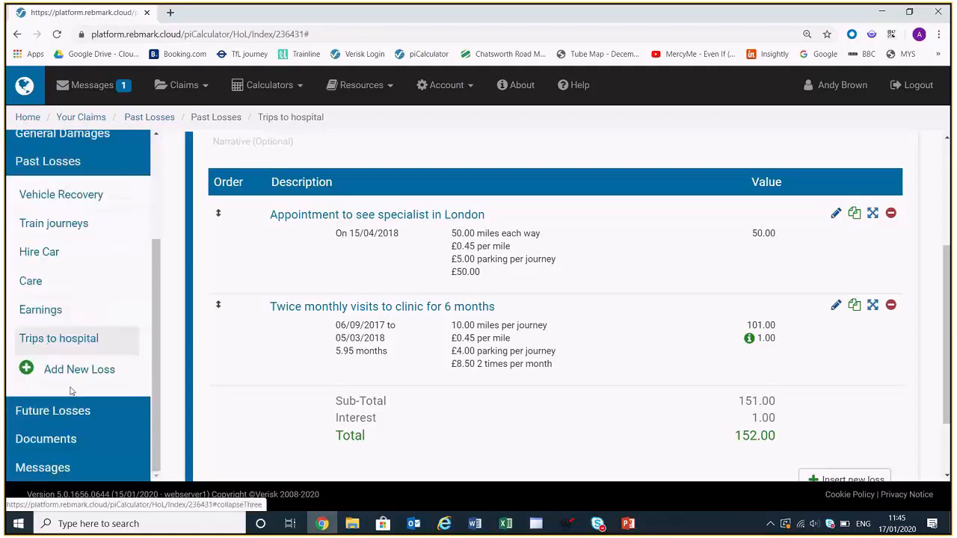
left_click(65, 372)
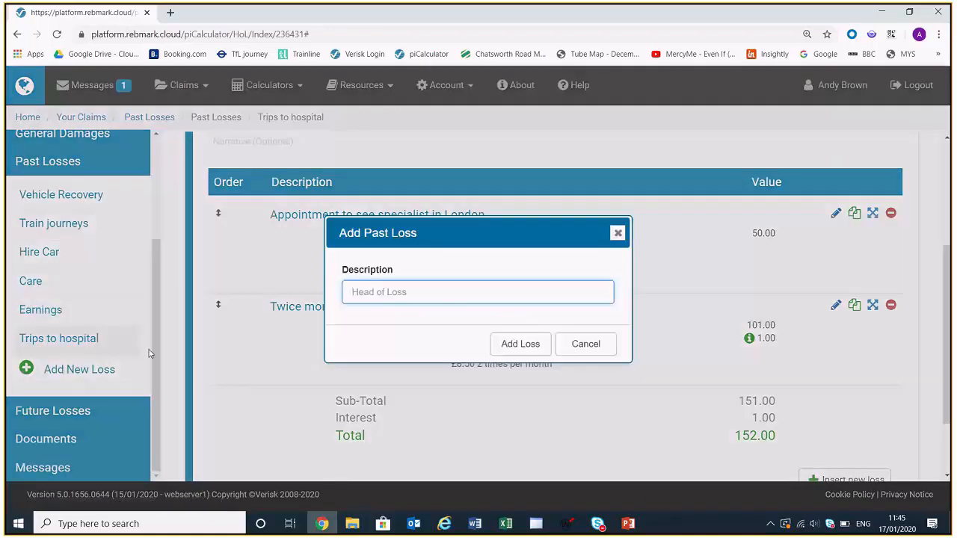
type("Case Management")
left_click(533, 343)
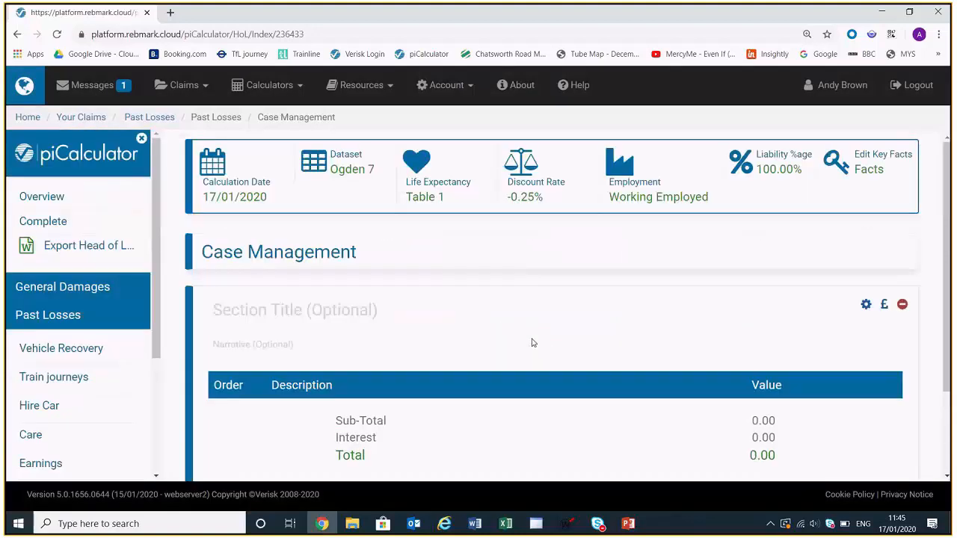
Insert a TBC-type loss described as "Case Management" into the Case Management head of loss and save it.
scroll(820, 382, "down", 2)
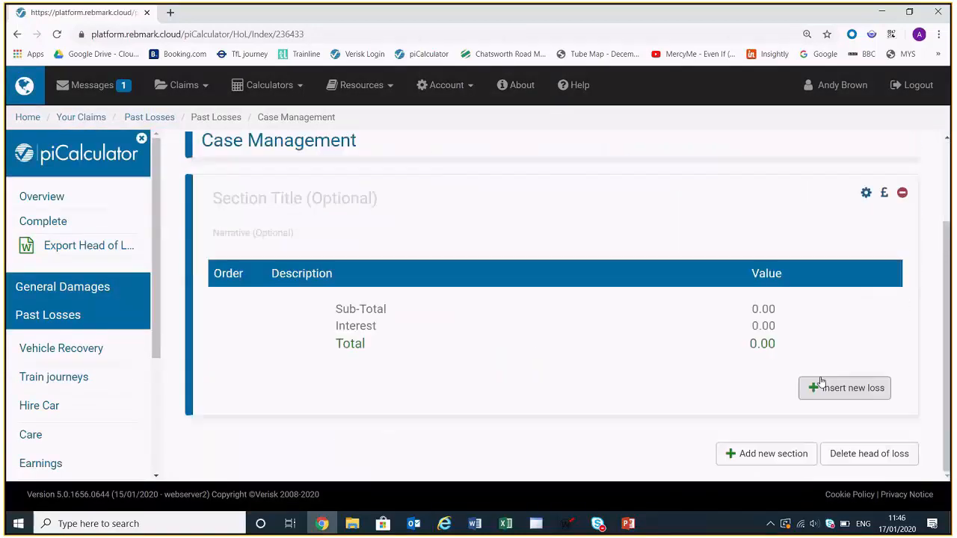
left_click(822, 384)
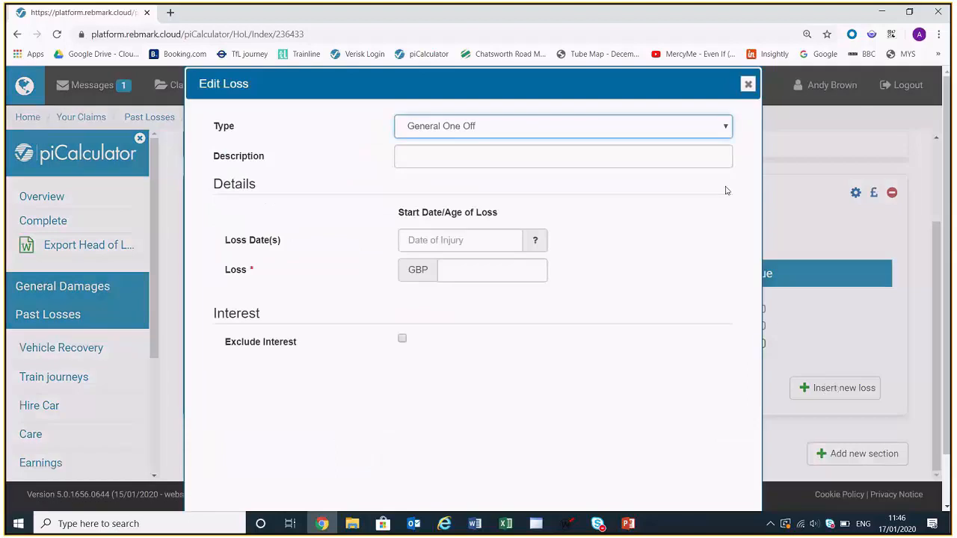
left_click(711, 132)
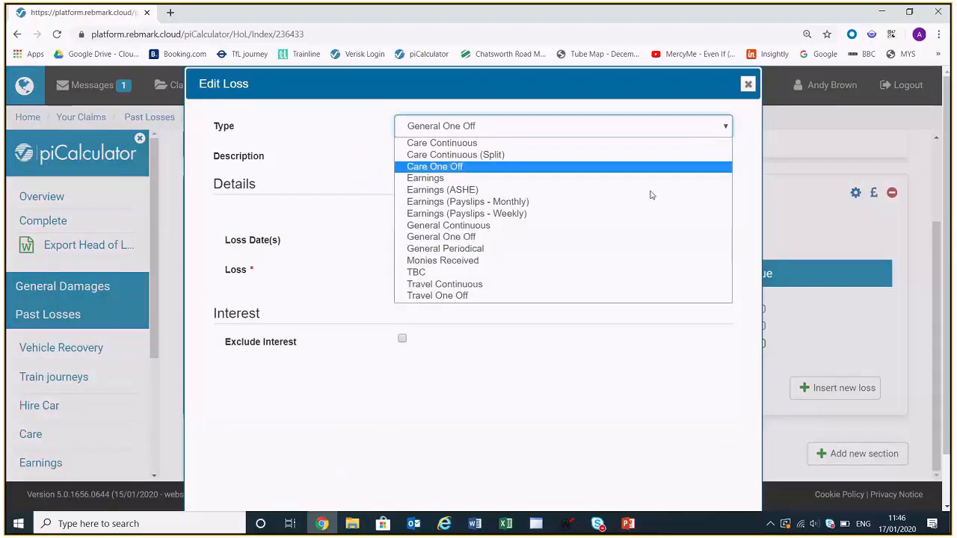
left_click(610, 273)
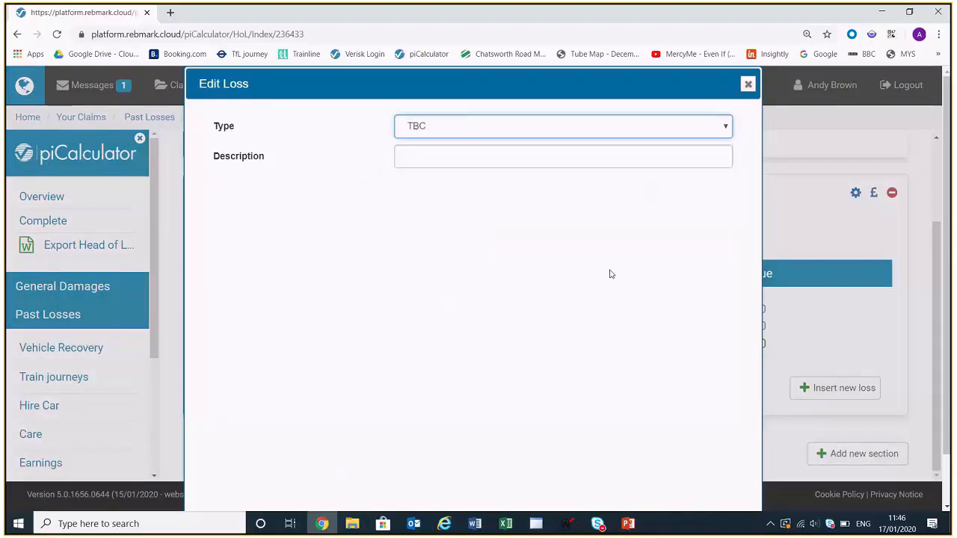
left_click(545, 160)
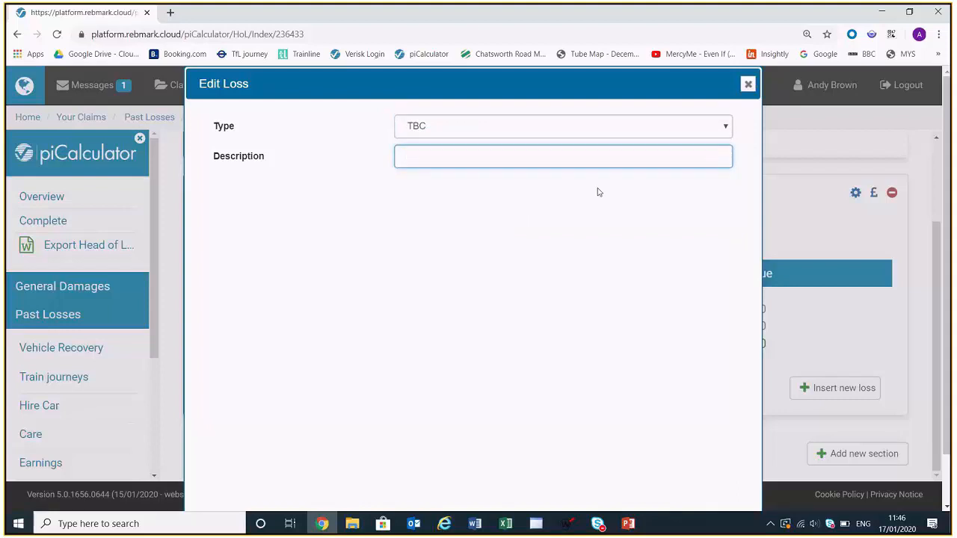
type("Ca")
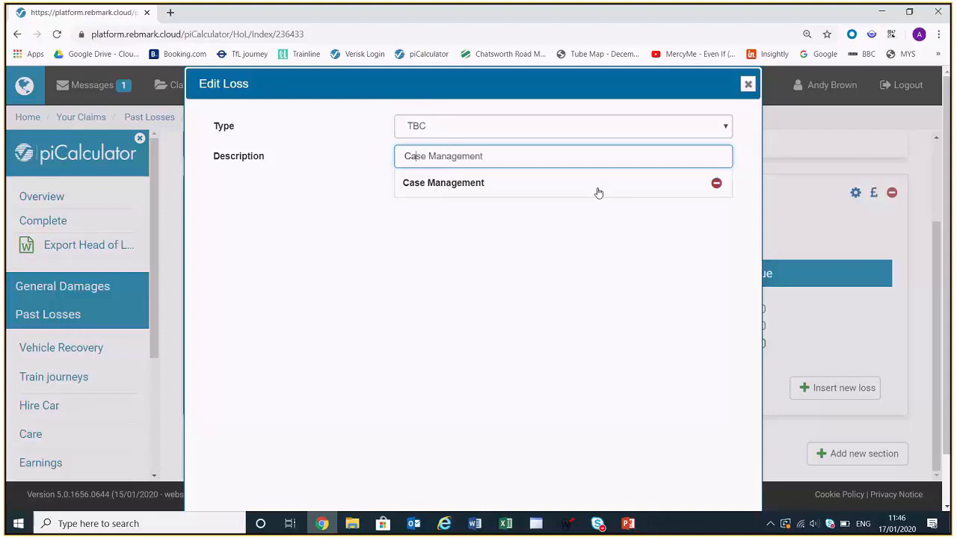
left_click(489, 184)
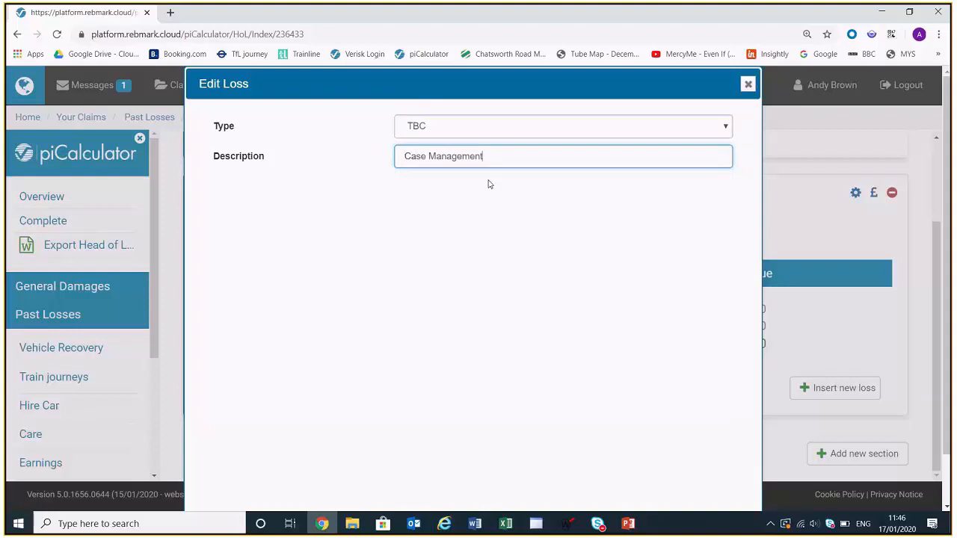
scroll(489, 184, "down", 3)
left_click(582, 494)
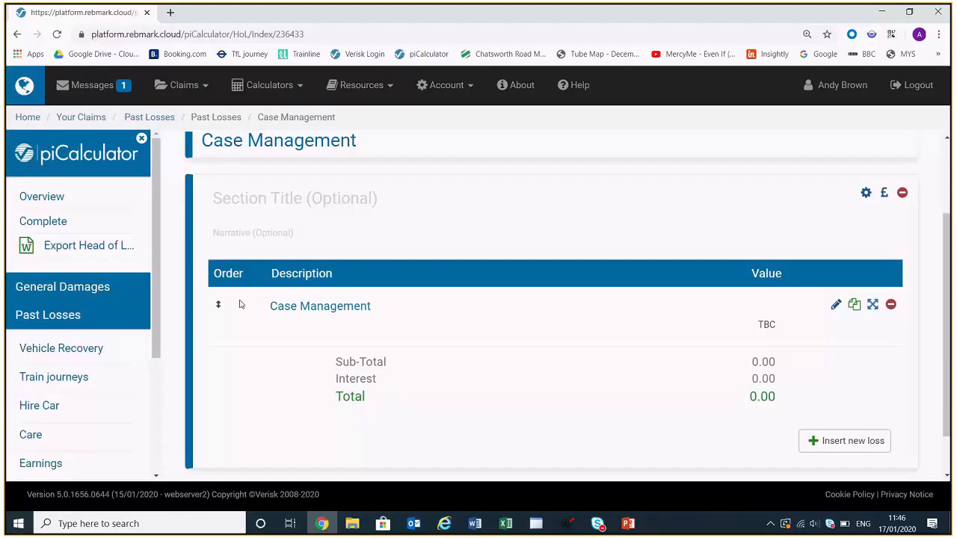
Return to the claim overview and review the Past Losses table, including the Case Management entry.
left_click(53, 199)
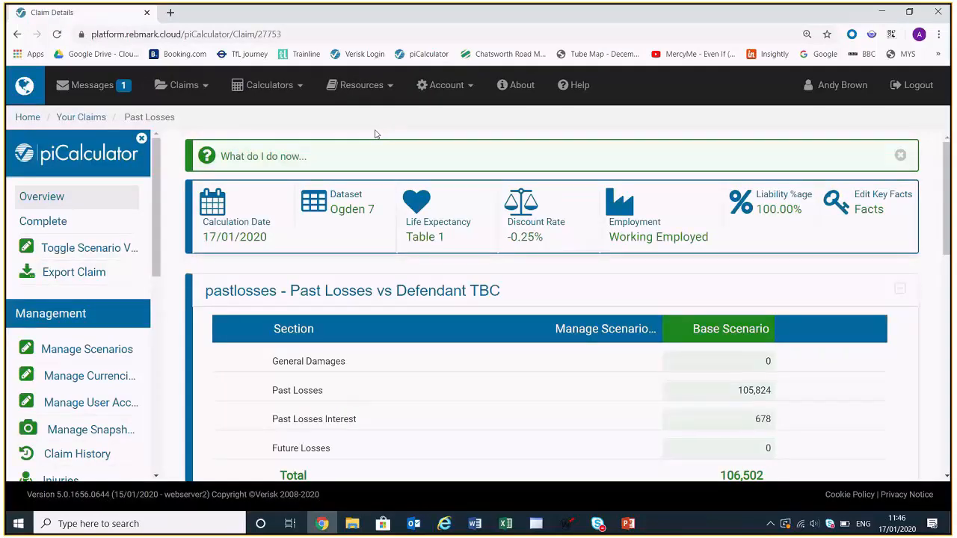
scroll(376, 134, "down", 3)
scroll(385, 160, "down", 3)
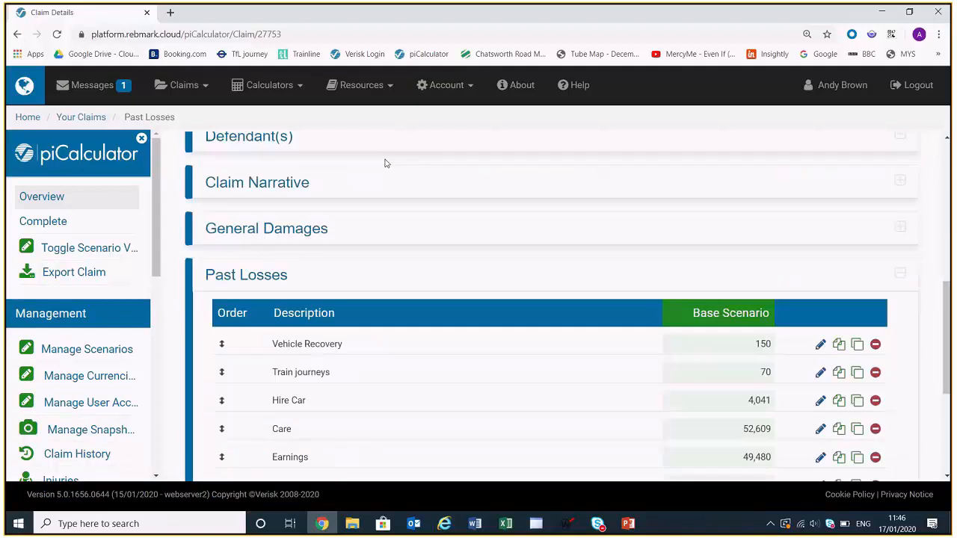
scroll(385, 163, "down", 2)
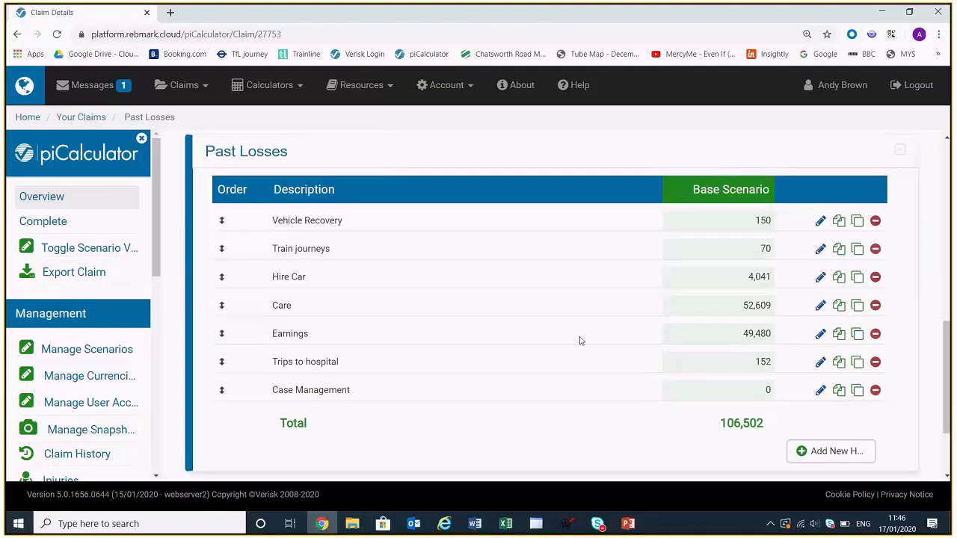
Reopen the Case Management loss, try the General Continuous type and discard the change.
left_click(820, 390)
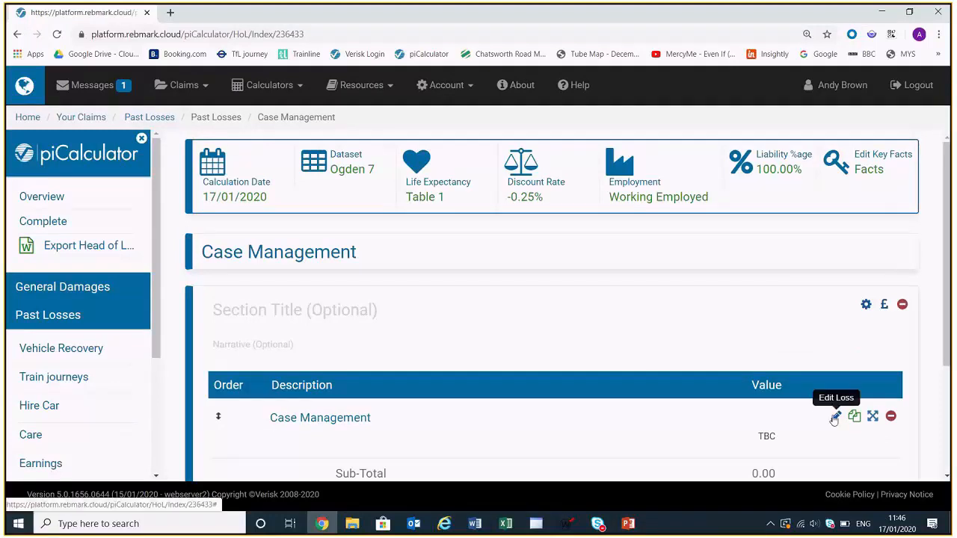
left_click(835, 417)
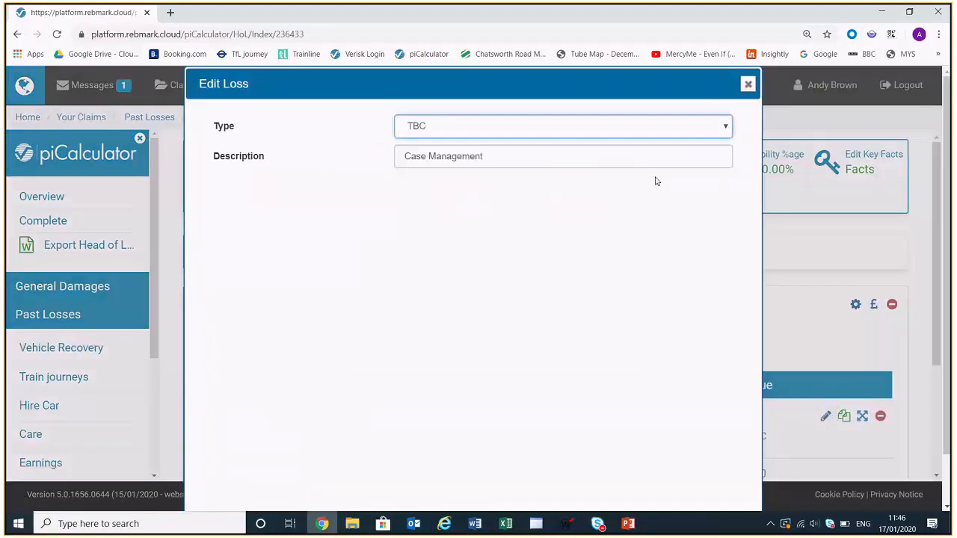
left_click(661, 136)
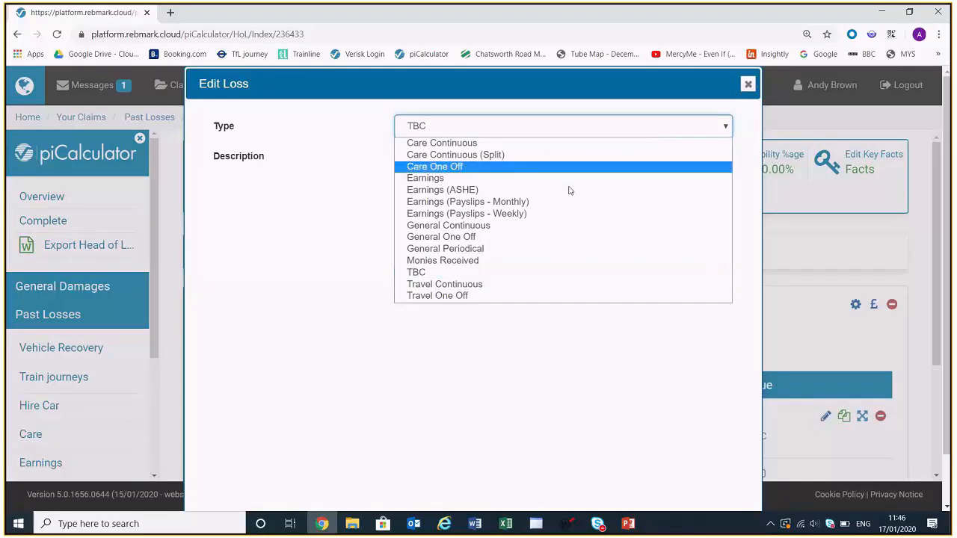
left_click(515, 224)
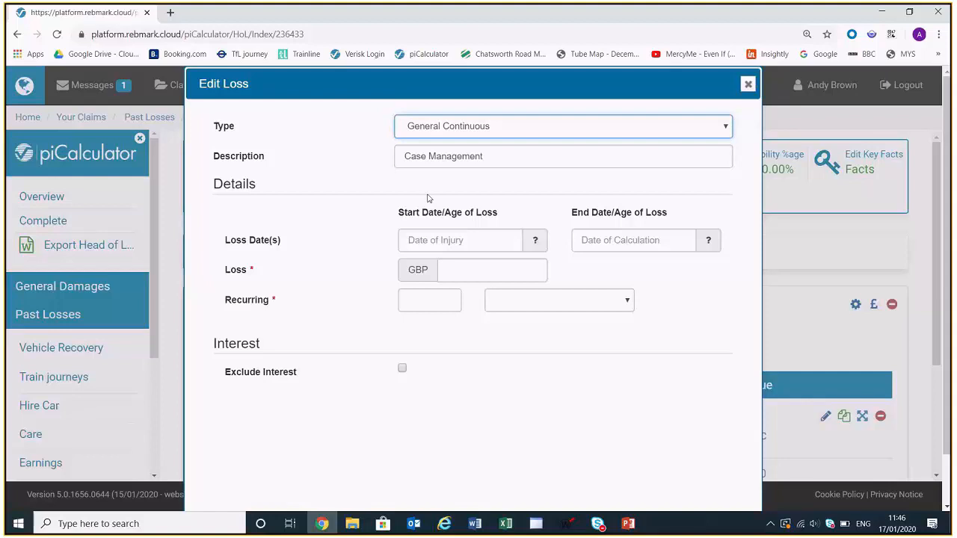
scroll(611, 308, "down", 1)
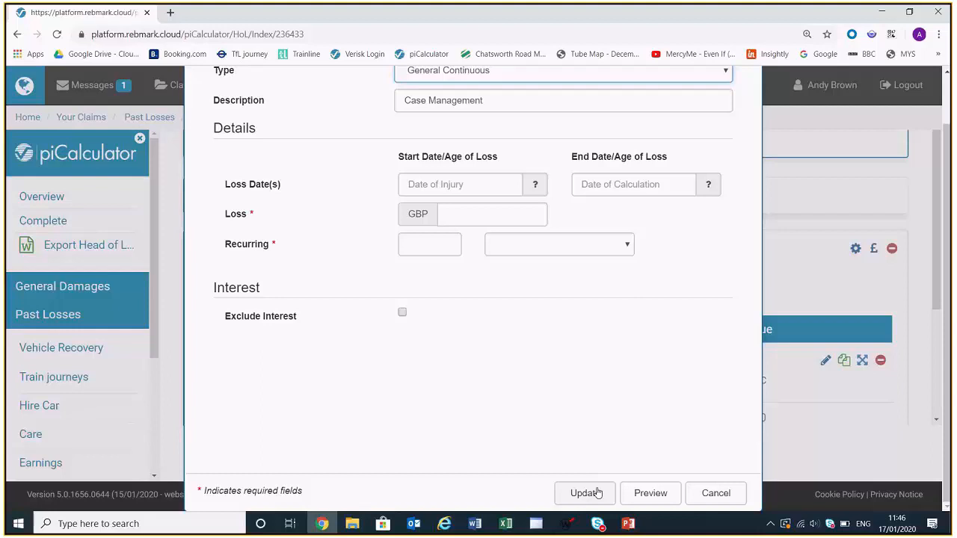
left_click(712, 492)
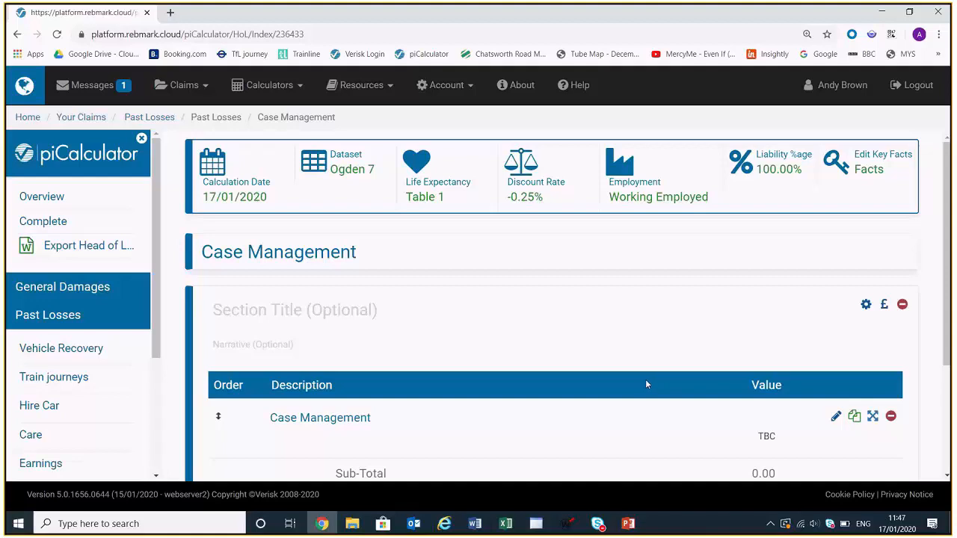
Open the Rebmark Help and look over the video tutorials, the user guide and the support contact options.
left_click(577, 85)
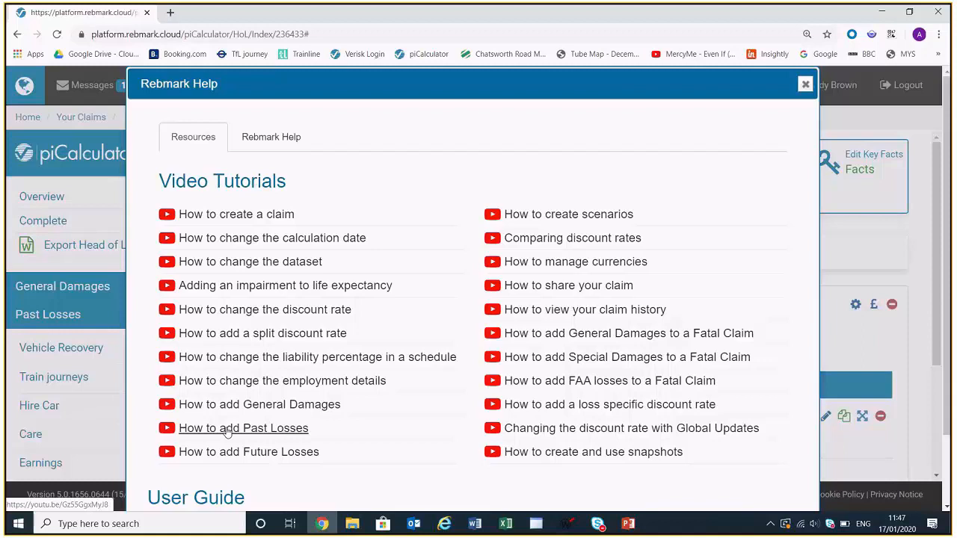
scroll(294, 444, "down", 1)
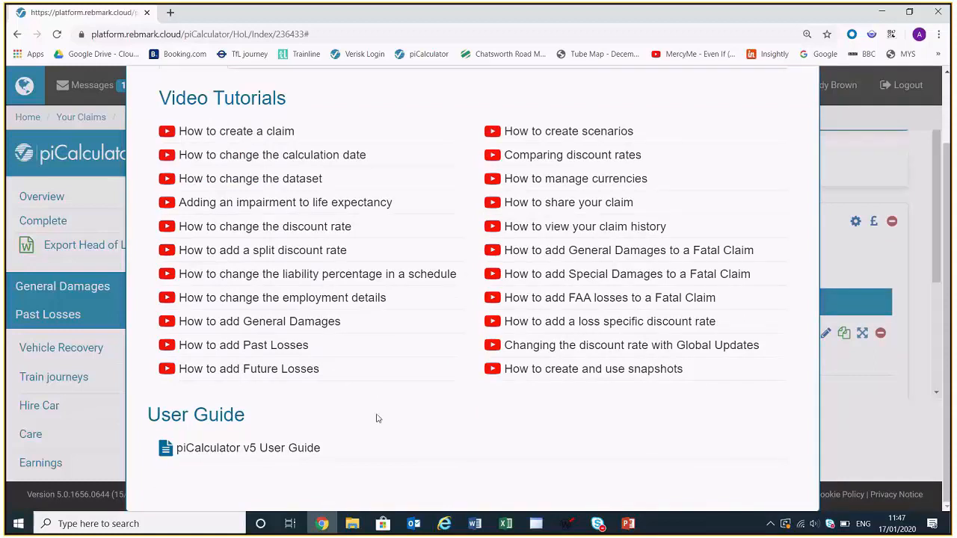
scroll(463, 338, "up", 1)
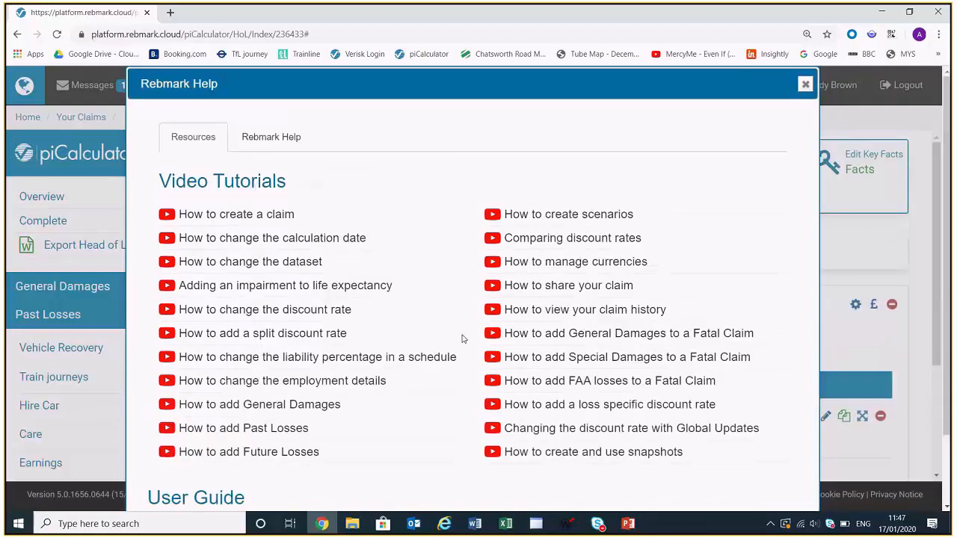
left_click(293, 139)
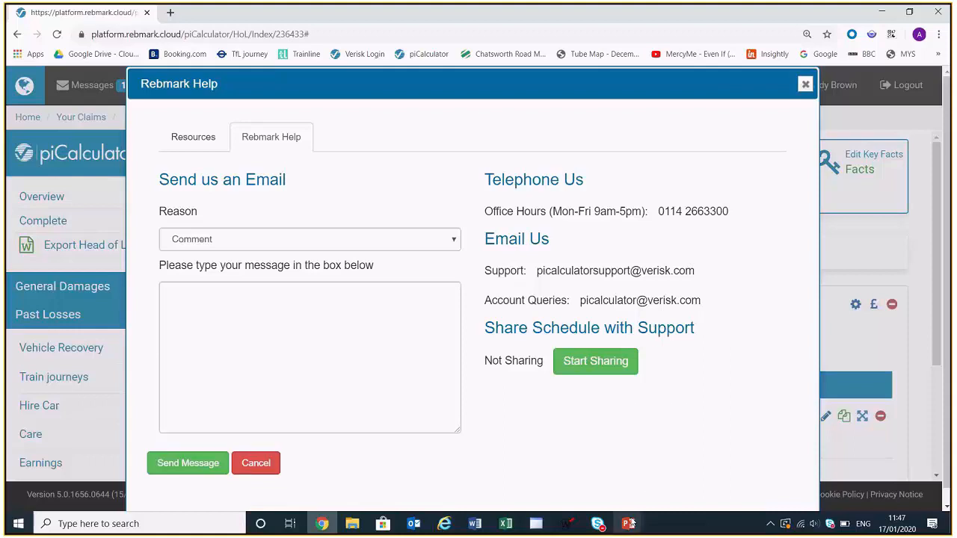
Switch to the PowerPoint slide show listing what the session covers.
key("alt+Tab")
key("alt+Tab")
key("alt+Tab")
key("alt+Tab")
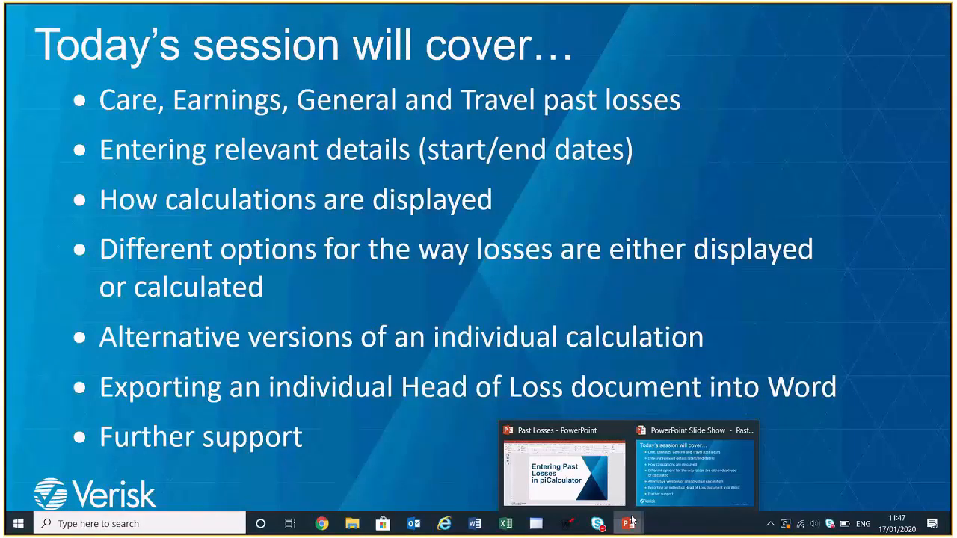